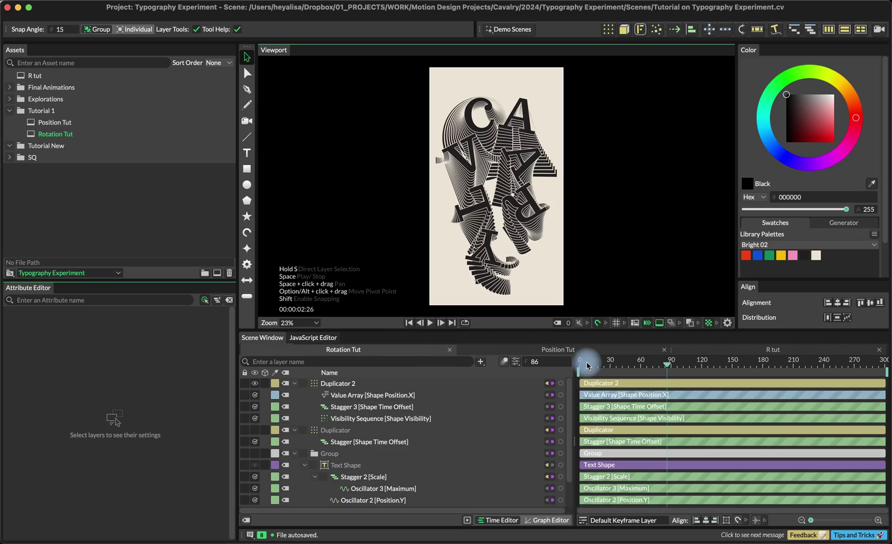
Step: Scrub through the finished letter-stack animation, then switch to the Position Tut scene
drag(588, 364, 699, 377)
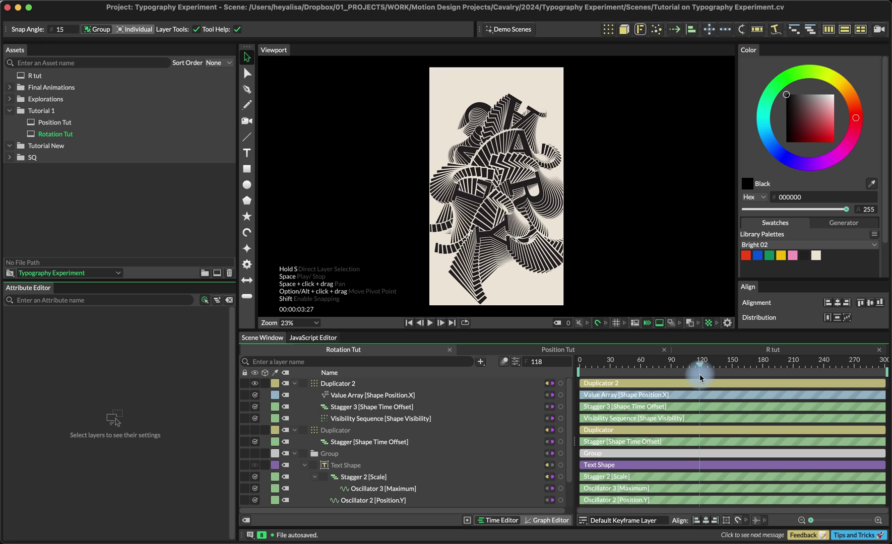
click(545, 352)
Step: In the R tut scene, add a Text Shape whose string is 'C'
click(761, 346)
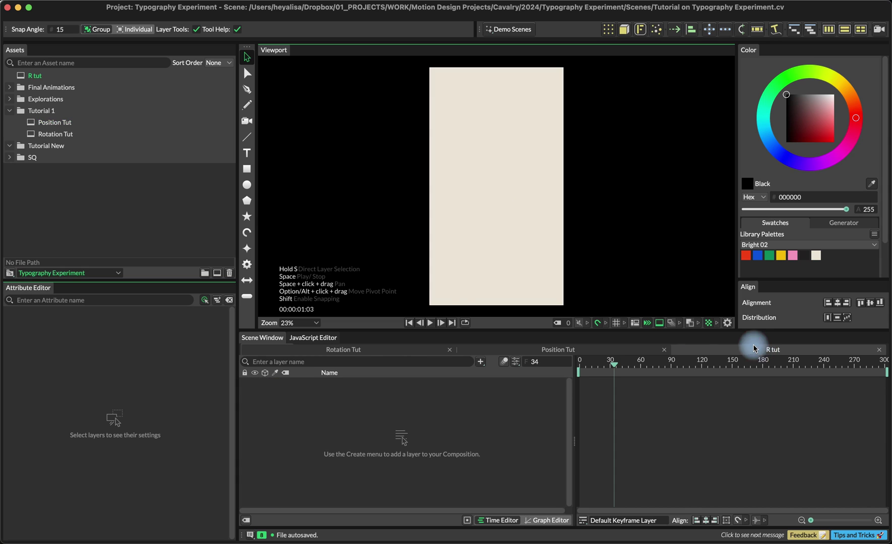
click(249, 155)
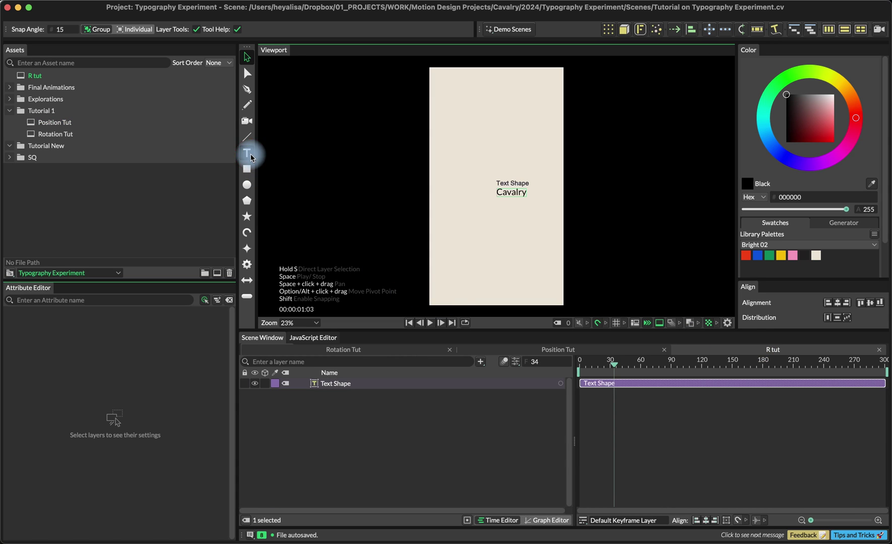
click(86, 471)
text(C)
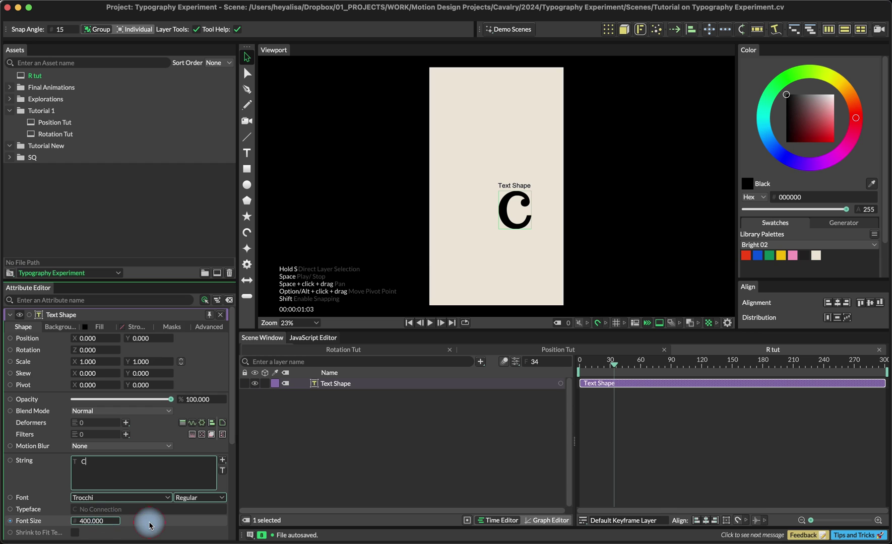
Step: Change the C's vertical alignment and give it a cream ece5d6 stroke
scroll(149, 525, down, 5)
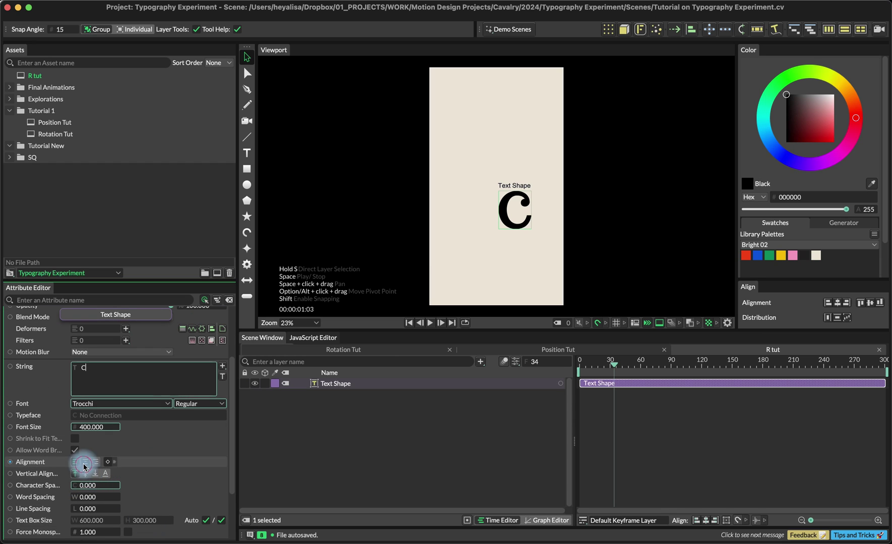
click(85, 473)
scroll(137, 428, up, 5)
click(134, 327)
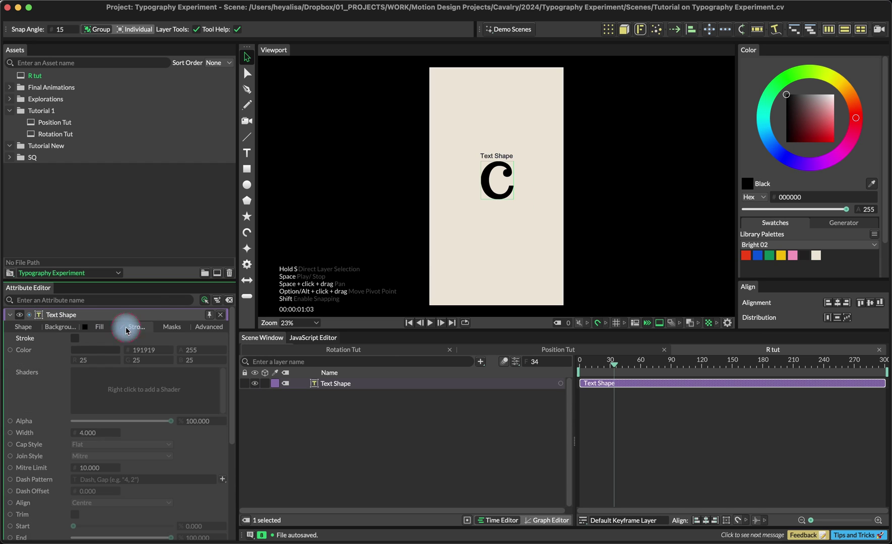
click(74, 338)
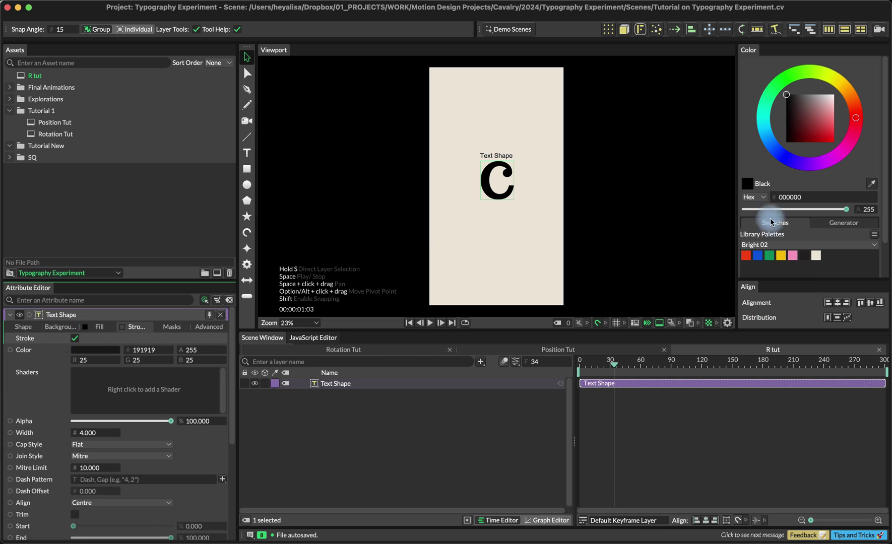
mouse_move(817, 252)
mouse_down()
mouse_move(97, 395)
mouse_move(94, 349)
mouse_up()
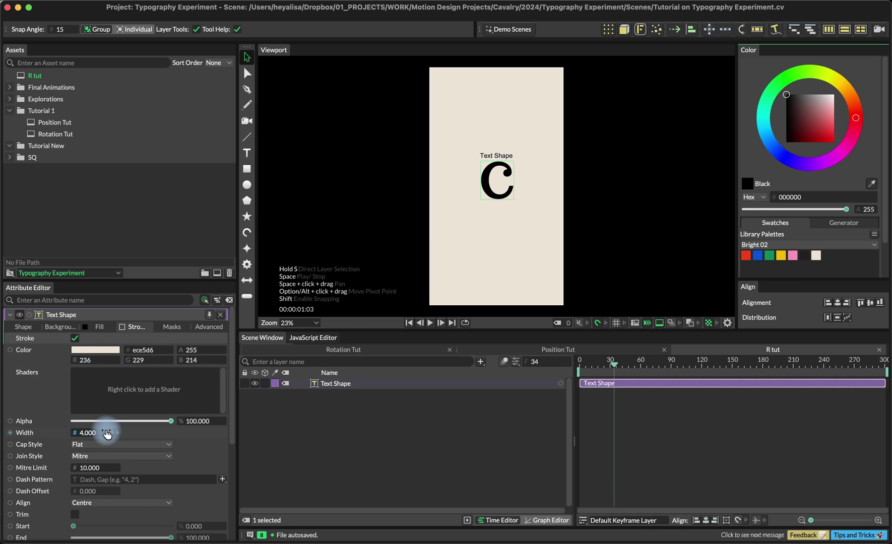
click(23, 327)
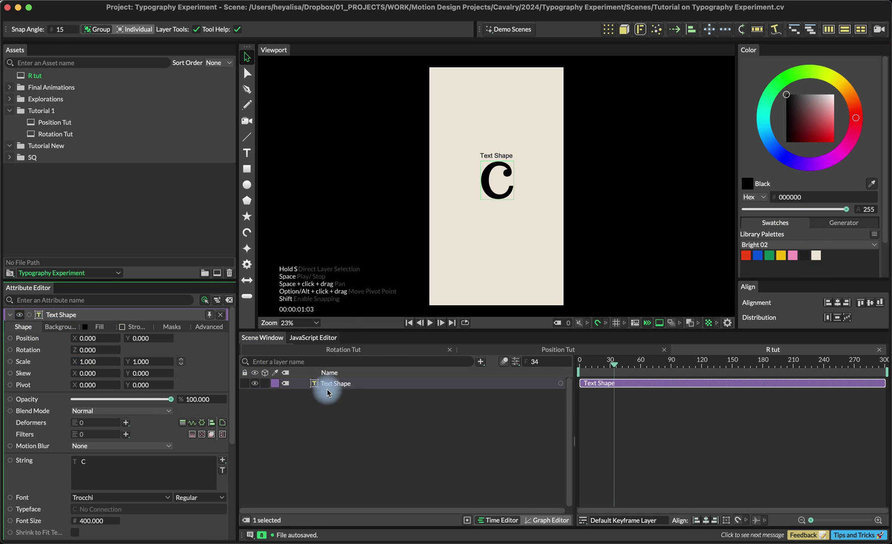
Step: Add an Oscillator to Position Y ranging from -50 to 50 at time scale 0.5
right_click(50, 342)
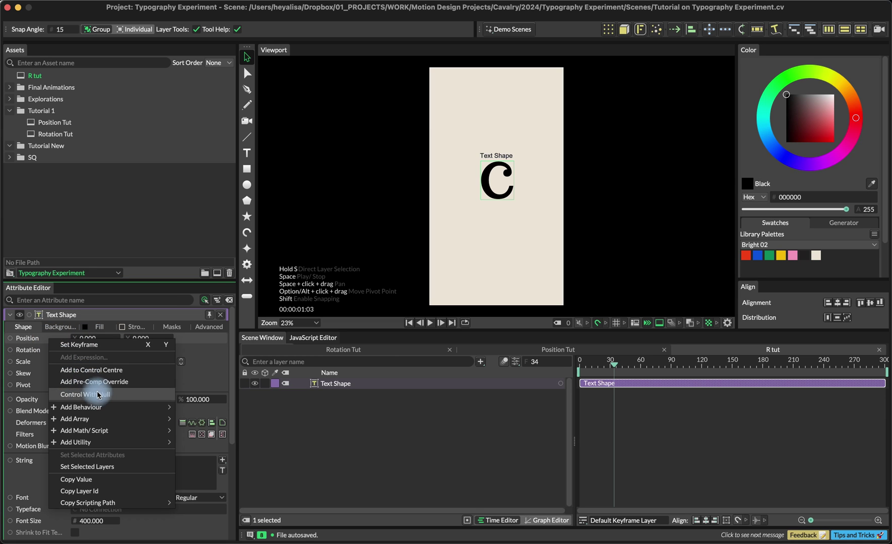
mouse_move(106, 407)
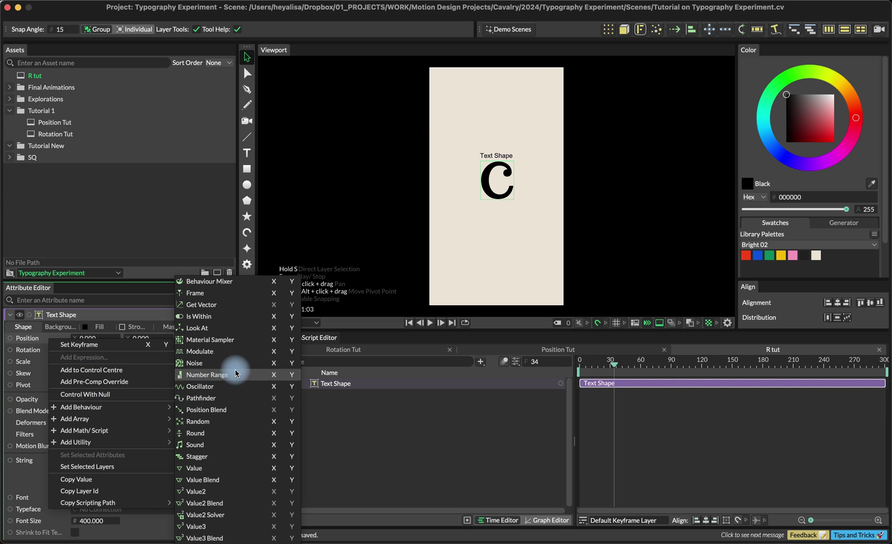
click(292, 387)
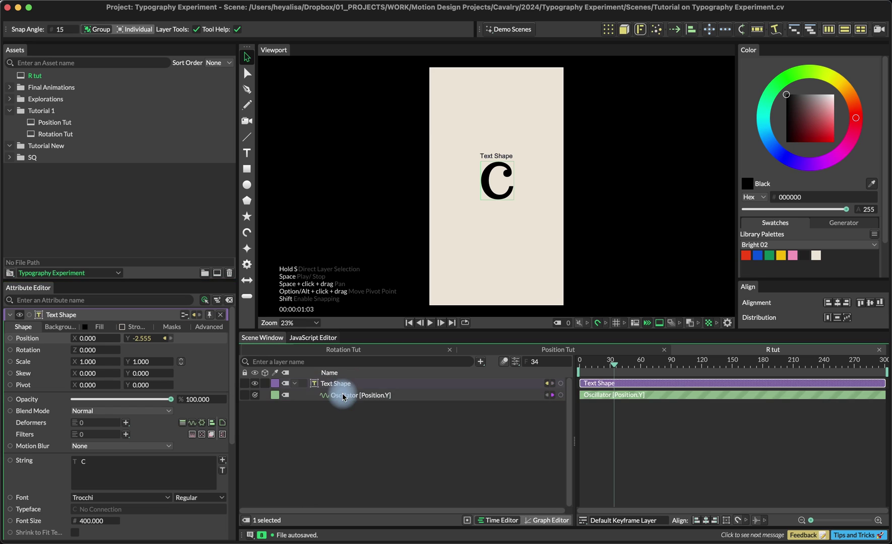
click(342, 396)
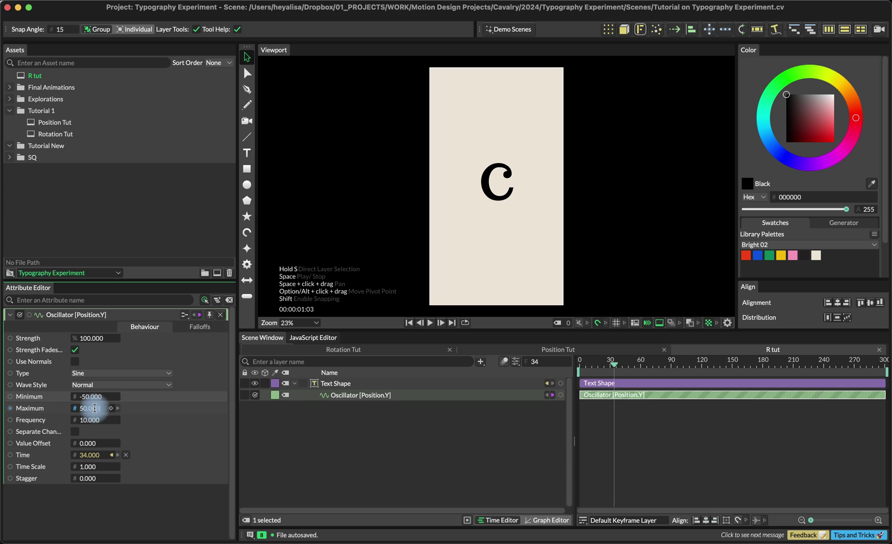
click(88, 468)
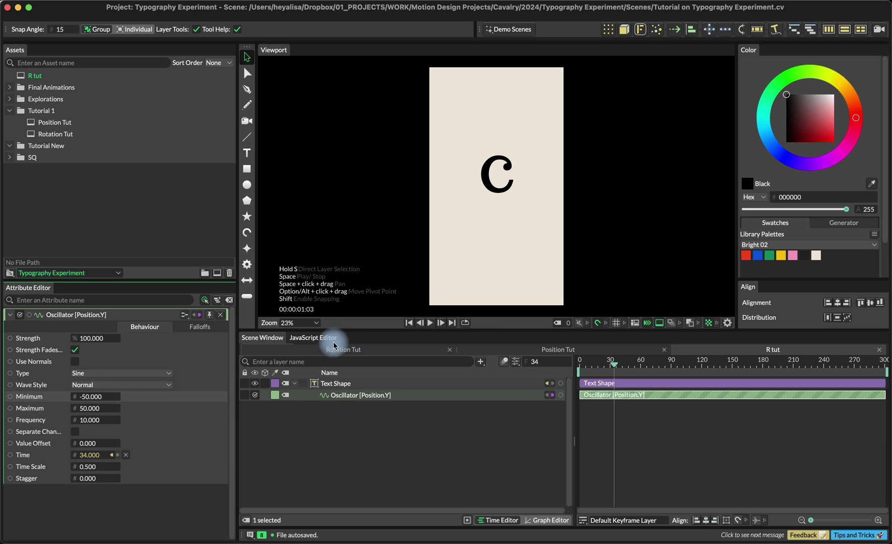
Step: Glance at the Rotation Tut scene, then return to R tut with the Text Shape selected
click(364, 387)
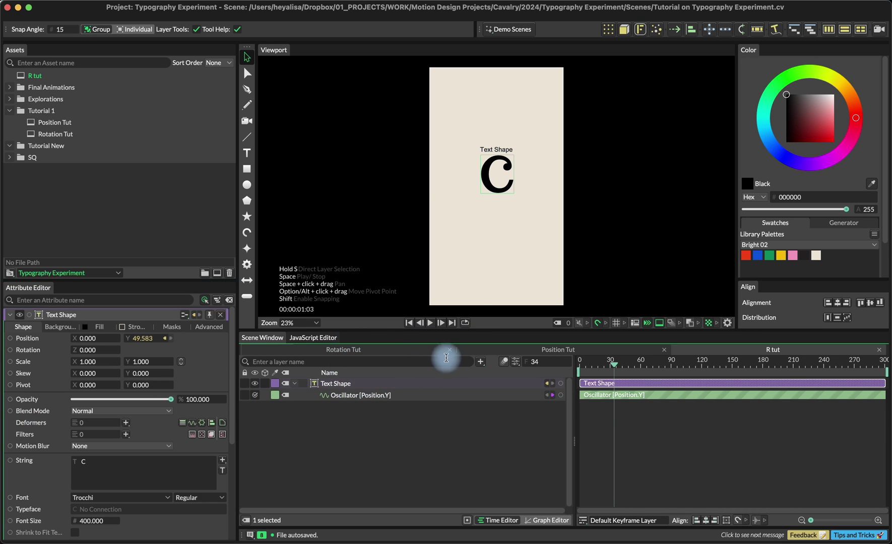
click(384, 348)
click(743, 350)
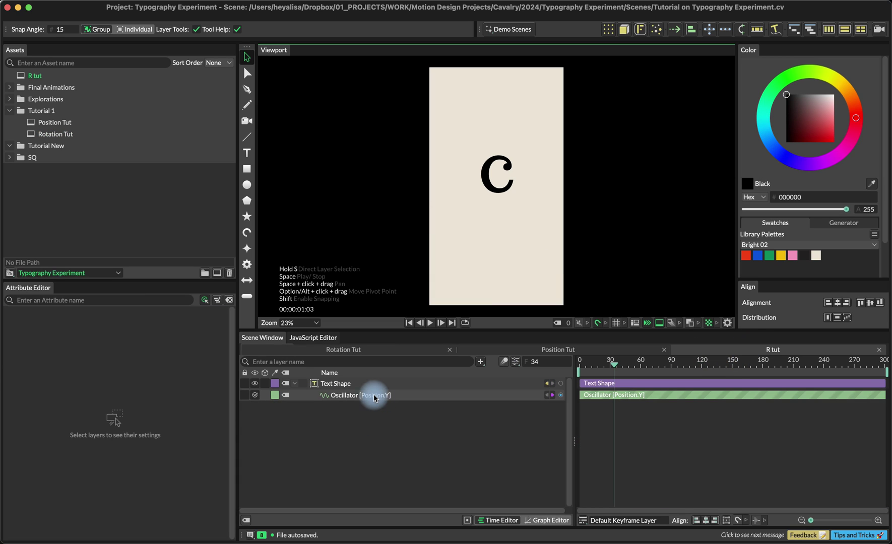
click(370, 384)
Step: Add a second Oscillator rotating the C from 0 to 360 at time scale 0.5, then preview it
right_click(37, 348)
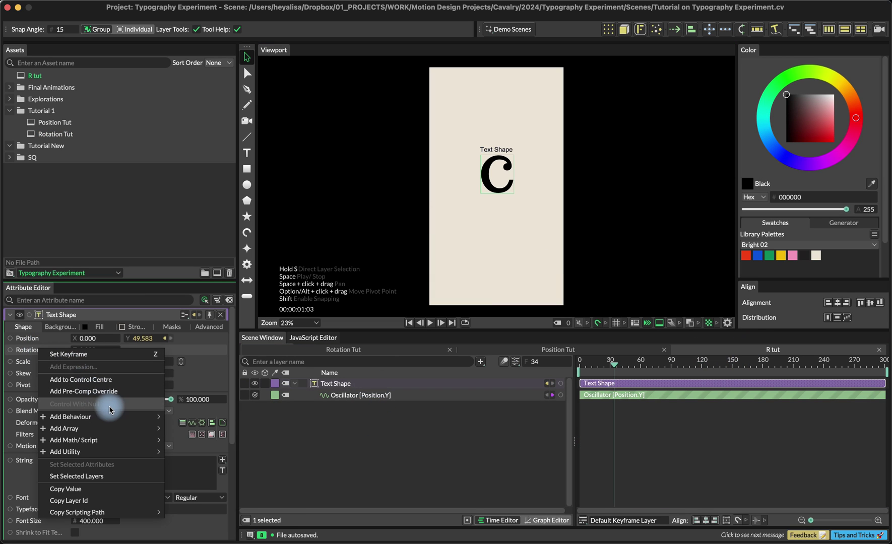
mouse_move(113, 416)
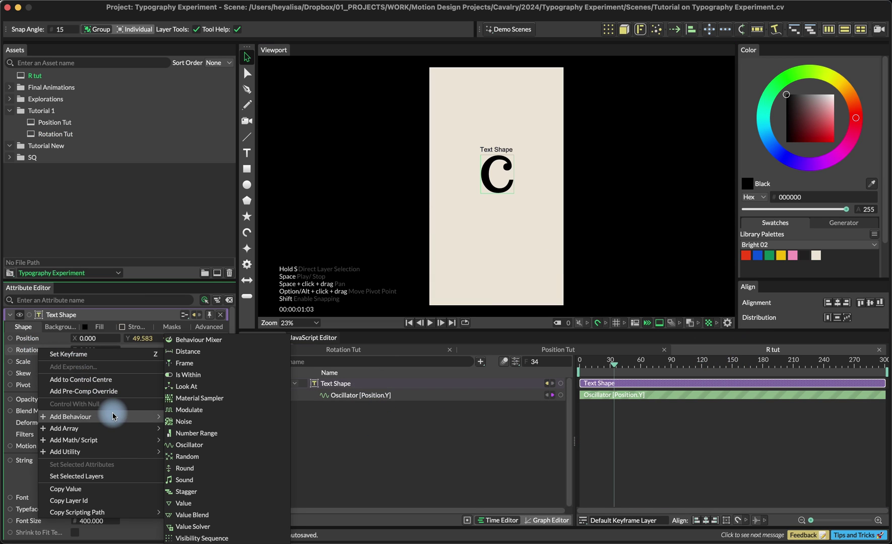
click(196, 445)
drag(348, 384, 354, 395)
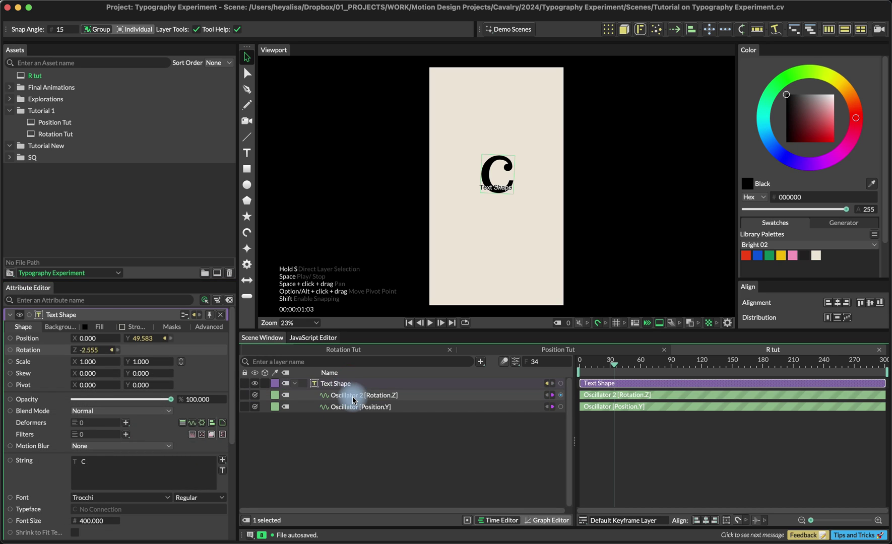
click(354, 395)
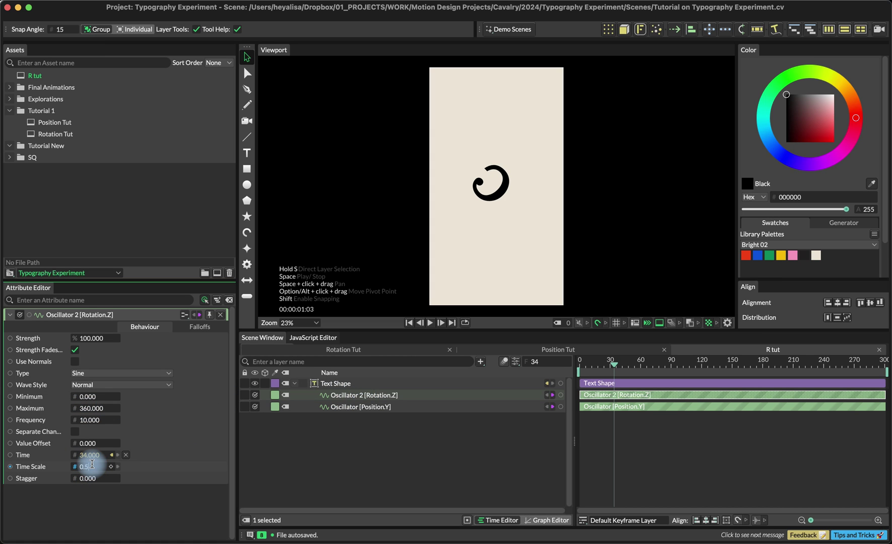
key(Return)
key(space)
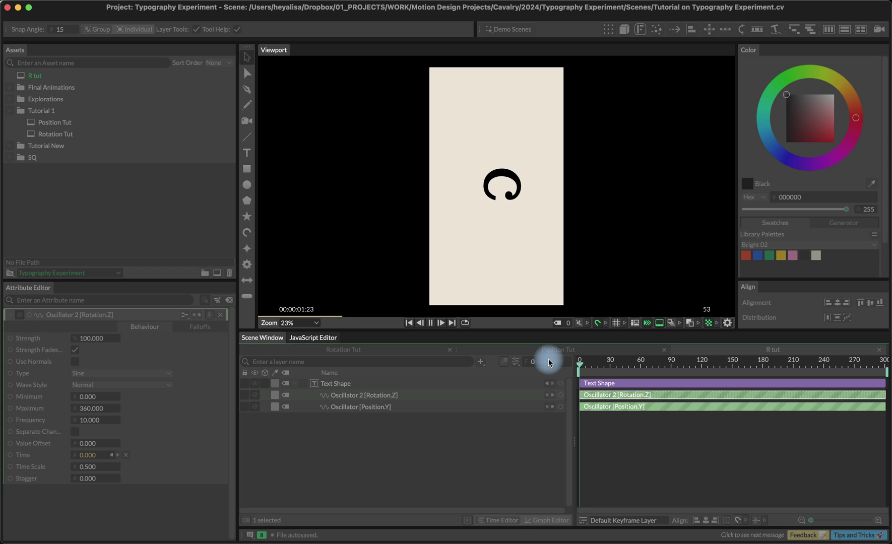
key(space)
Step: Add a String Array layer and parent it under the Text Shape
click(364, 383)
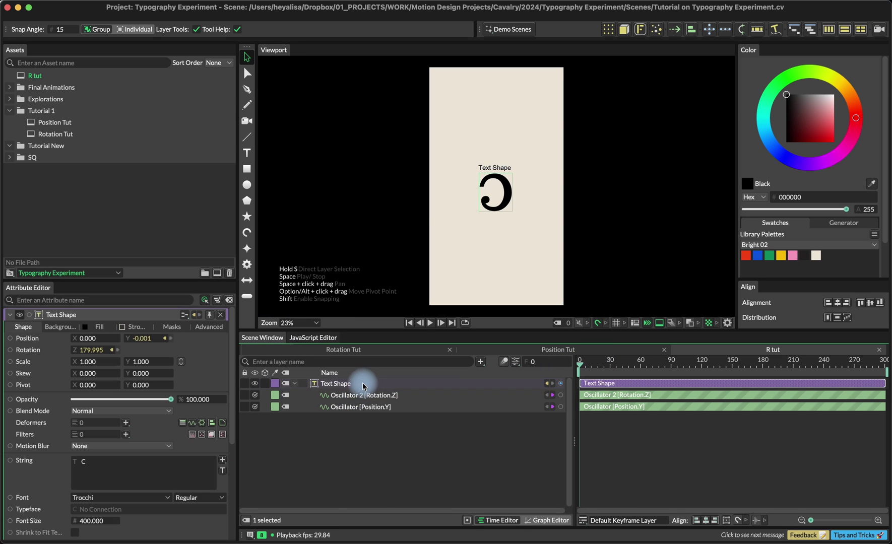
click(383, 489)
key(Tab)
text(string)
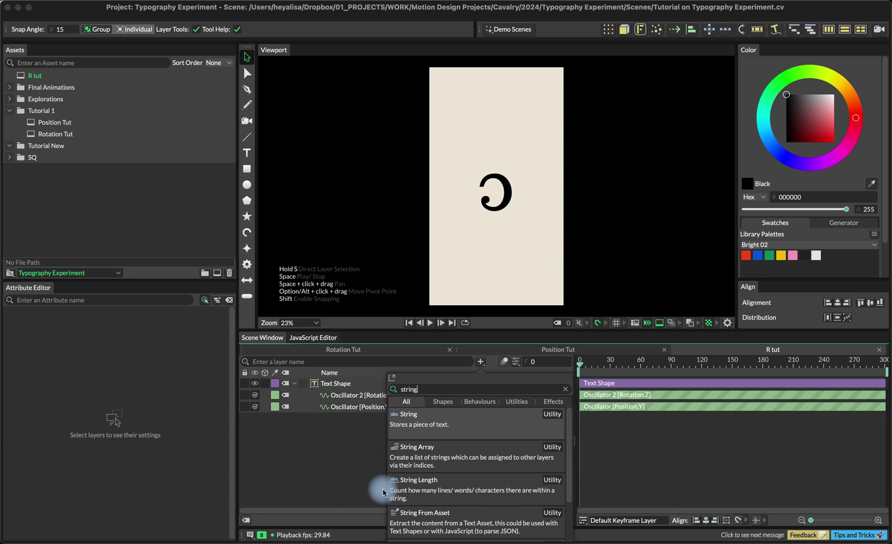
key(Return)
key(BackSpace)
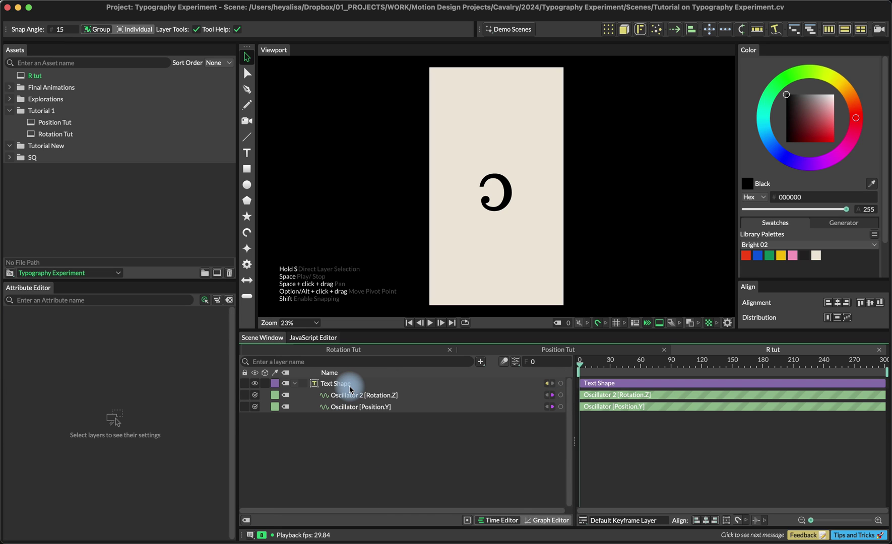
key(Tab)
text(str)
key(Down)
key(Return)
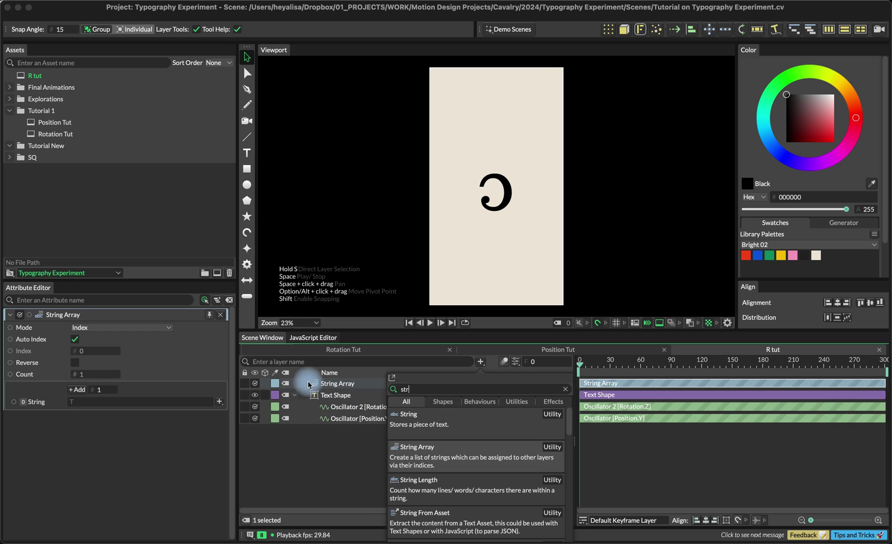
drag(346, 392, 348, 391)
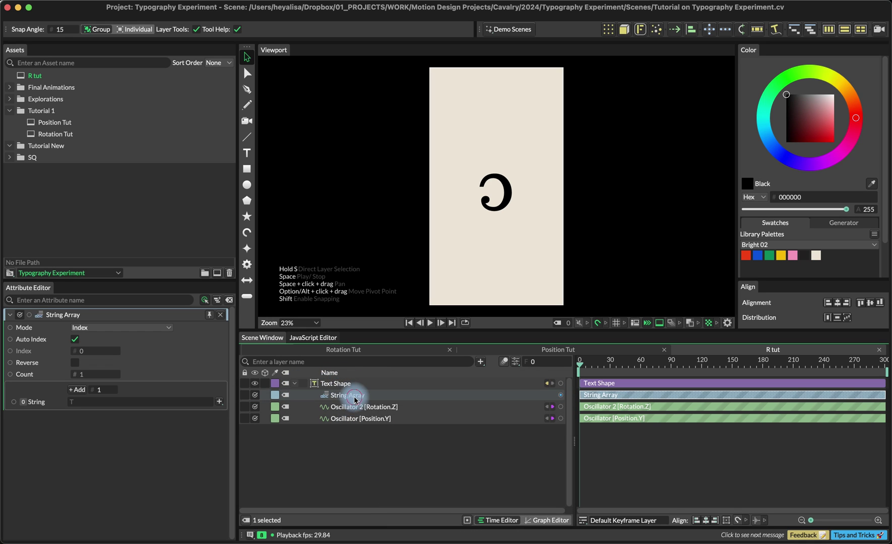
Step: Fill the String Array with seven entries spelling C, A, V, A, L, R, Y
click(79, 391)
click(79, 391)
click(79, 391)
click(79, 391)
click(79, 391)
click(79, 391)
click(93, 403)
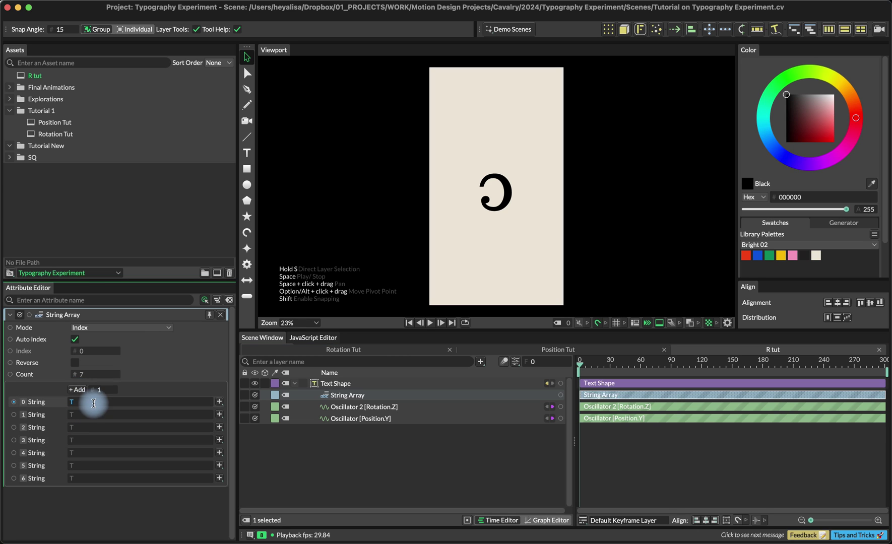
click(97, 428)
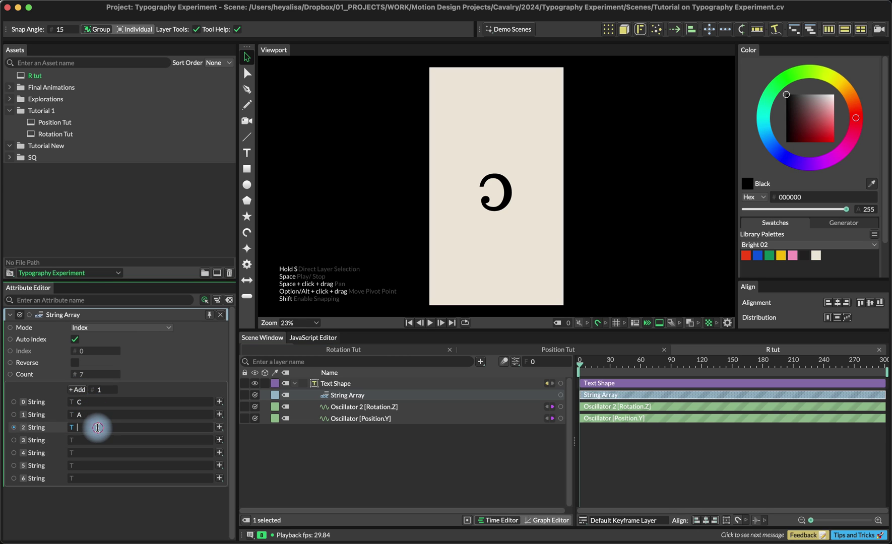
click(96, 439)
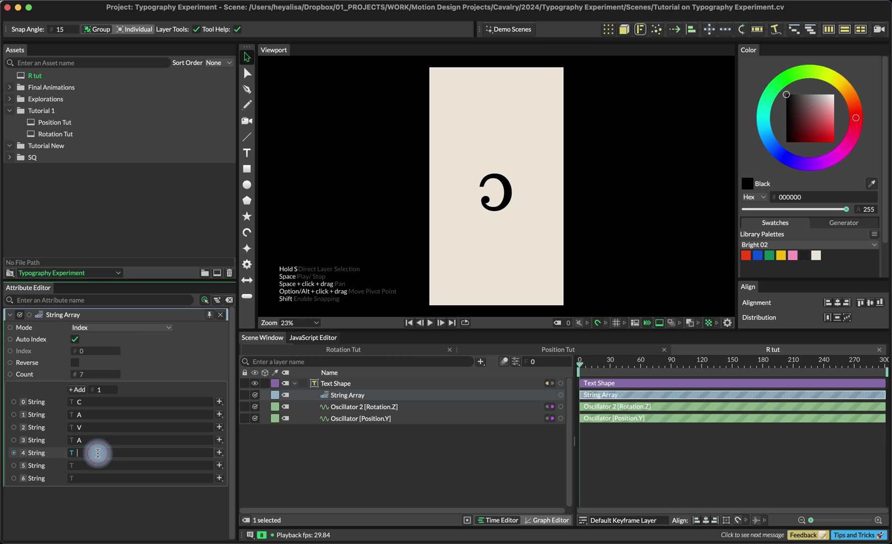
click(98, 461)
click(100, 478)
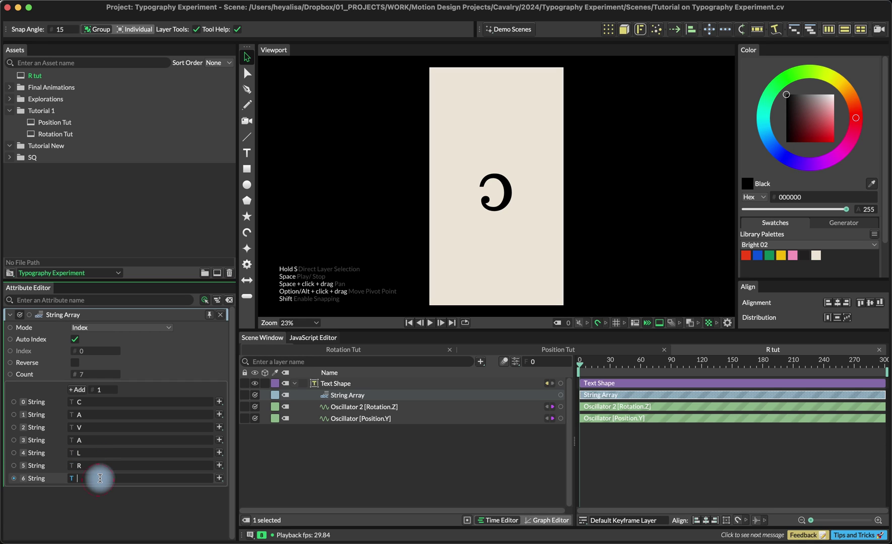
click(466, 397)
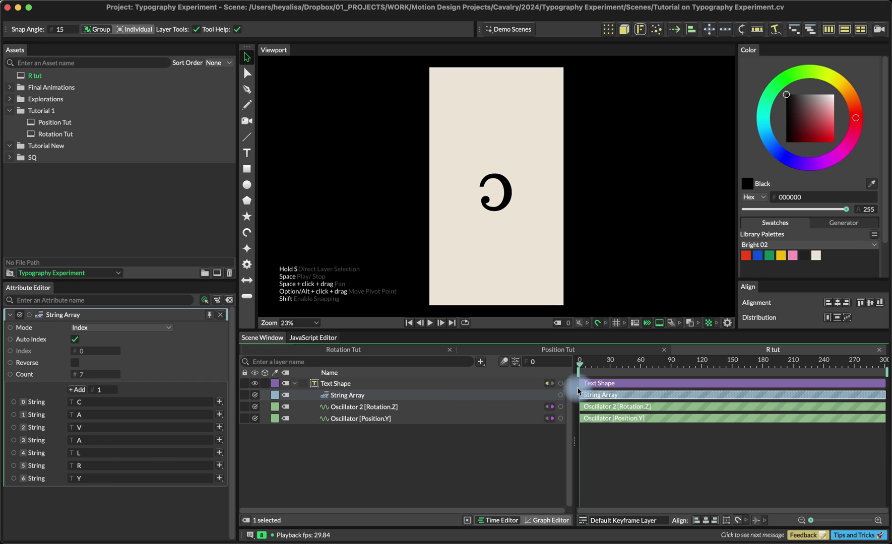
Step: Connect the String Array to the Text Shape's String and group the Text Shape
drag(562, 400, 344, 391)
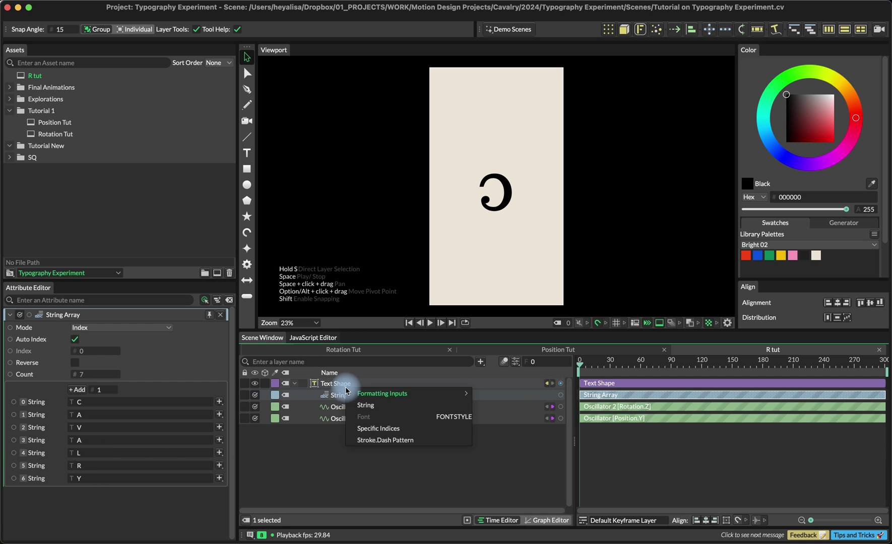
click(375, 403)
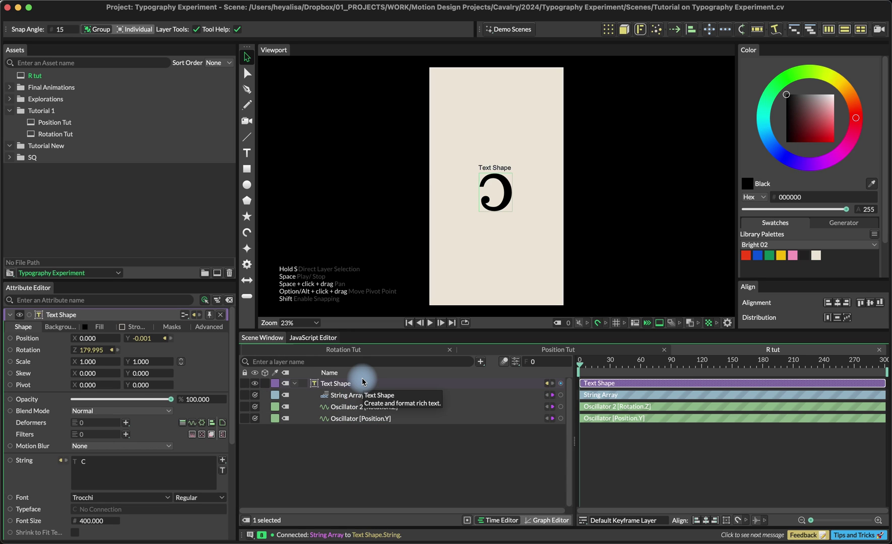
key(super+g)
Step: Add a Duplicator copying the Group in a 3×3 grid and preview a later frame
click(295, 383)
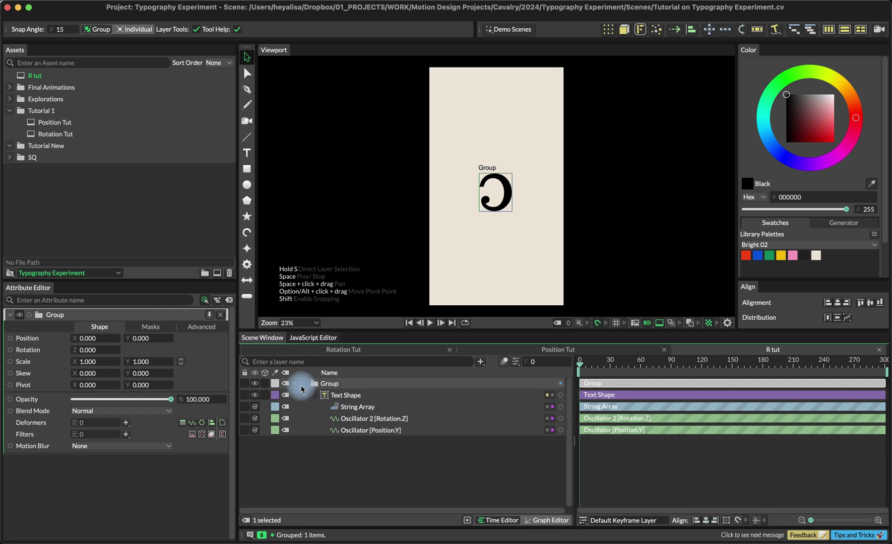
click(296, 385)
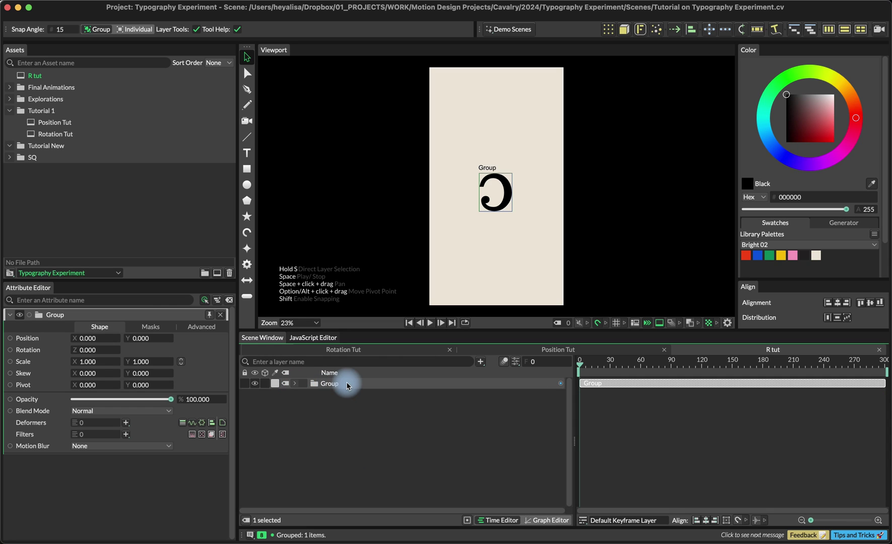
click(607, 28)
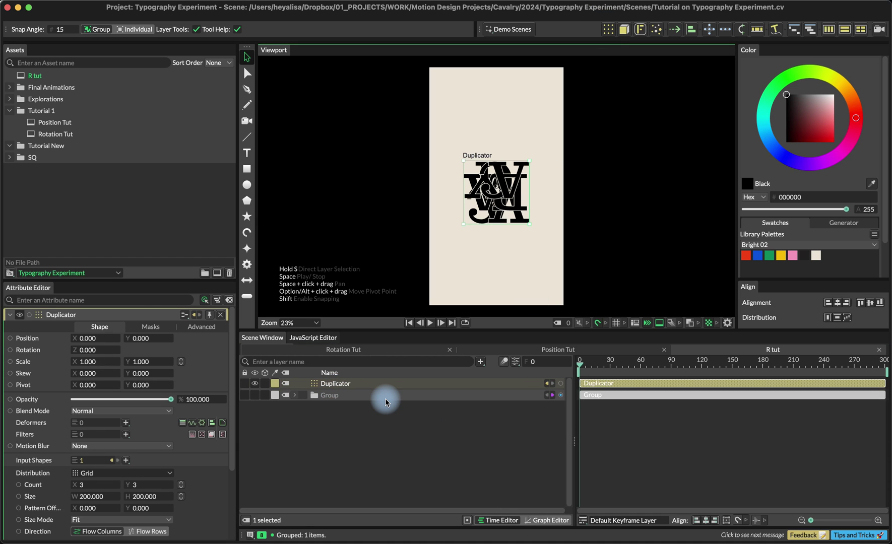
drag(625, 360, 583, 372)
Step: Check the String Array's letters inside the Group, then reselect the Duplicator
click(295, 395)
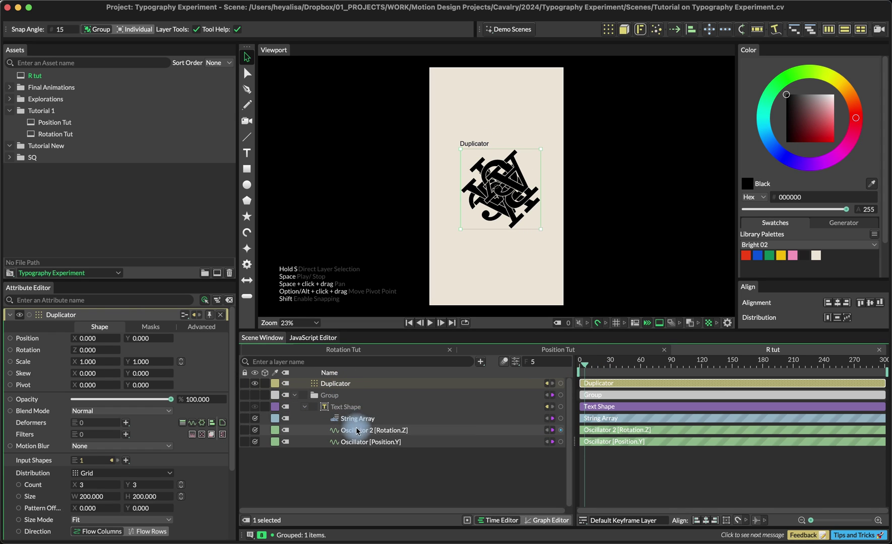
click(348, 419)
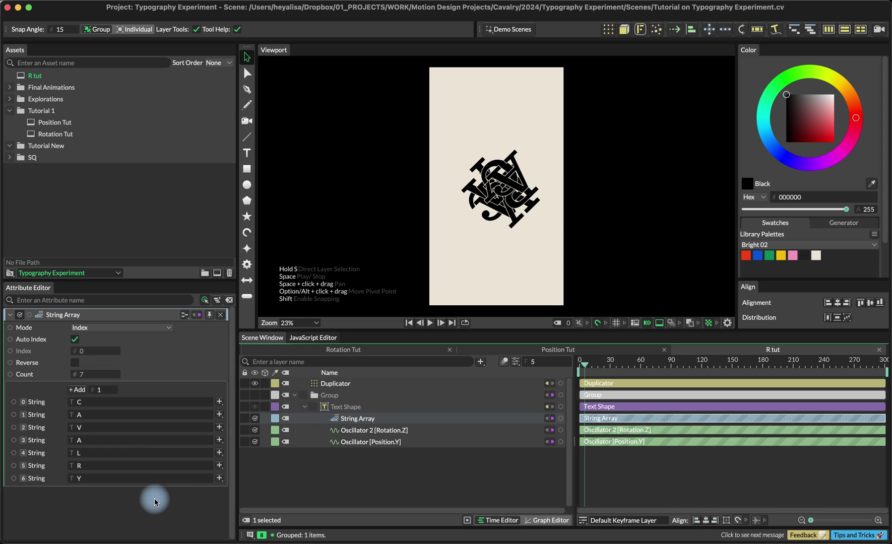
click(338, 385)
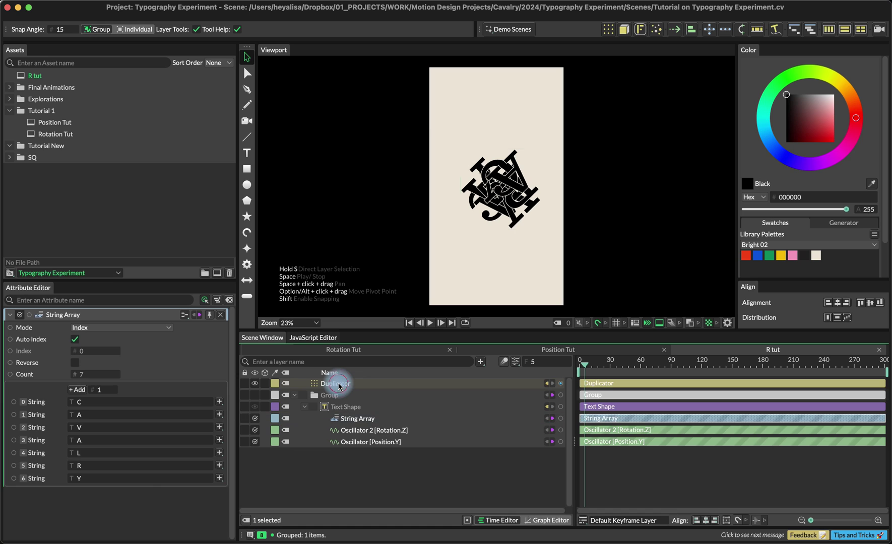
click(109, 472)
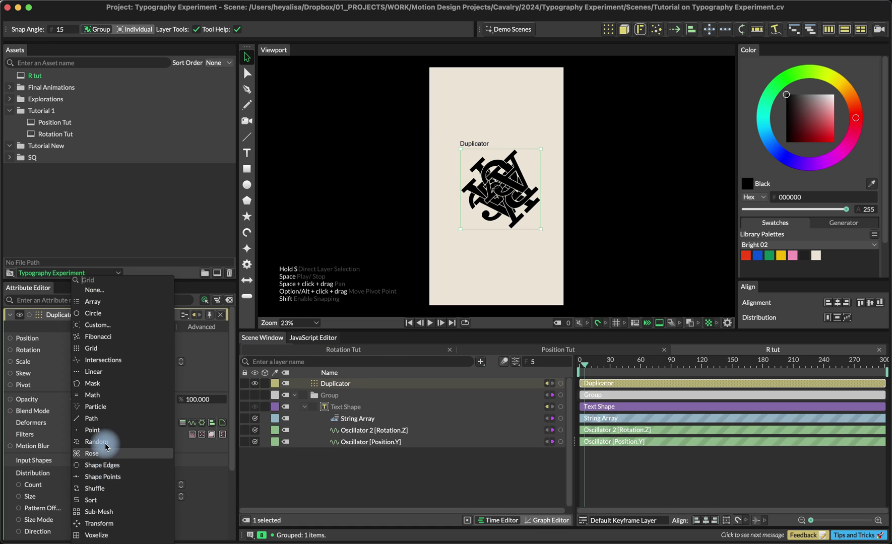
Step: Make the Duplicator Linear with 16 copies, size 285, in the Vertical direction
click(112, 373)
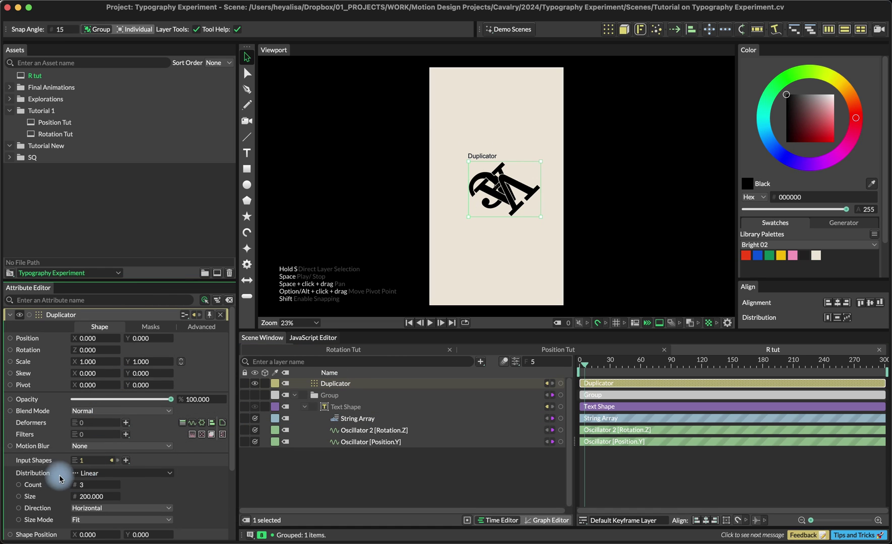
text(6)
click(89, 497)
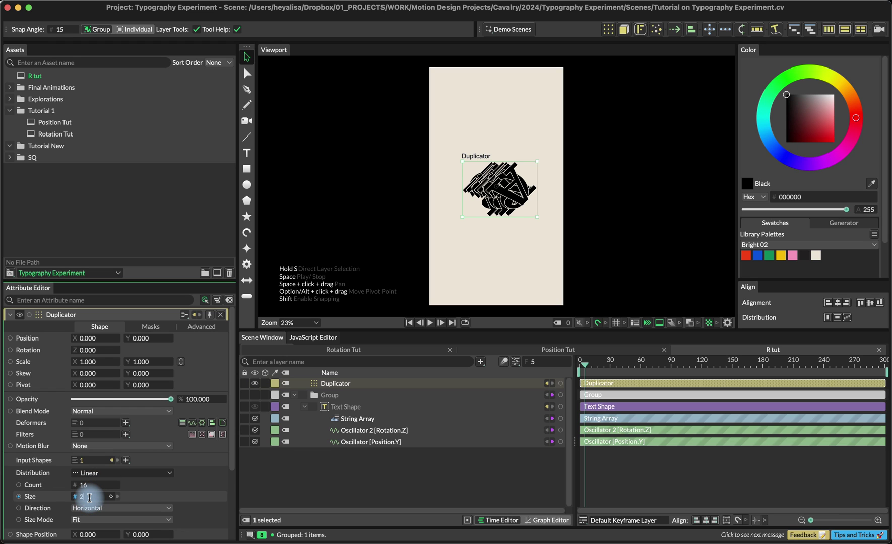
key(Return)
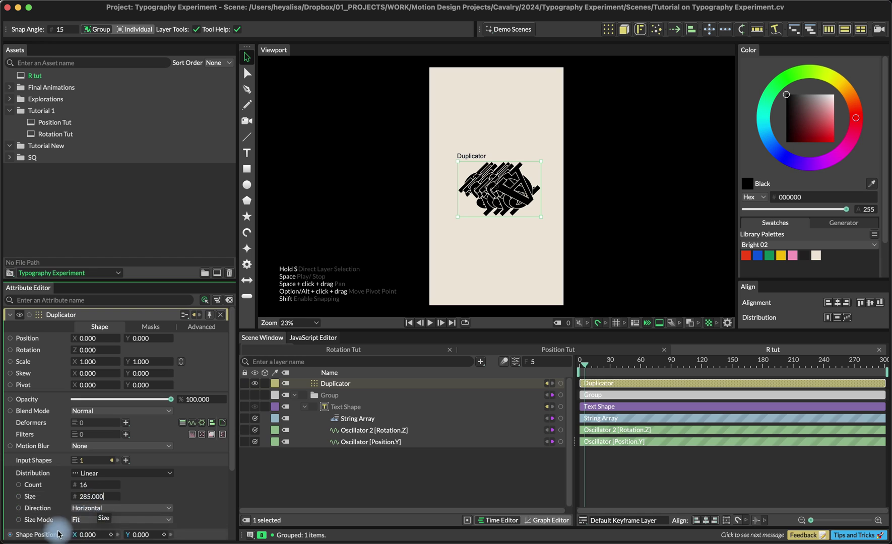
scroll(60, 524, down, 4)
click(104, 425)
click(105, 437)
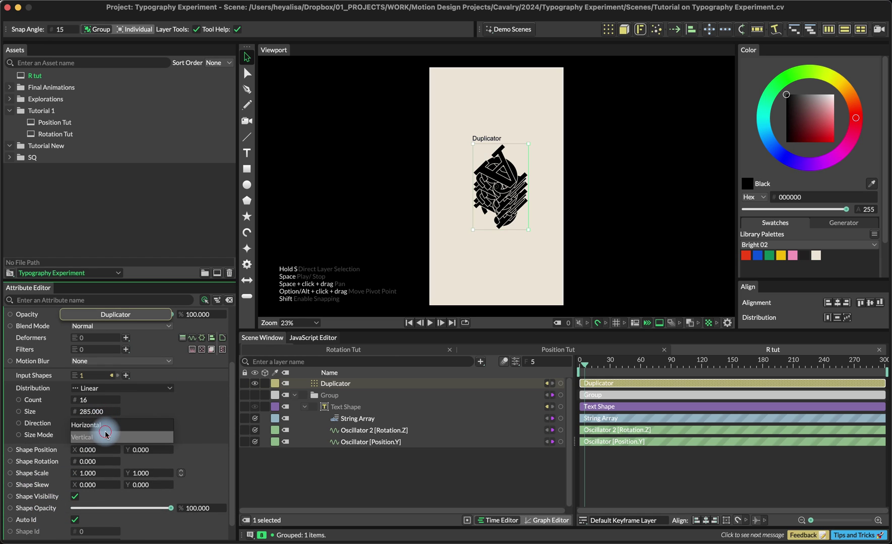
mouse_move(586, 369)
mouse_down()
mouse_move(636, 369)
mouse_move(584, 371)
mouse_up()
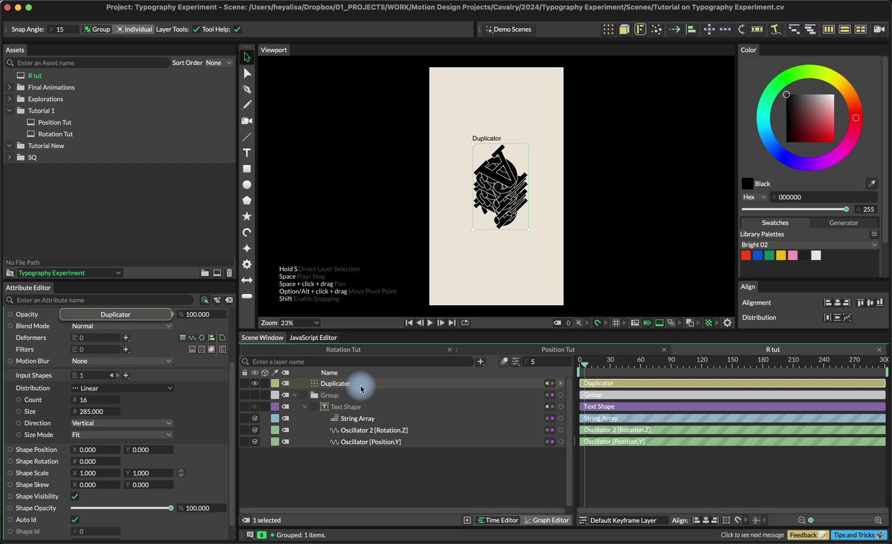
Step: Uncheck Auto Index on the String Array so every copy shows C
click(364, 423)
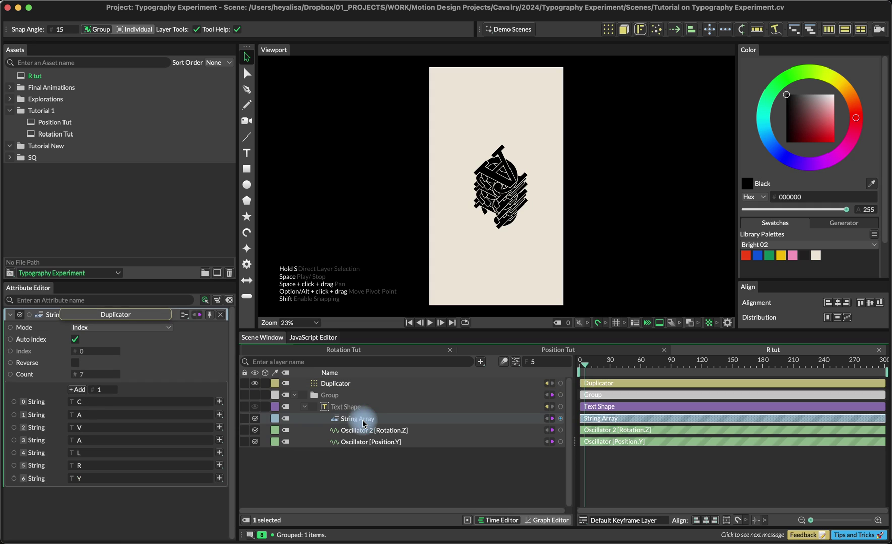
click(75, 340)
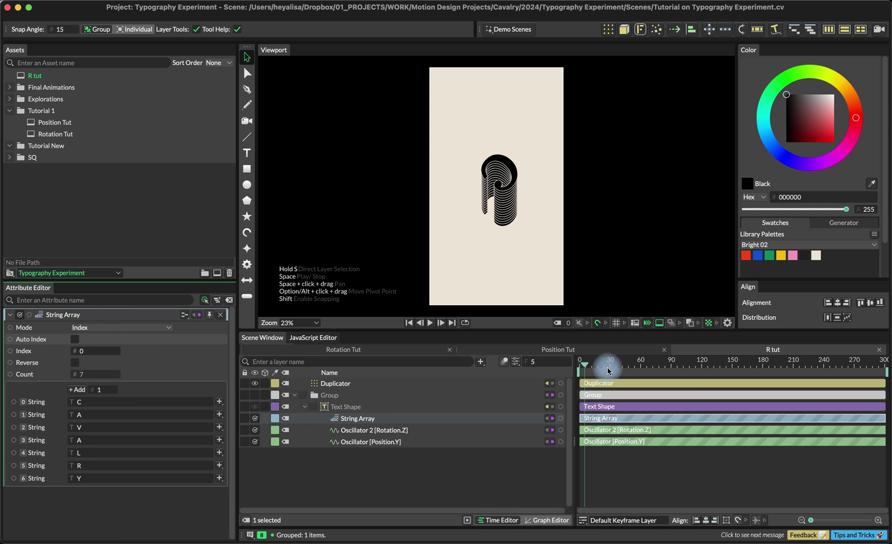
mouse_move(606, 368)
mouse_down()
mouse_move(690, 370)
mouse_move(611, 372)
mouse_up()
Step: Add a Stagger behaviour to the Text Shape's Scale, parented under the Text Shape
click(298, 348)
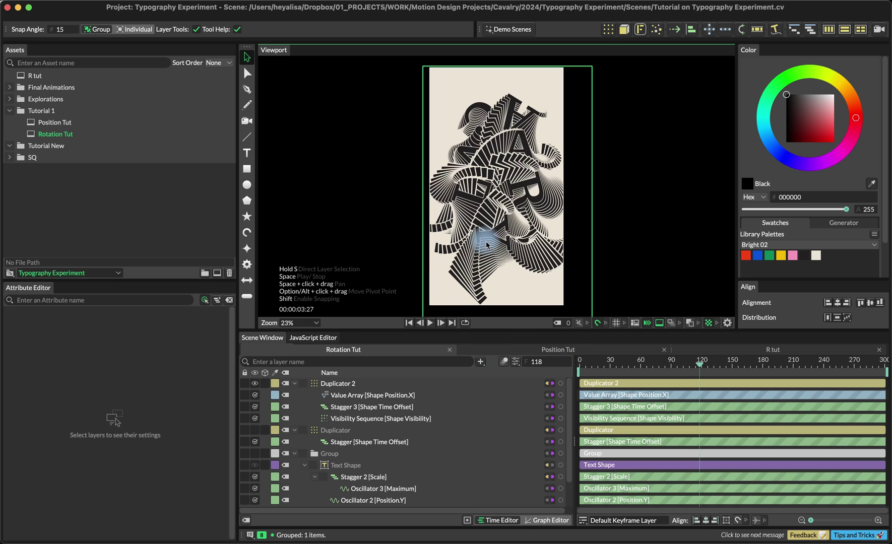
click(765, 351)
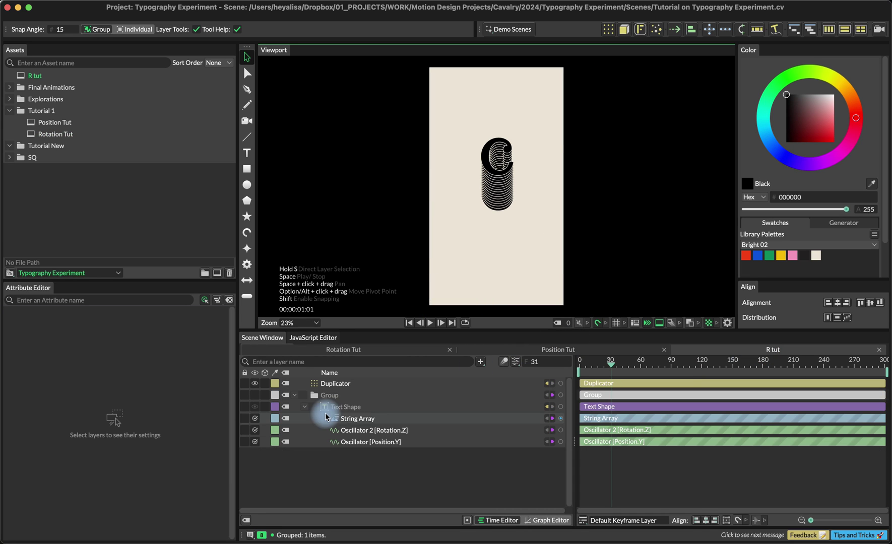
click(385, 403)
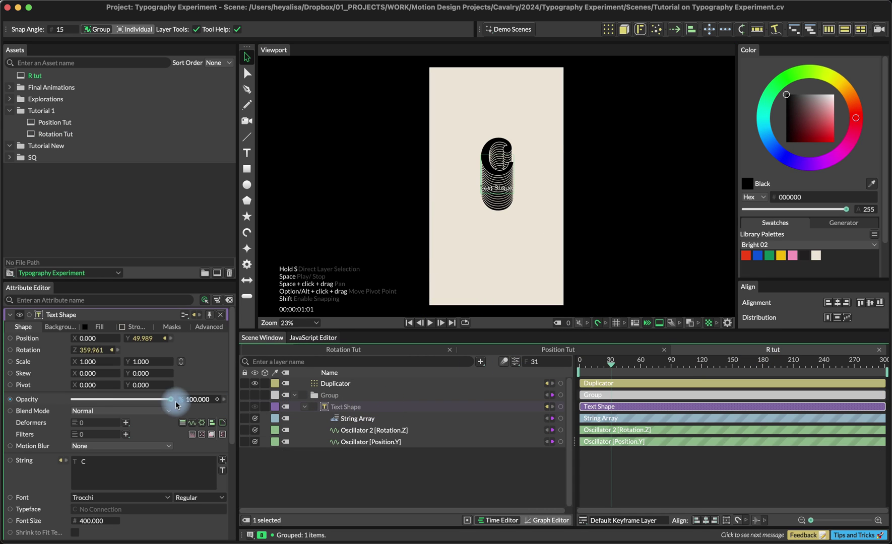
right_click(50, 367)
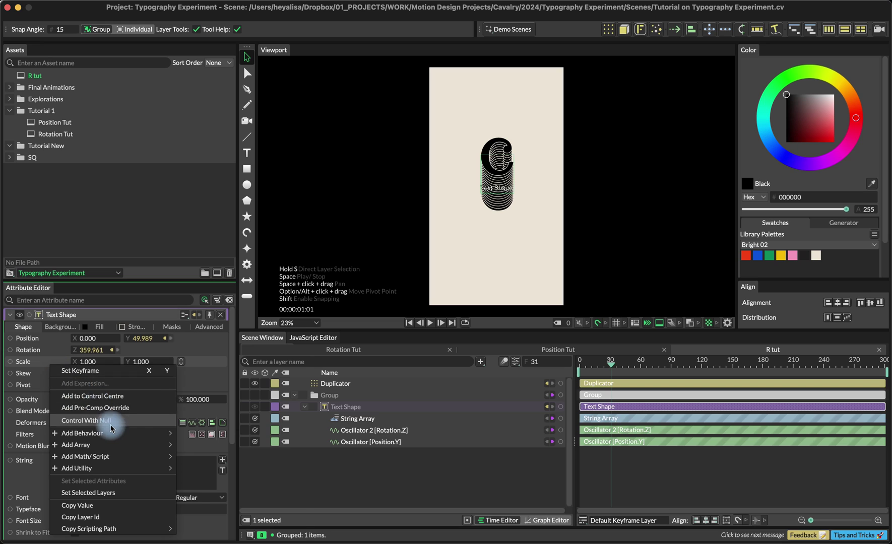
mouse_move(171, 433)
click(233, 479)
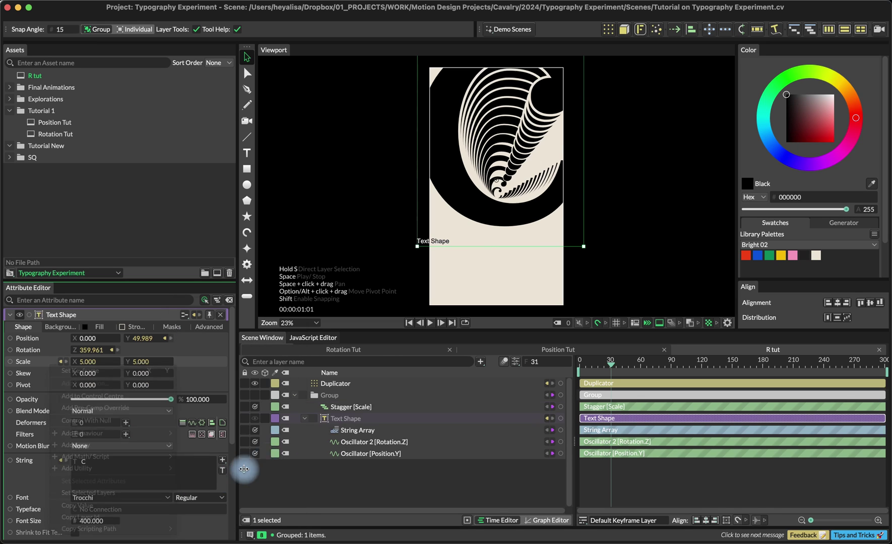
drag(332, 418, 348, 417)
click(353, 418)
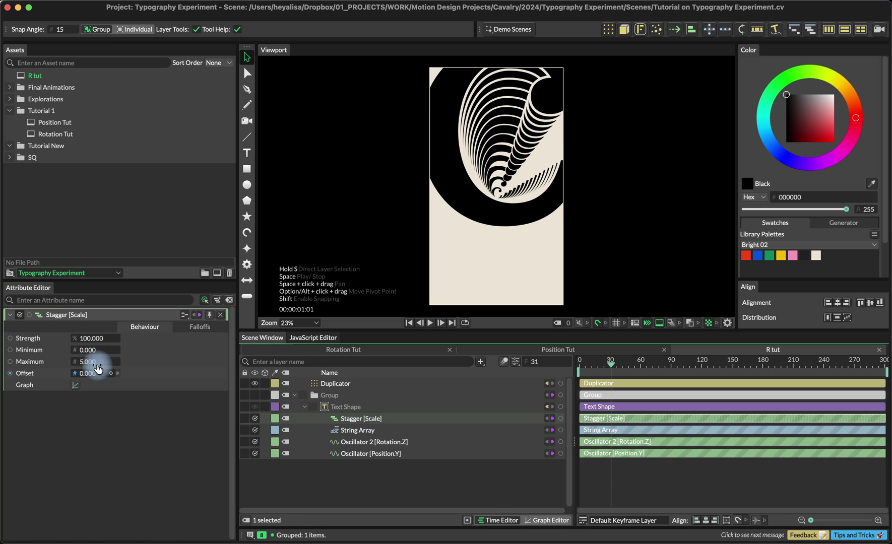
Step: Set the Stagger's minimum scale to 1 and maximum to 2
click(96, 350)
text(1)
click(97, 361)
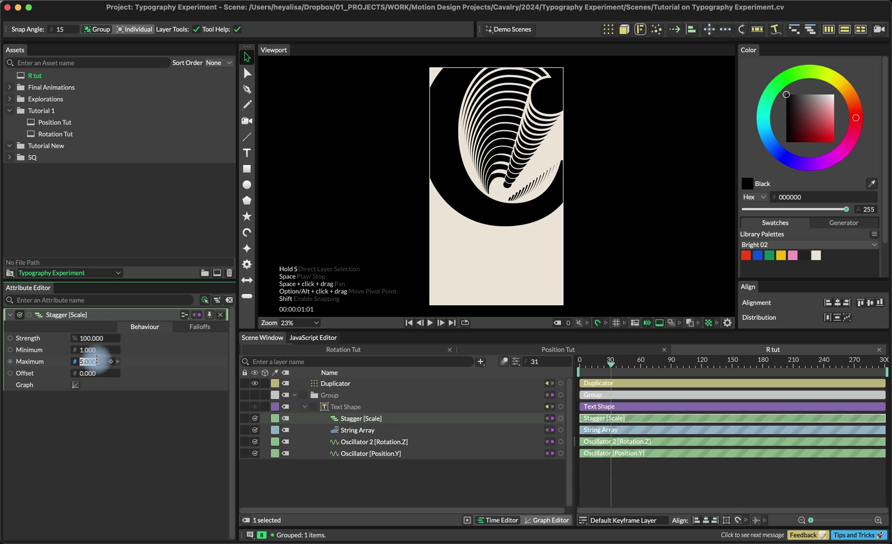
text(2)
key(Return)
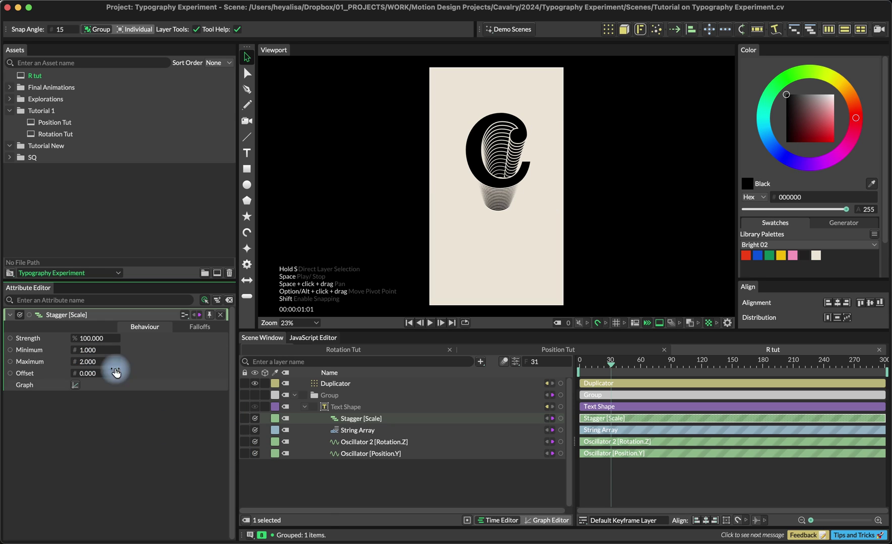
click(107, 376)
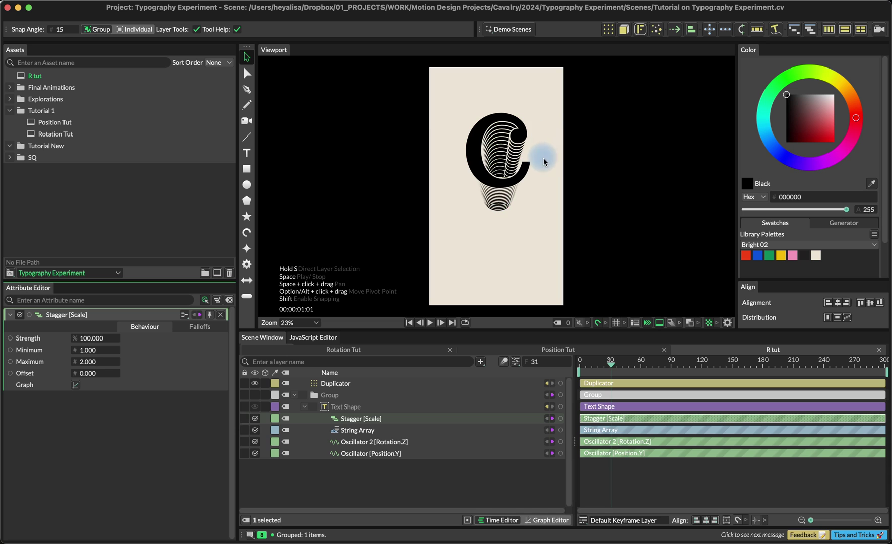
click(98, 361)
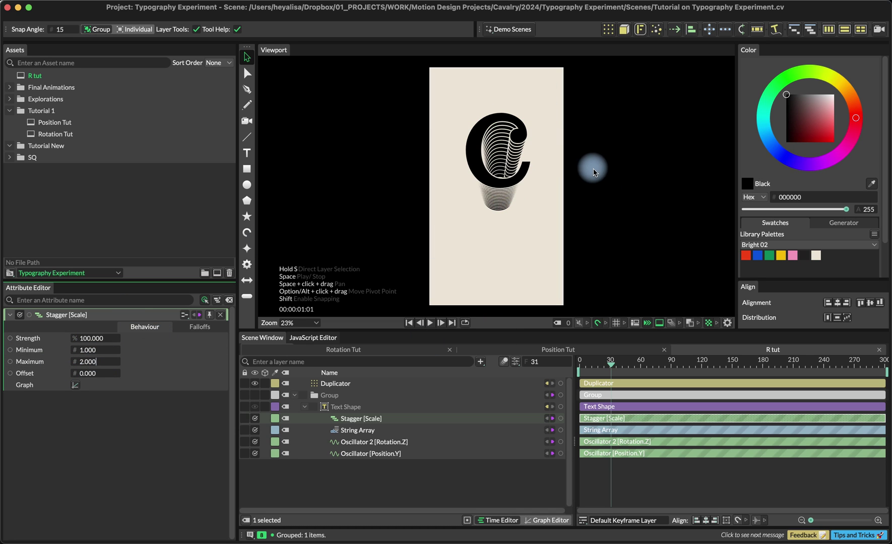
click(79, 363)
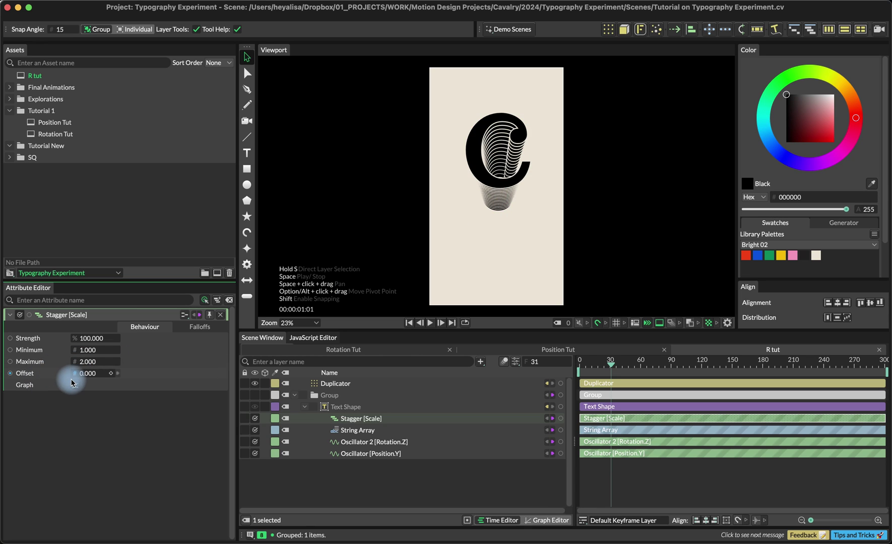
Step: Try several Stagger scale ramp presets, settle on the descending line, and close the graph
click(74, 386)
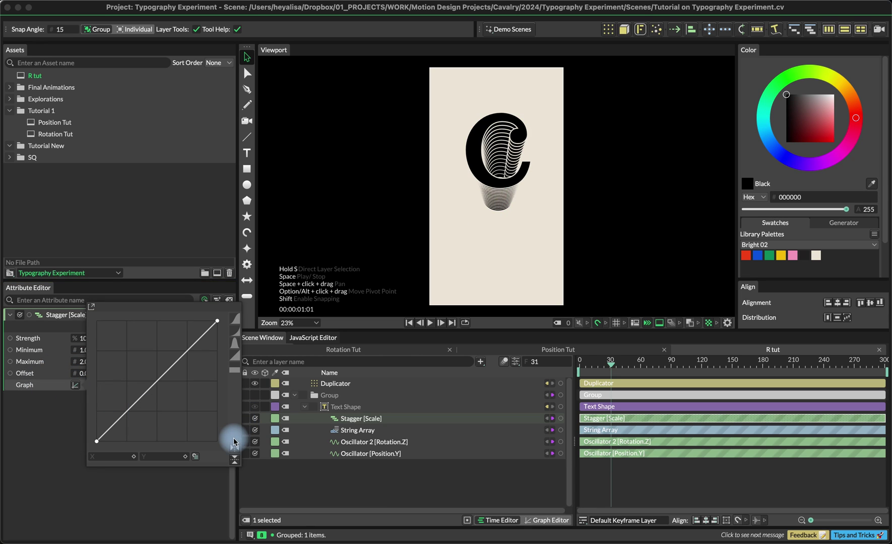
click(233, 447)
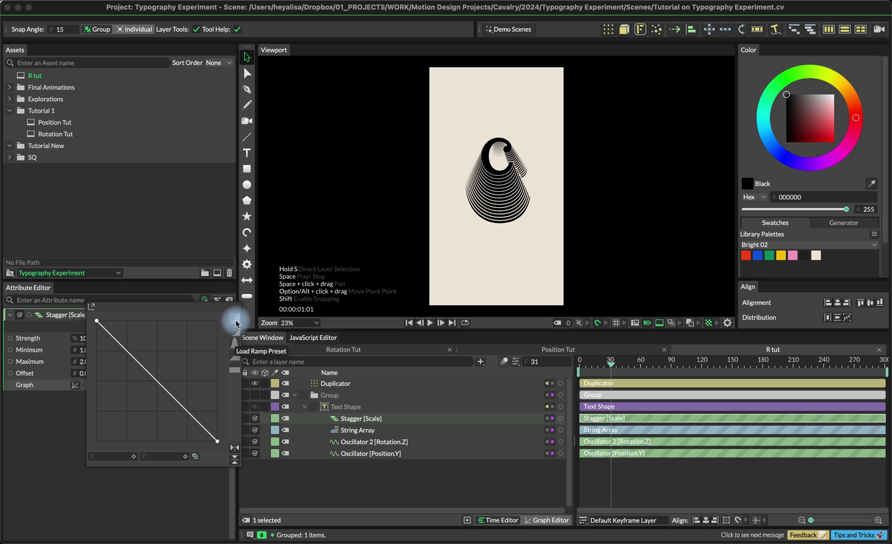
click(234, 321)
click(234, 341)
click(235, 325)
click(235, 326)
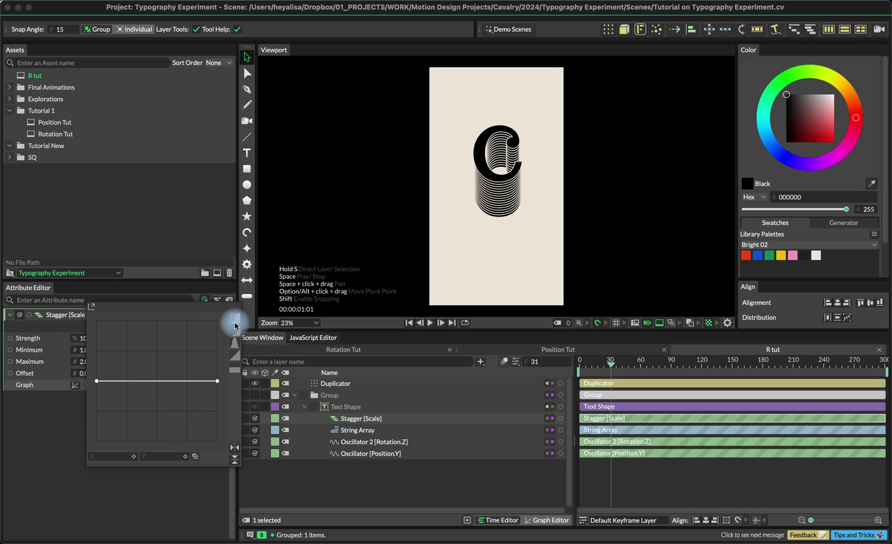
click(235, 355)
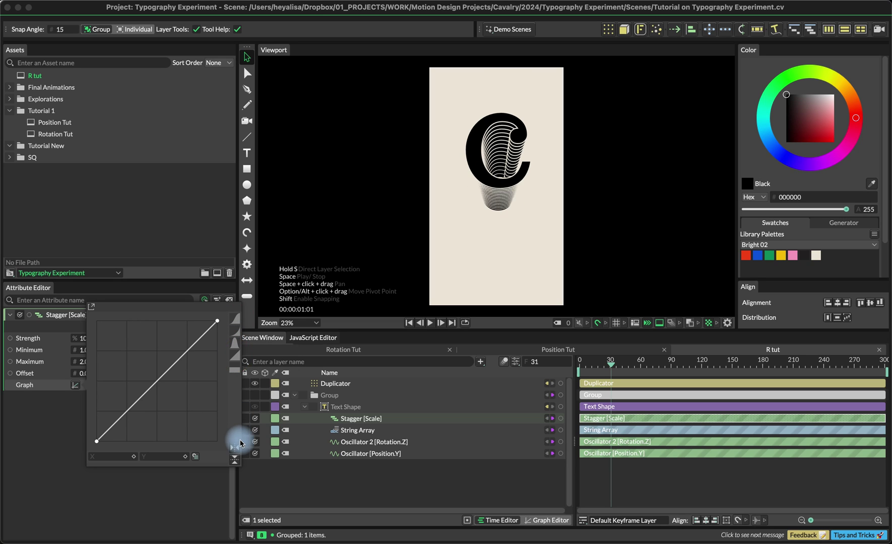
click(236, 446)
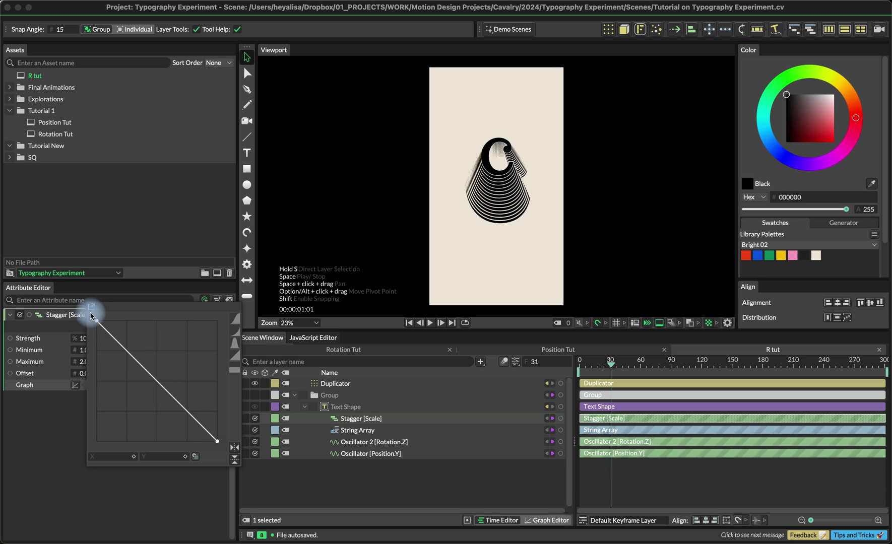
click(368, 487)
click(366, 417)
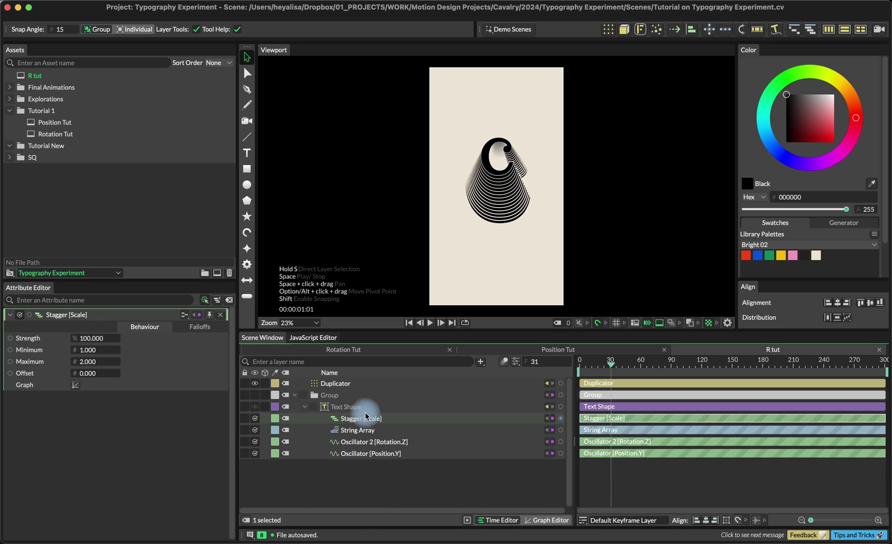
Step: Add an Oscillator to the Stagger's Maximum, swinging between 1 and 2.8
right_click(41, 364)
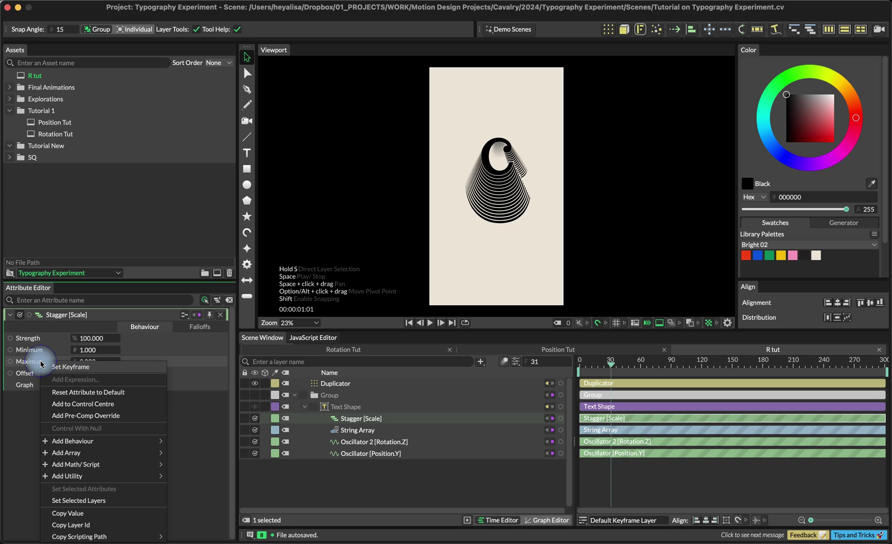
mouse_move(95, 440)
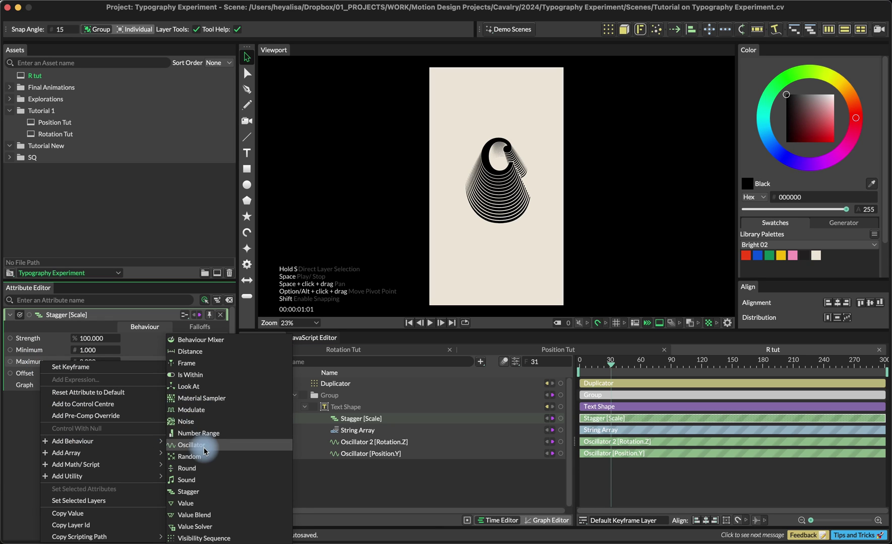
click(194, 444)
click(92, 400)
text(1)
click(95, 409)
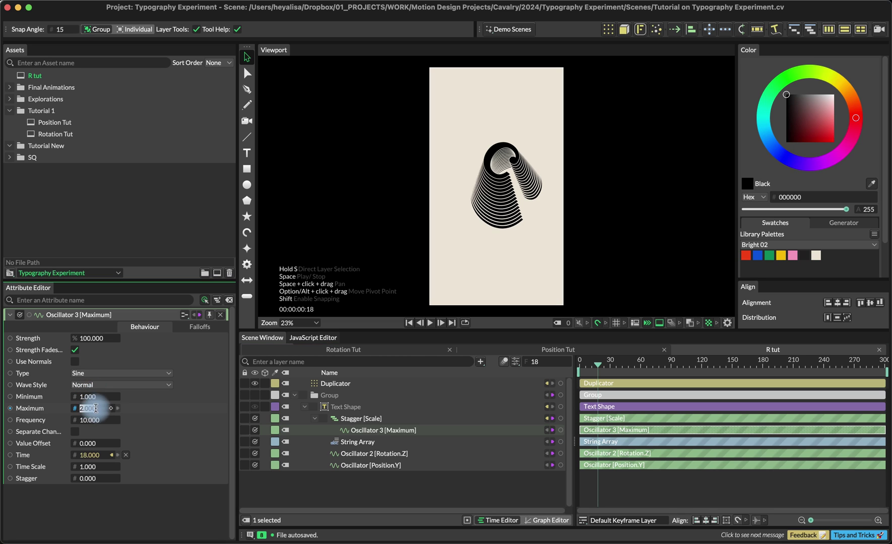
text(2.8)
key(Return)
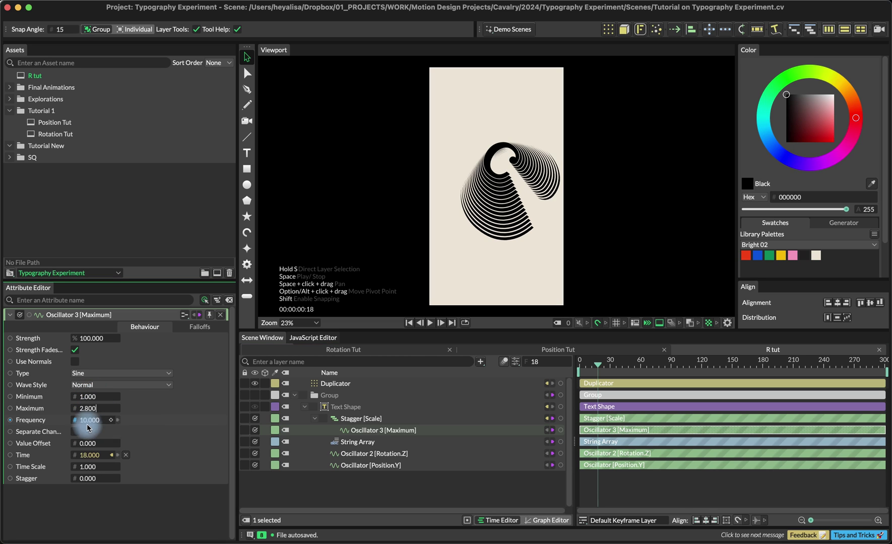
Step: Play the pulsing stack from the first frame, stop it, and select the Duplicator
click(580, 364)
key(space)
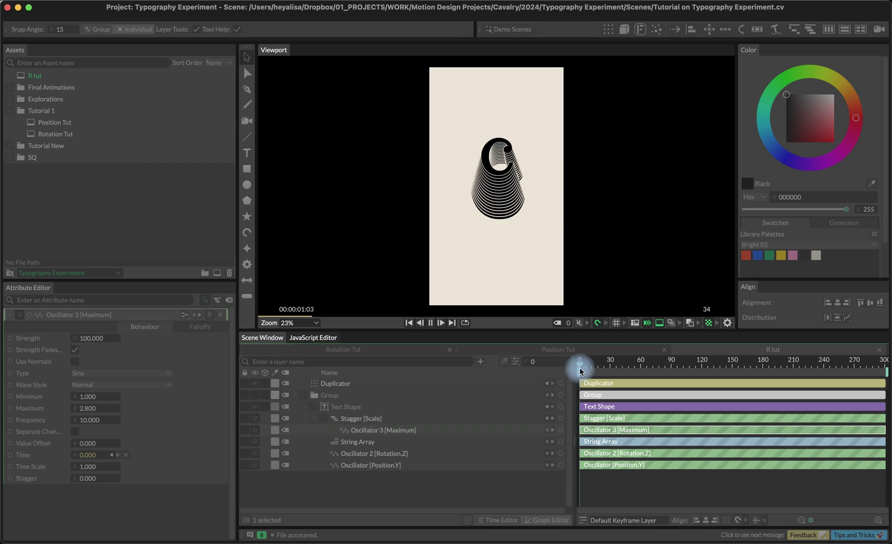
key(space)
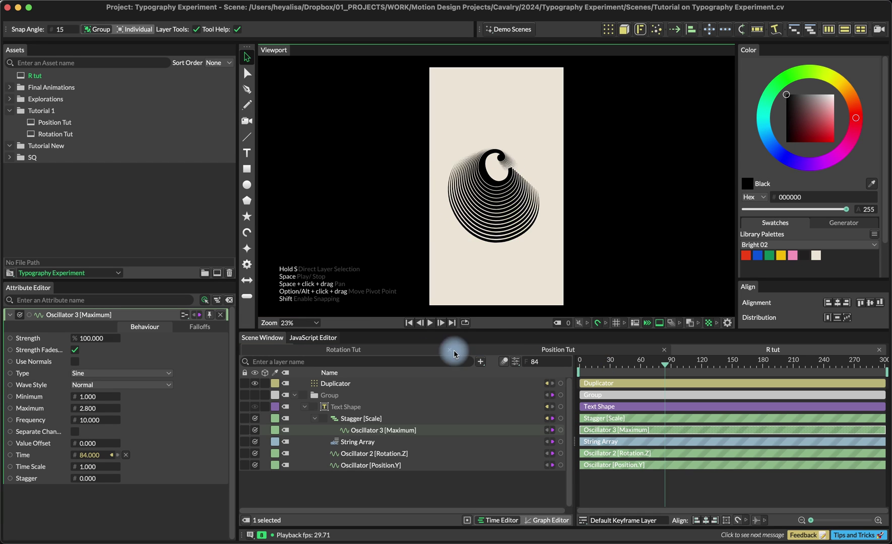
click(359, 385)
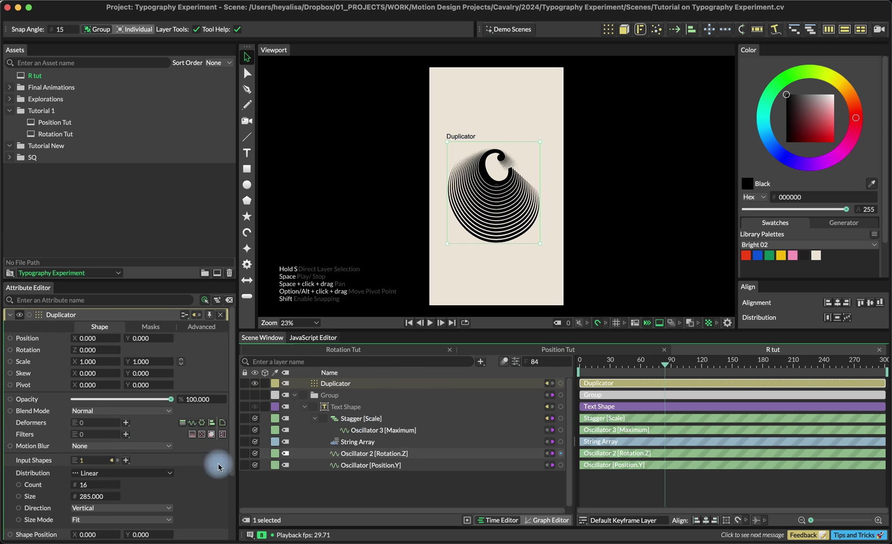
Step: Stagger the Duplicator's Shape Time Offset from minimum 1 to maximum 11 and preview the spiral playback
scroll(101, 471, down, 3)
right_click(44, 538)
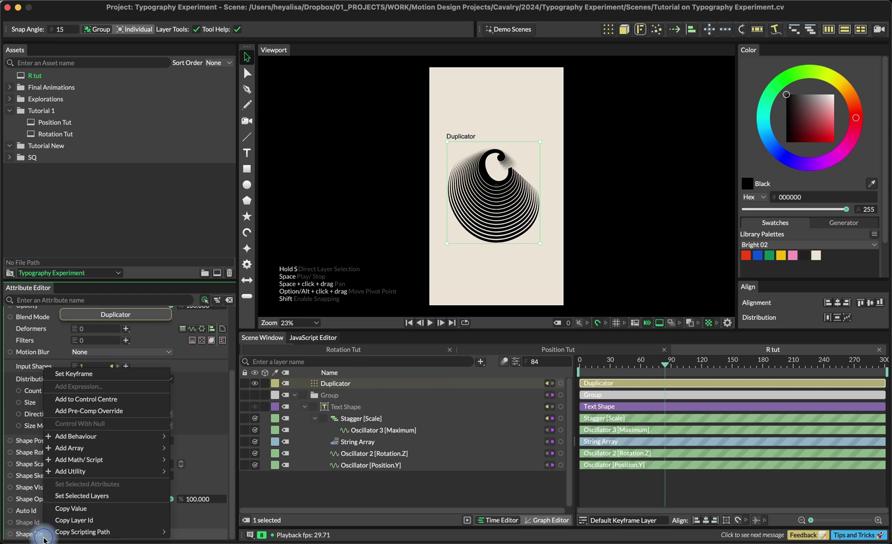
mouse_move(100, 436)
click(212, 495)
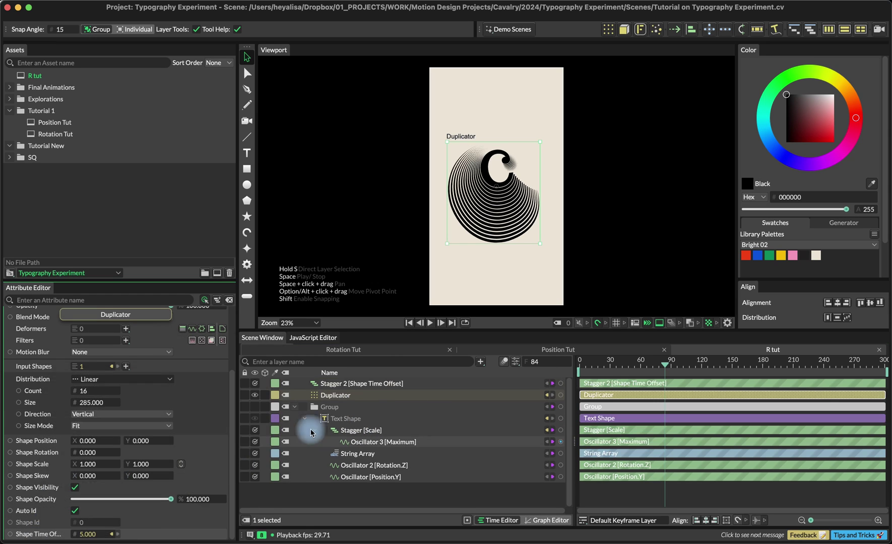
click(88, 353)
text(1)
key(Tab)
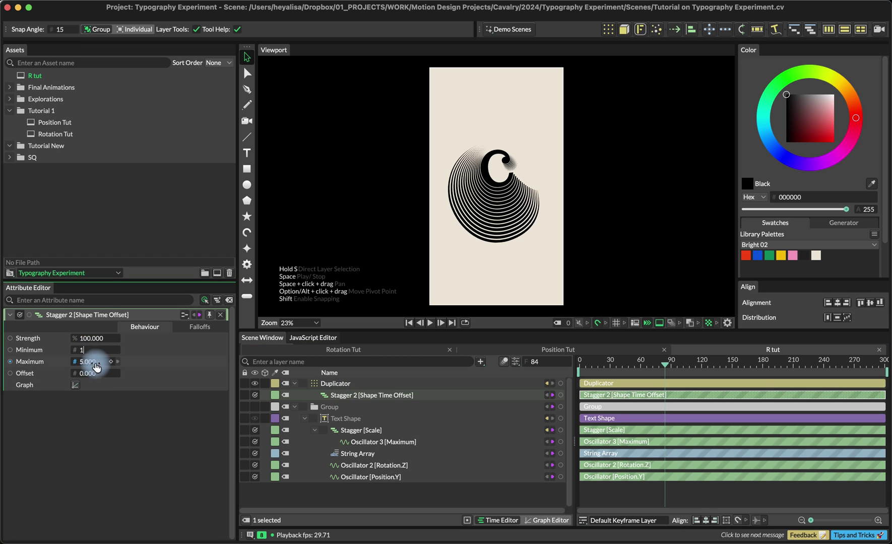
text(11)
key(Return)
key(space)
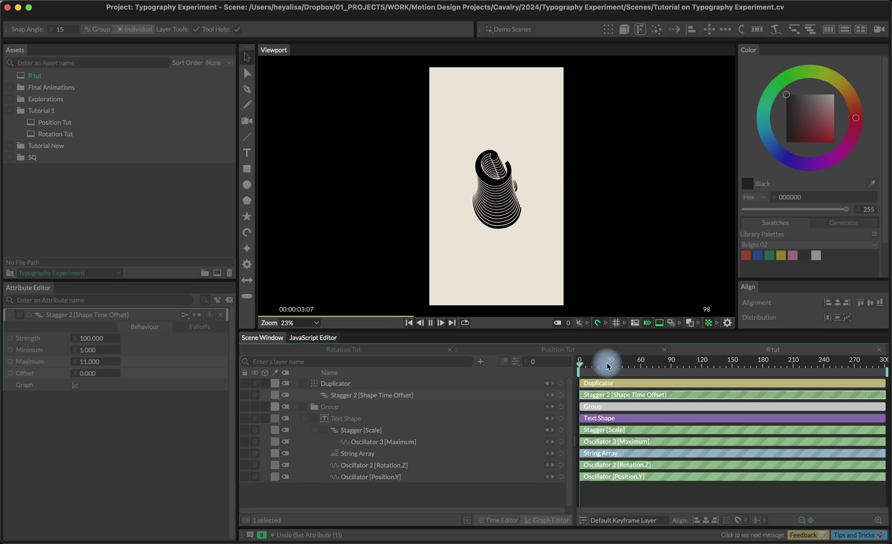
key(space)
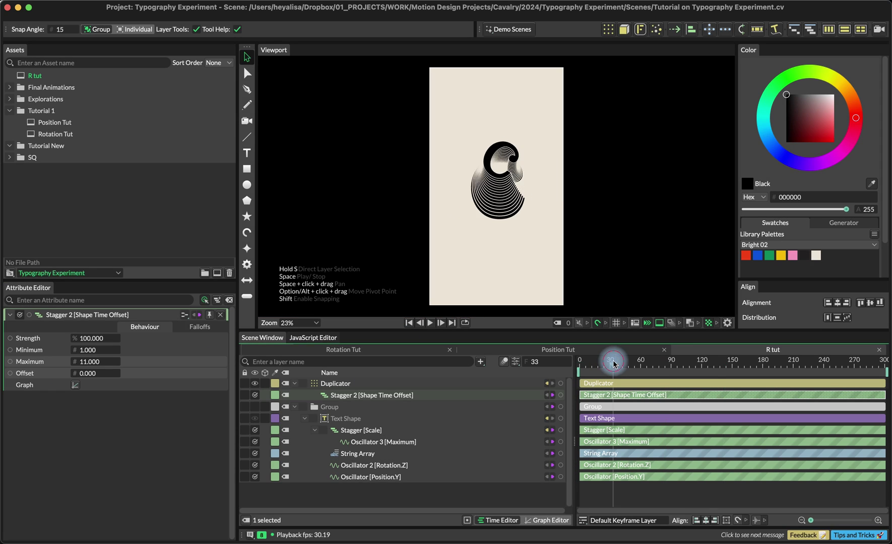
Step: Parent the Group layer under the Duplicator and select the Duplicator
click(295, 384)
click(295, 395)
drag(325, 397, 328, 383)
click(294, 384)
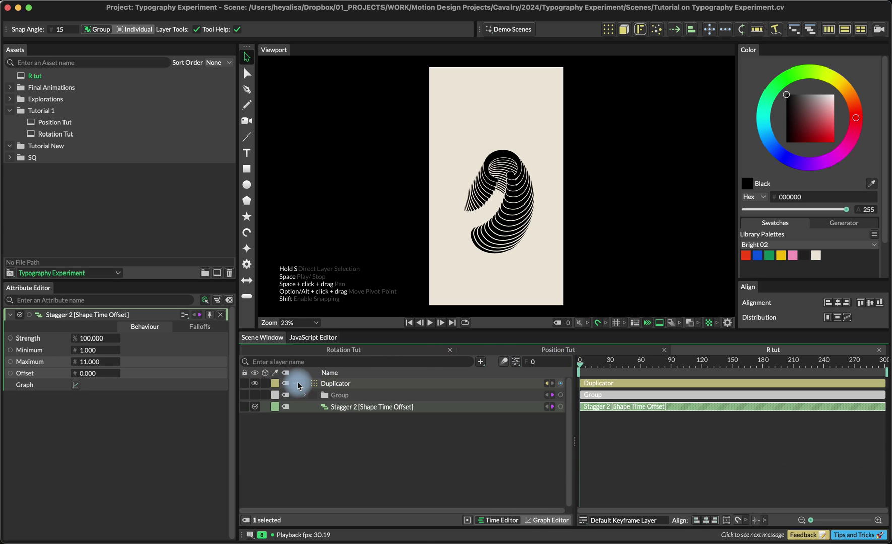
click(295, 383)
click(354, 386)
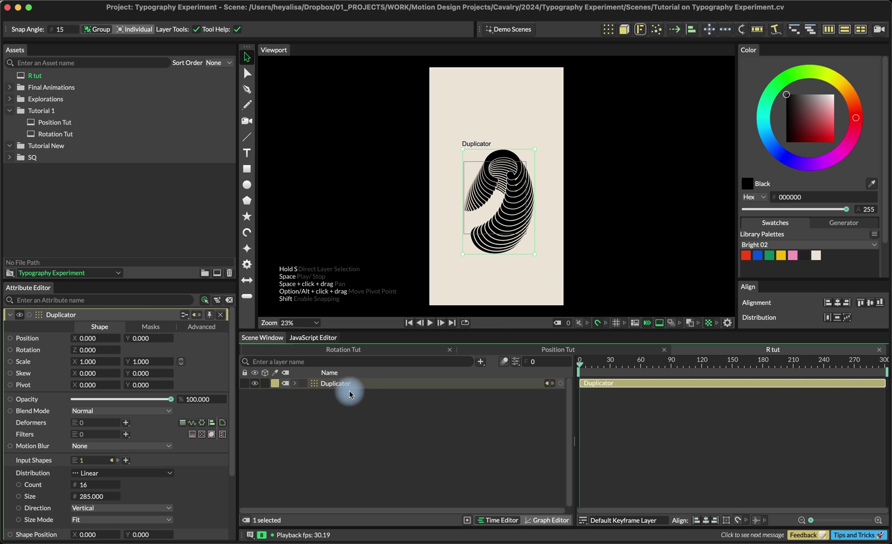
Step: Try moving and duplicating the letter stack, then undo back to position 0,0
drag(503, 194, 481, 126)
click(373, 386)
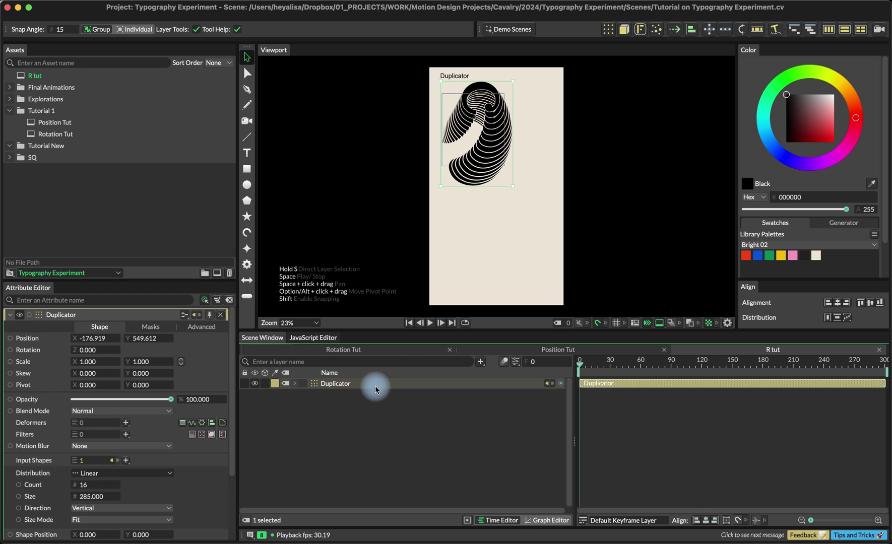
key(cmd+d)
drag(474, 166, 484, 173)
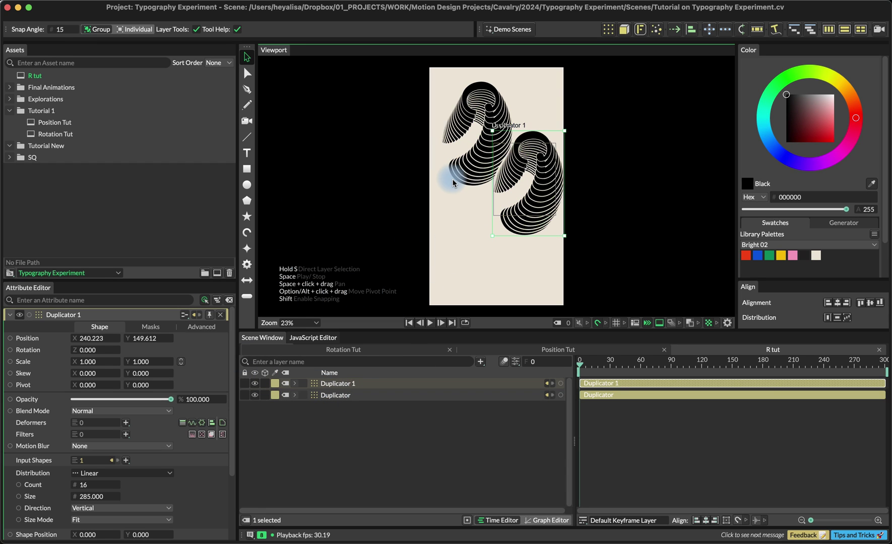
key(cmd+z)
key(cmd+z)
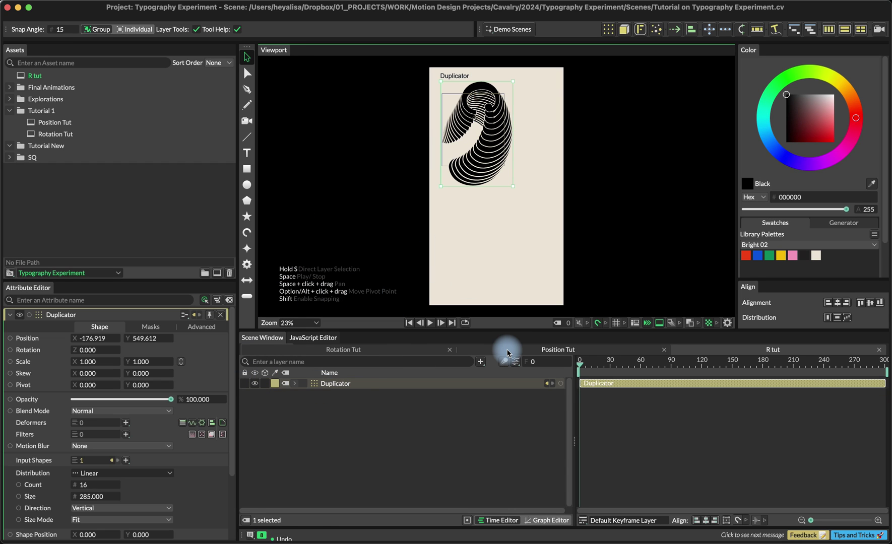
key(super+z)
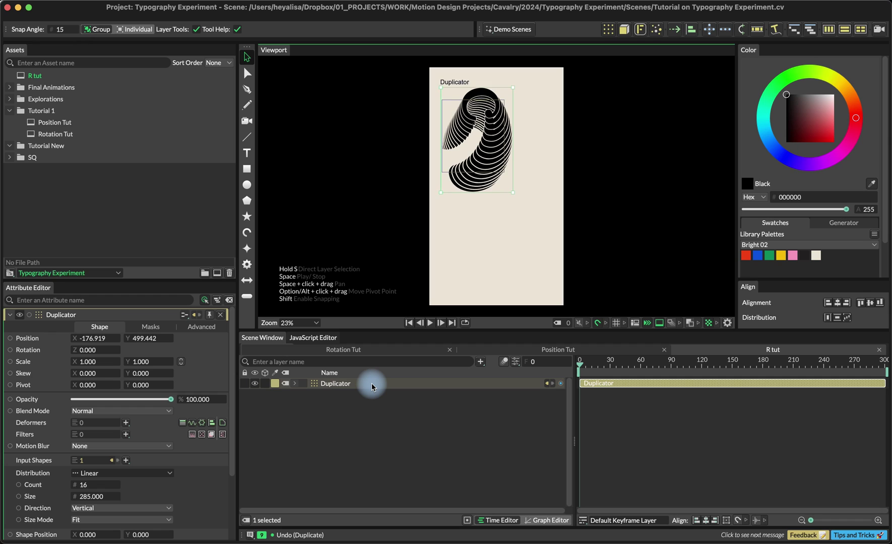
key(super+z)
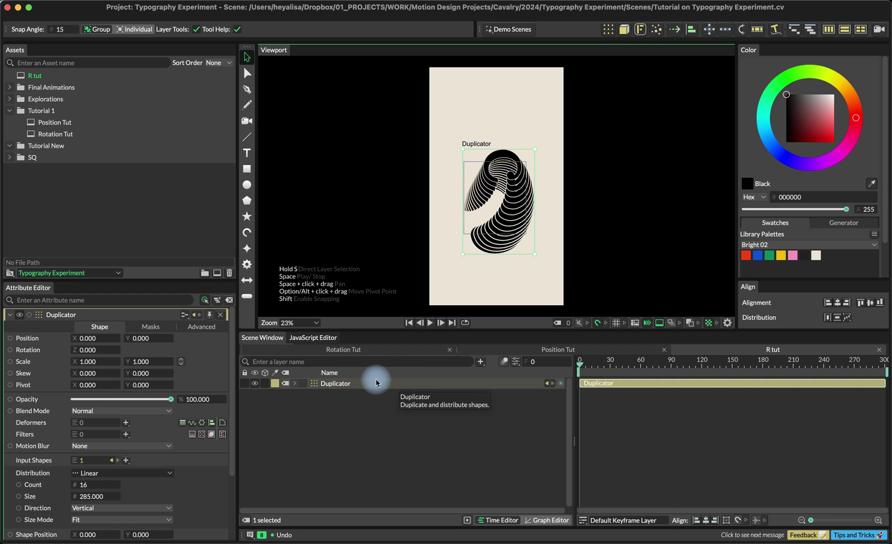
click(375, 378)
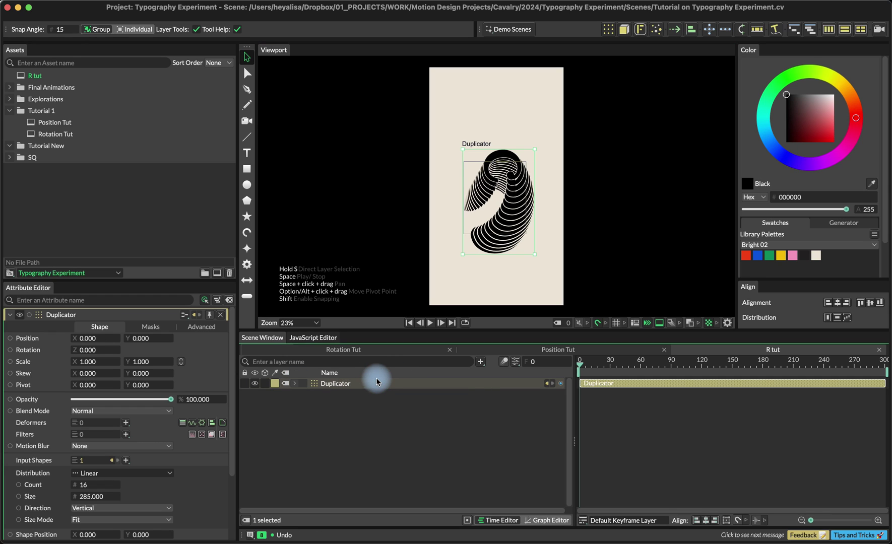
Step: Add Duplicator 2 as a Grid of 2 columns by 4 rows, sized 420 by 1100
click(608, 29)
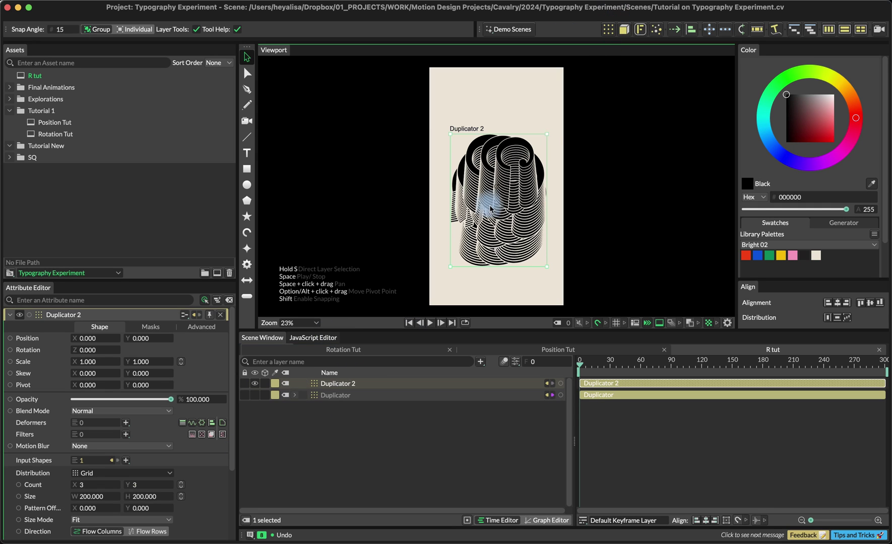
click(98, 474)
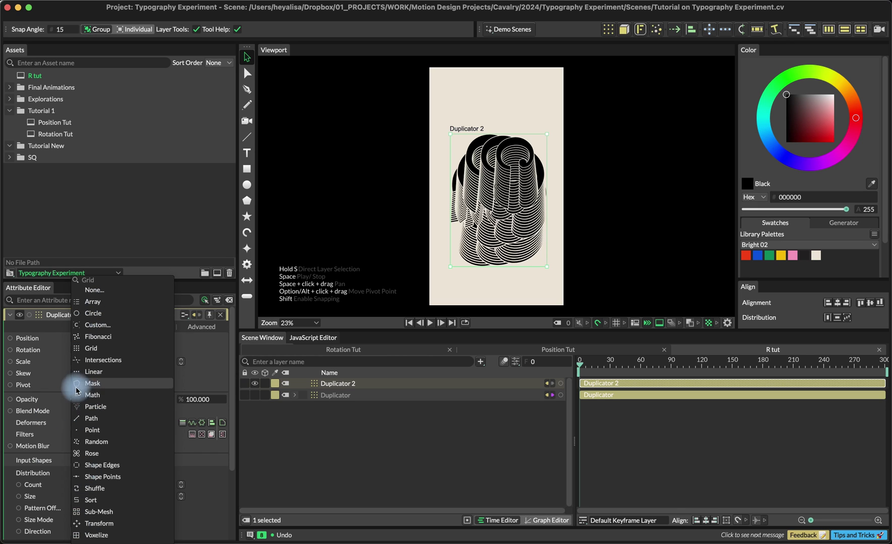
click(43, 484)
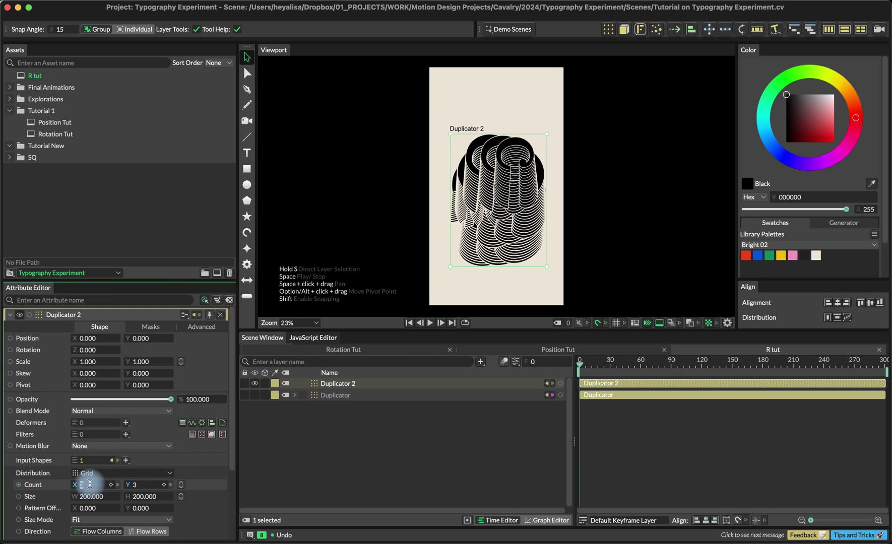
text(2)
click(151, 490)
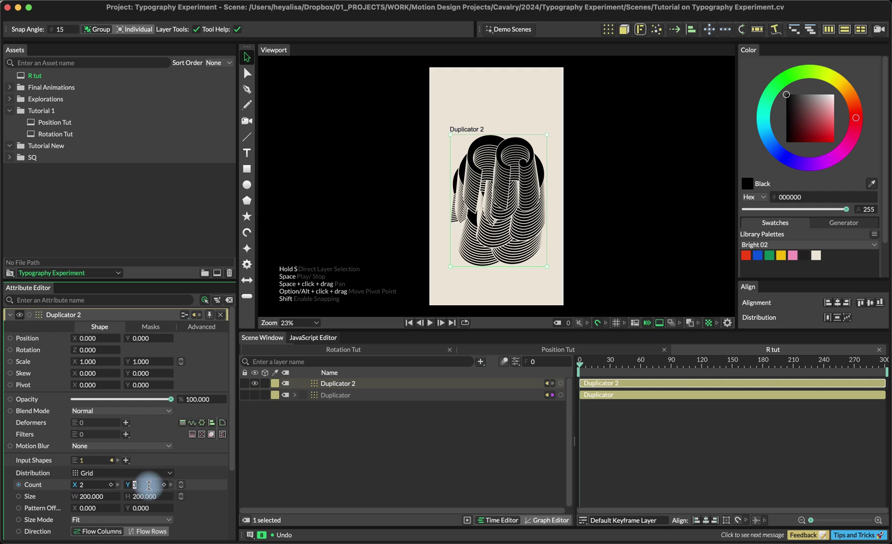
click(151, 490)
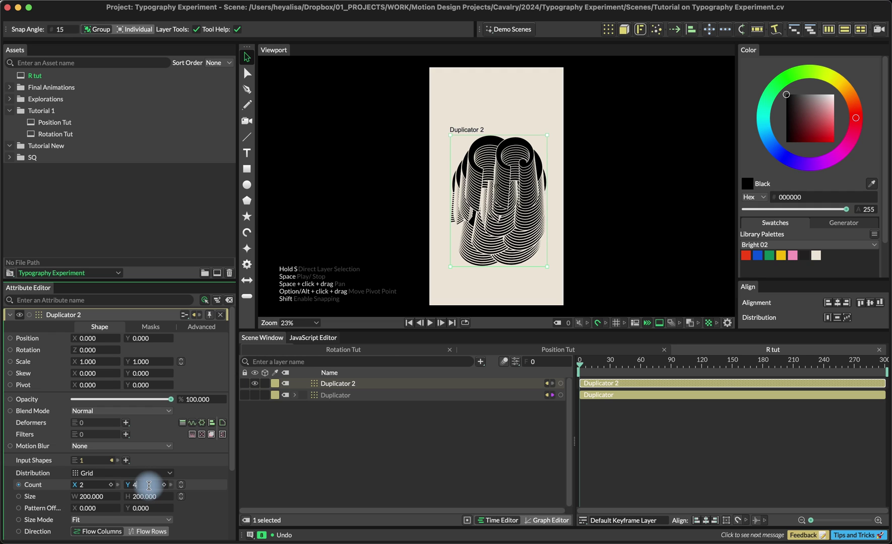
click(96, 494)
text(420)
key(Return)
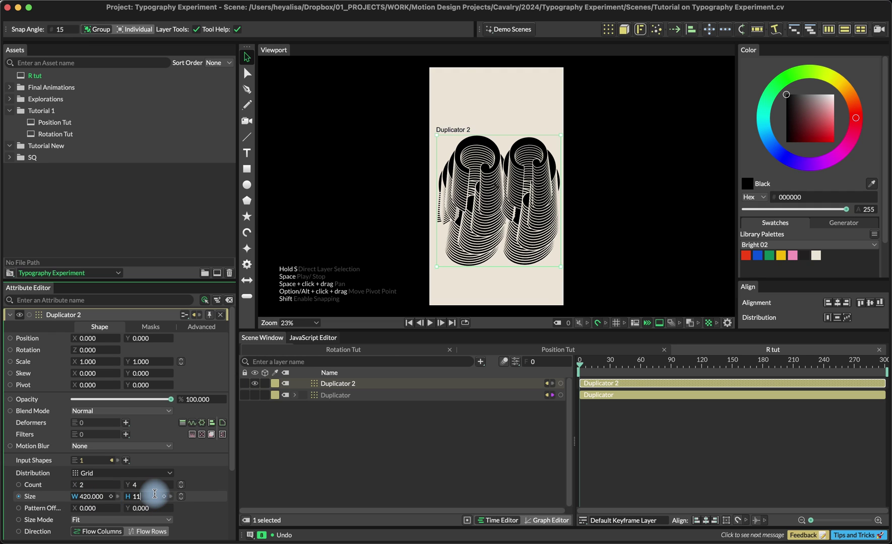
key(Return)
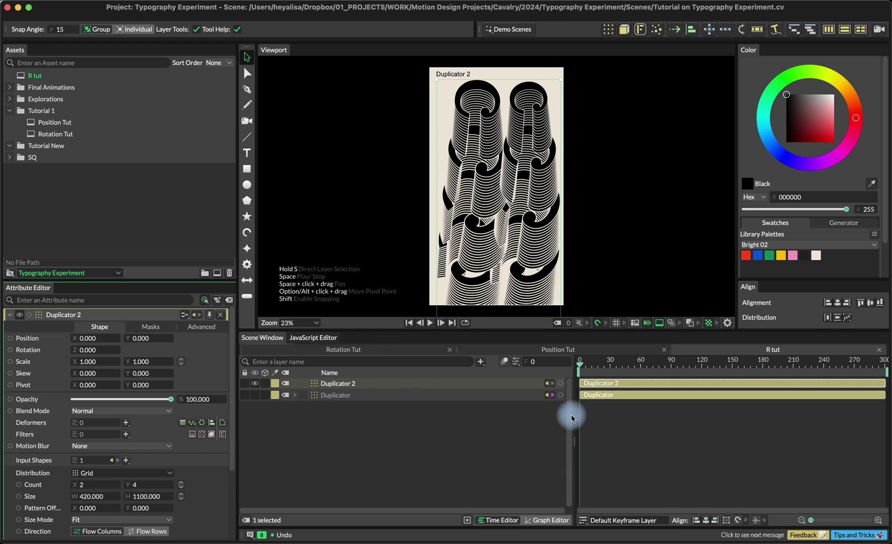
Step: Expand the Duplicator and its Group to show Text Shape, Stagger, Oscillator and String Array, then select the Duplicator
click(585, 372)
drag(653, 364, 593, 365)
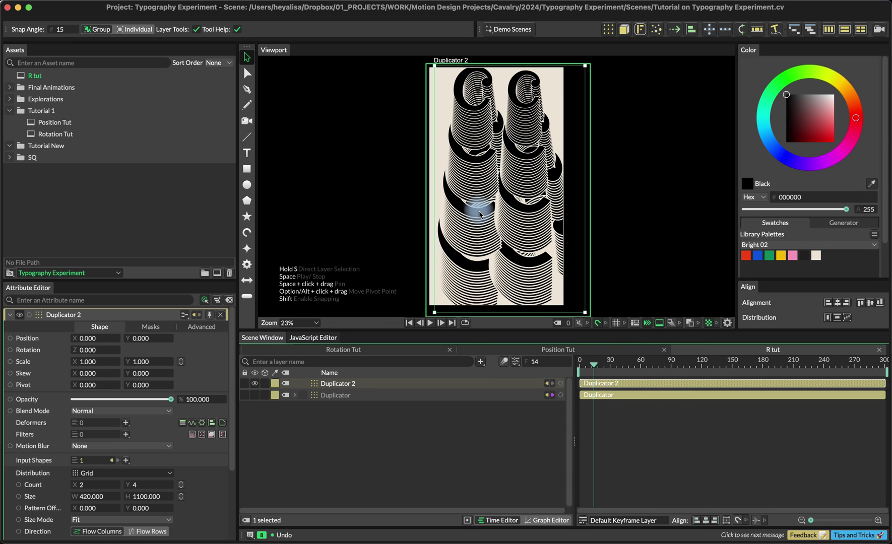
click(296, 396)
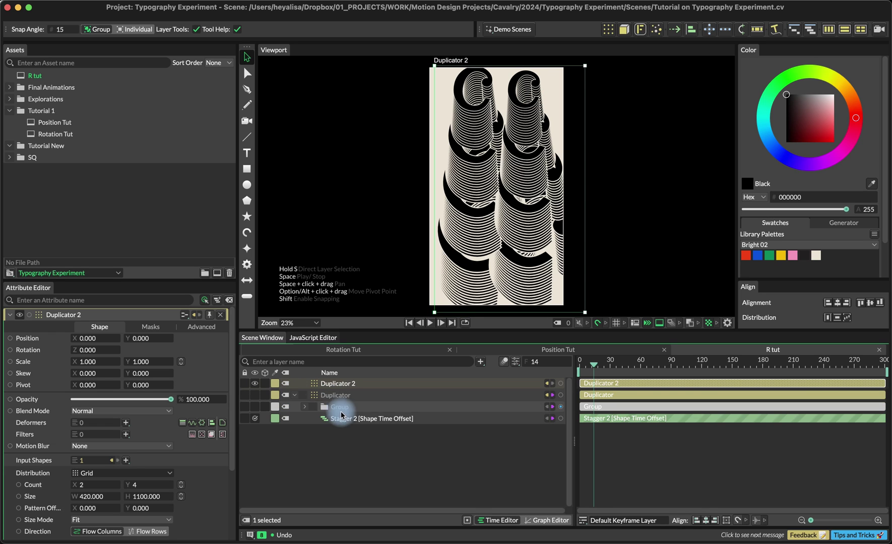
click(305, 408)
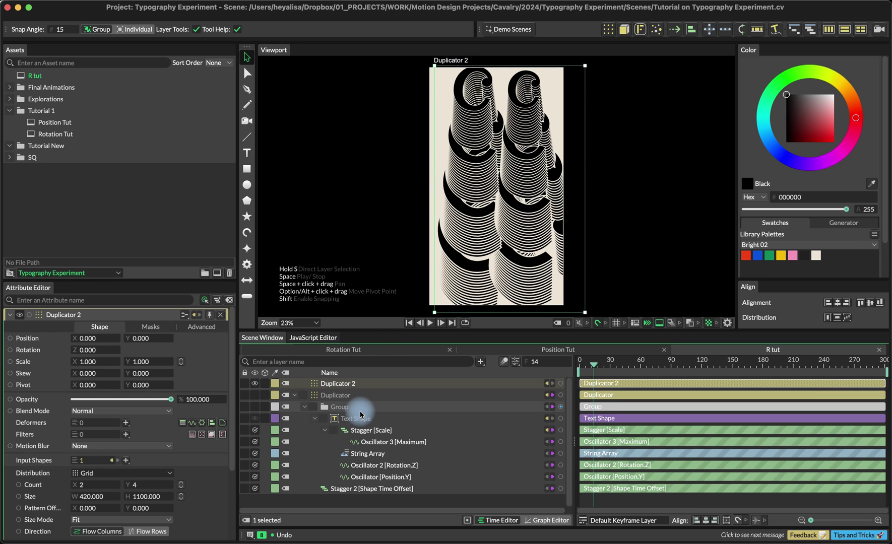
click(354, 394)
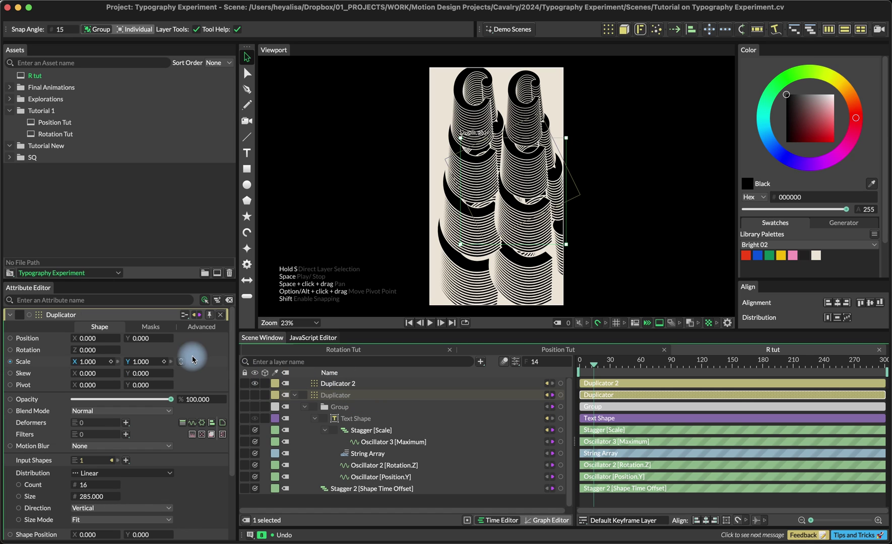
Step: Uncheck Use Index Context in the inner Duplicator's Advanced attributes, preview, then select Duplicator 2
click(201, 325)
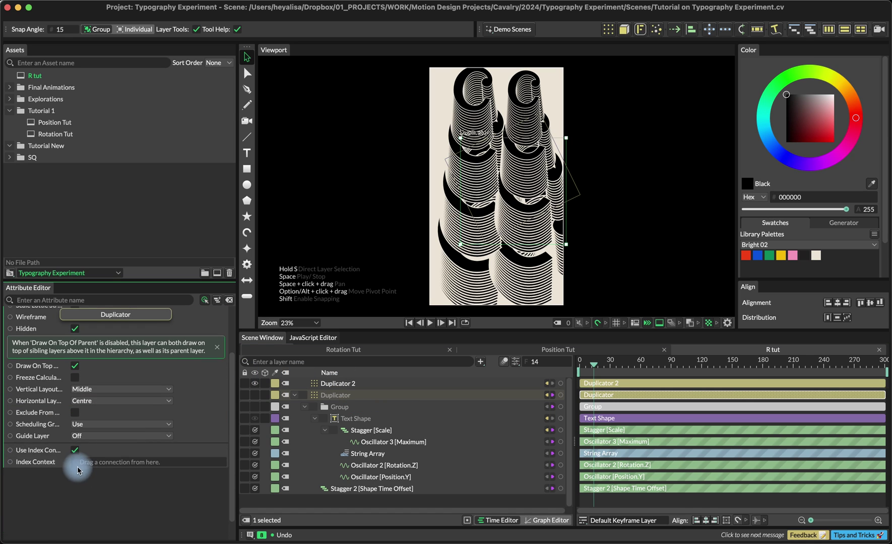
click(74, 450)
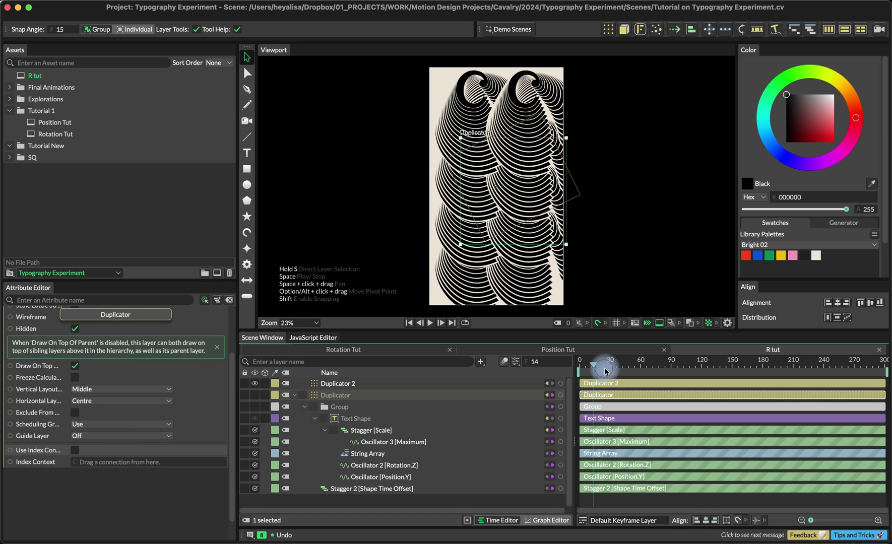
drag(620, 371, 722, 364)
click(339, 396)
click(353, 383)
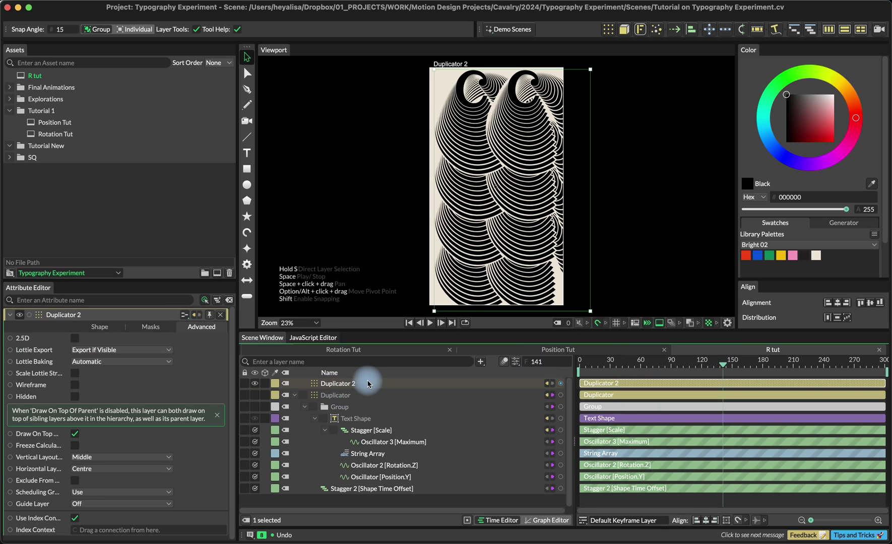
drag(737, 361, 639, 356)
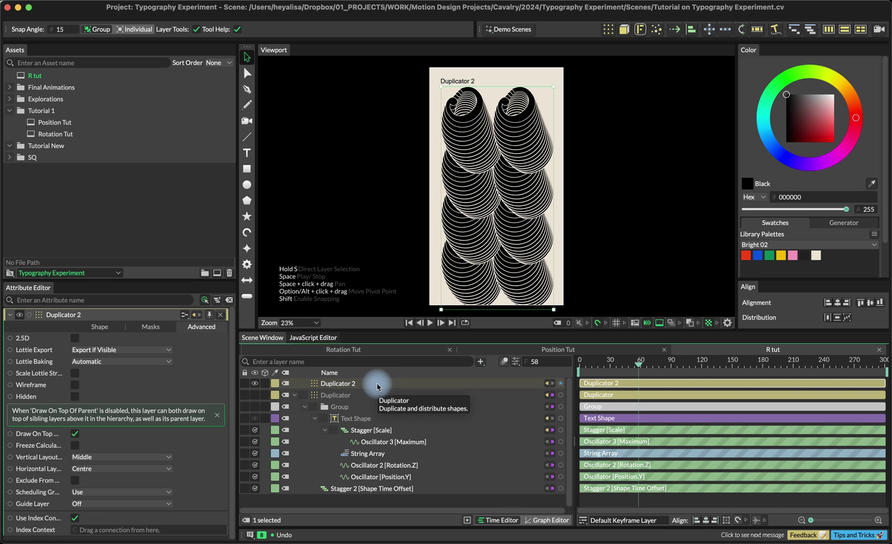
Step: Try wiring Duplicator 2's index context into the String Array Index, then undo it
click(370, 459)
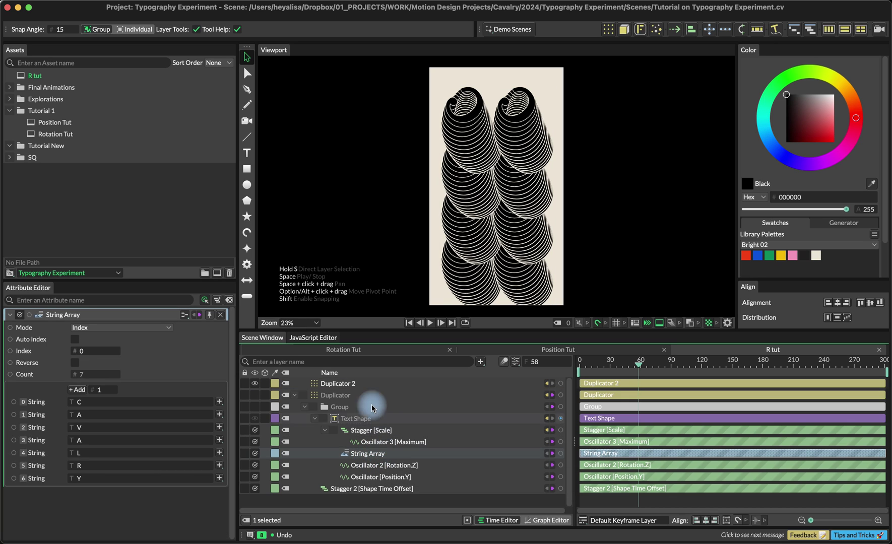
click(354, 384)
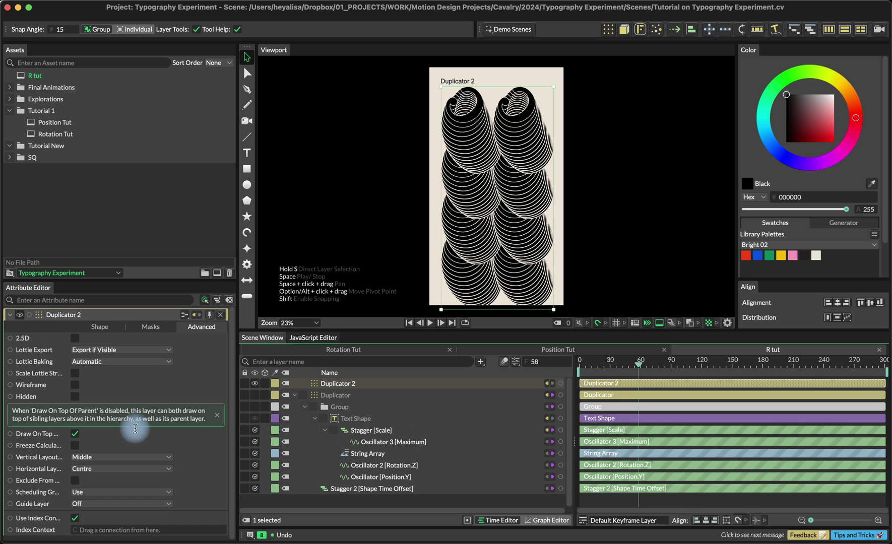
drag(11, 533, 366, 454)
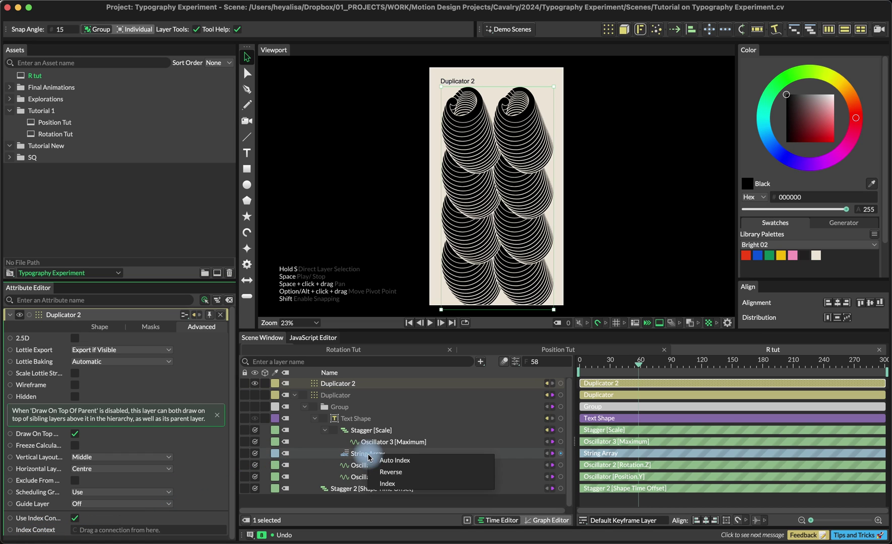
click(418, 483)
drag(657, 362, 686, 368)
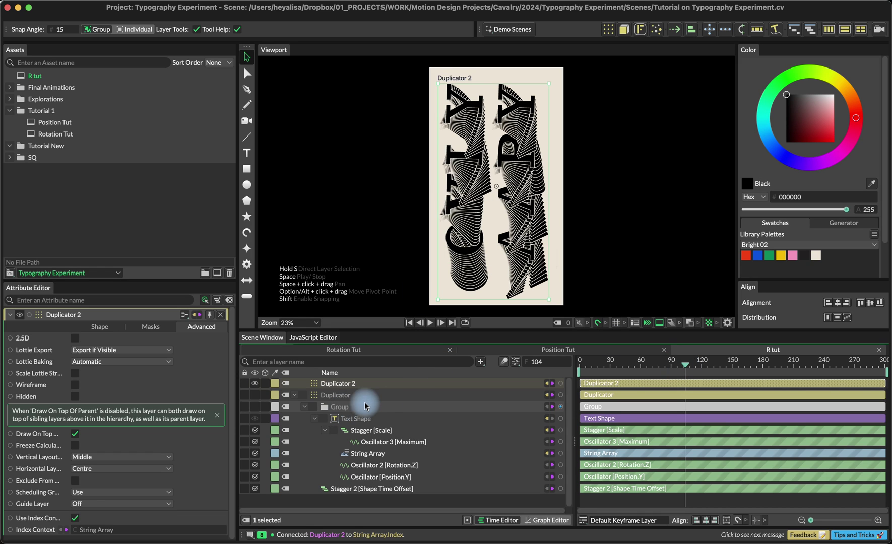
key(super+z)
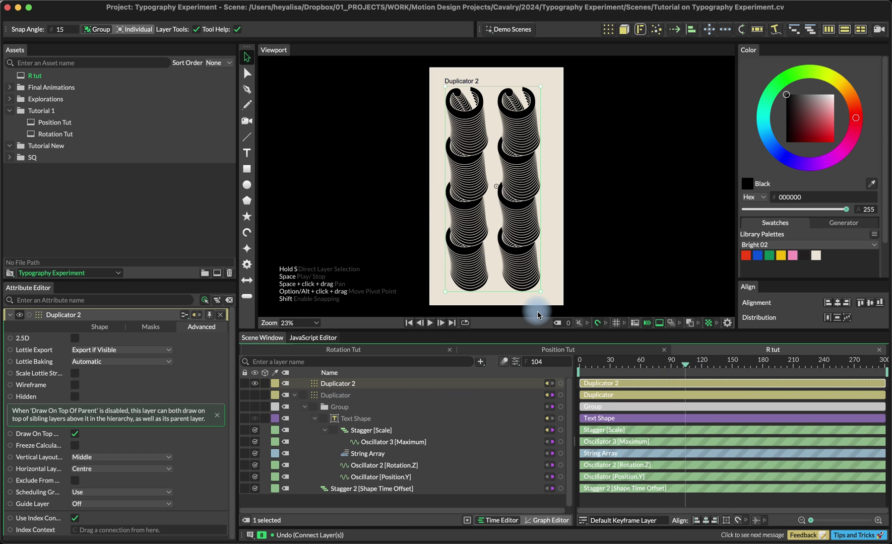
Step: Add a Context Index layer and connect it to the String Array's Index
key(Tab)
text(conte)
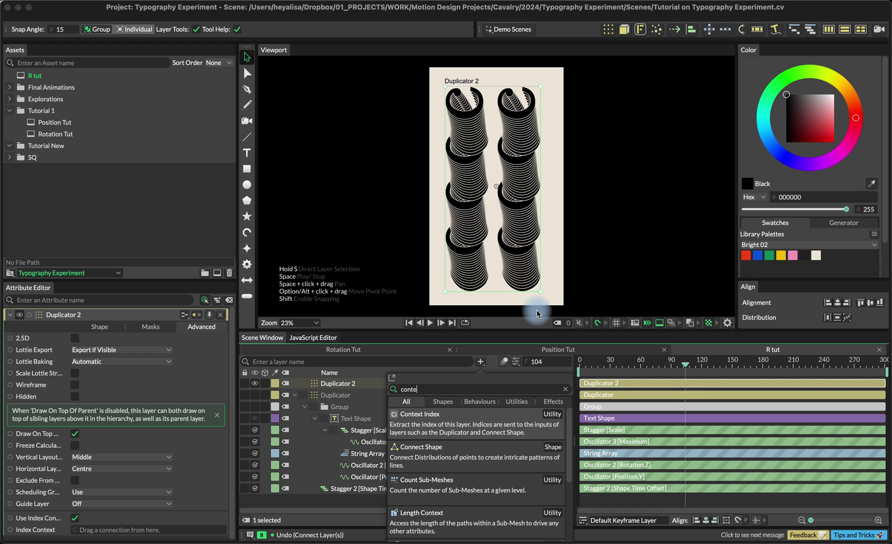
click(477, 424)
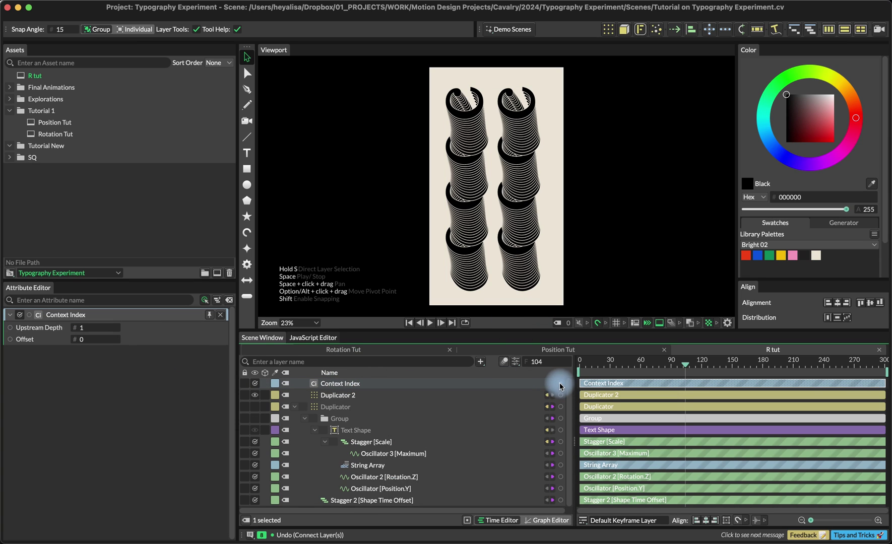
drag(561, 383, 370, 466)
click(399, 479)
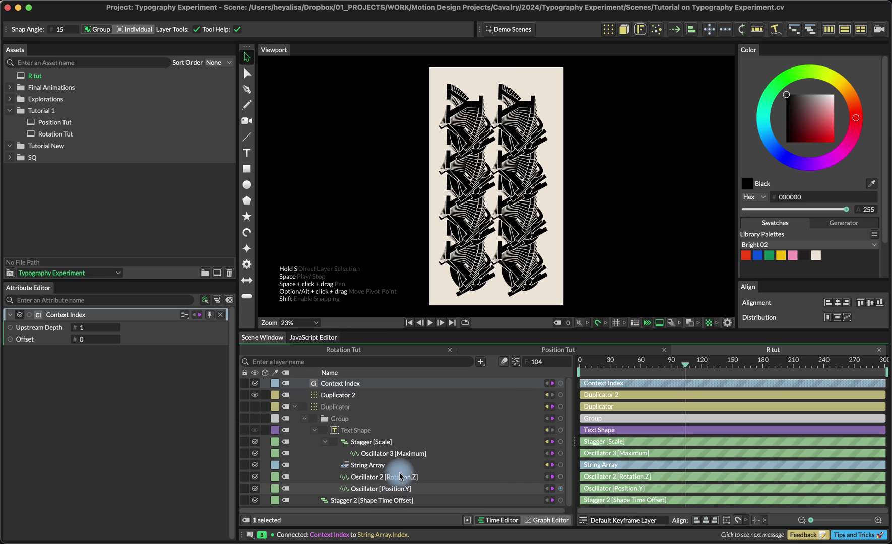
Step: Set the Context Index Upstream Depth to 2 and preview frames 31 to 50
click(88, 327)
text(2)
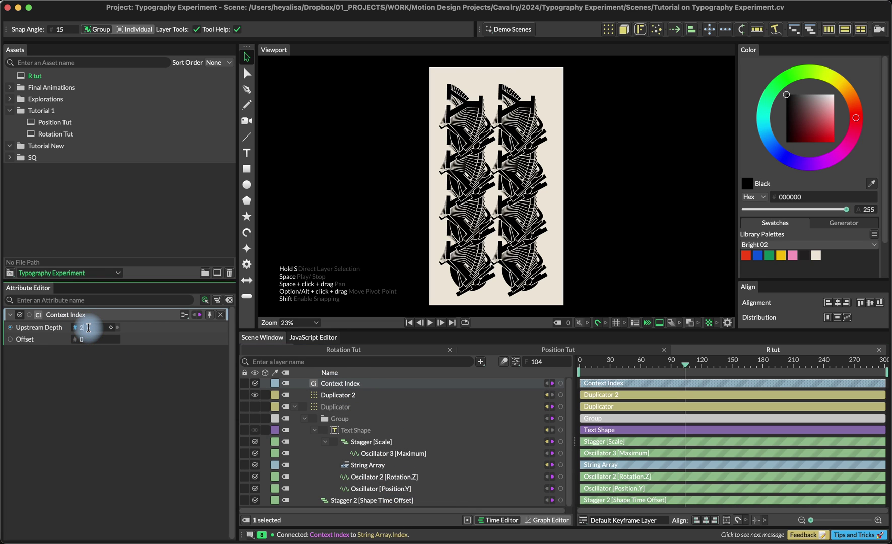
key(Return)
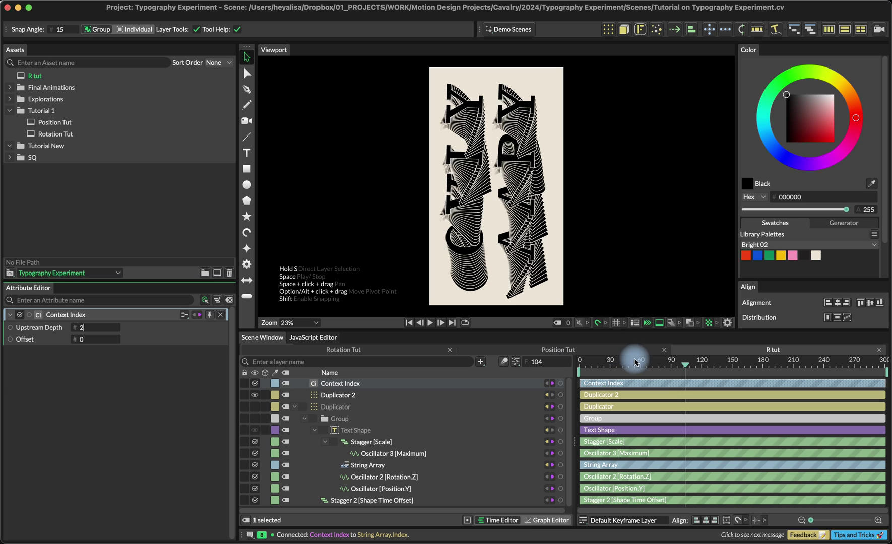
click(613, 360)
drag(614, 361, 630, 361)
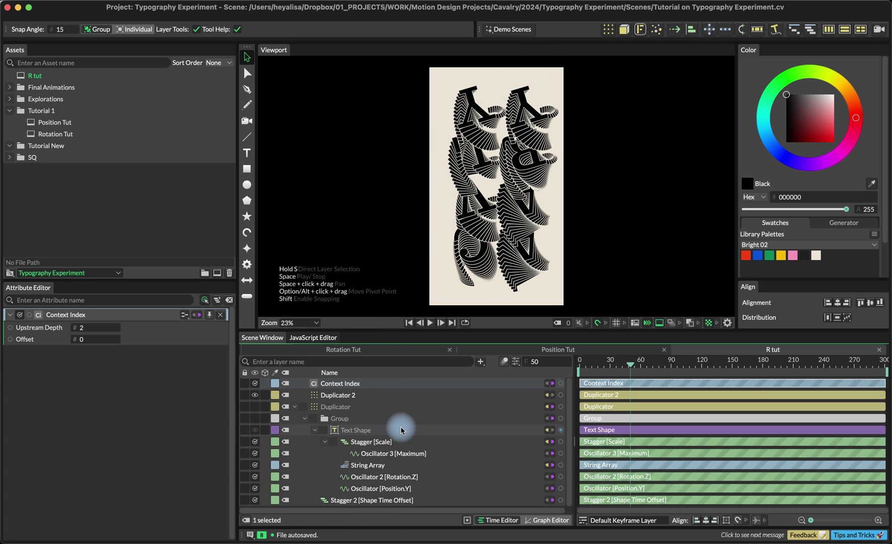
click(356, 396)
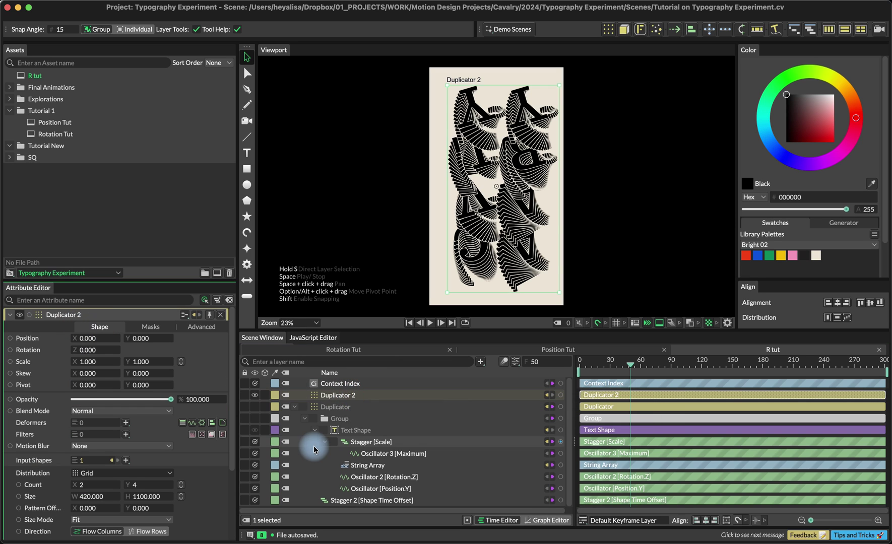
Step: Set Duplicator 2's distribution to Sort with Vertical mode and go to frame 29
drag(337, 425, 177, 457)
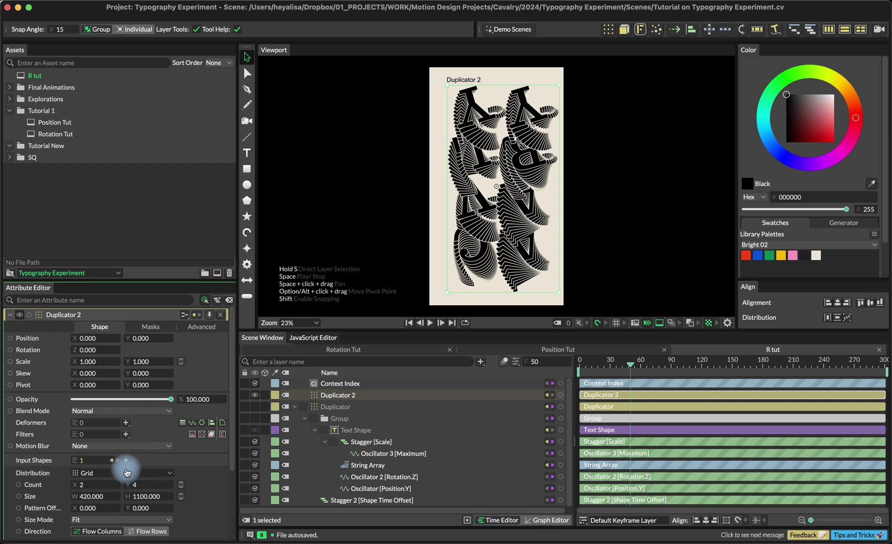
scroll(202, 448, down, 2)
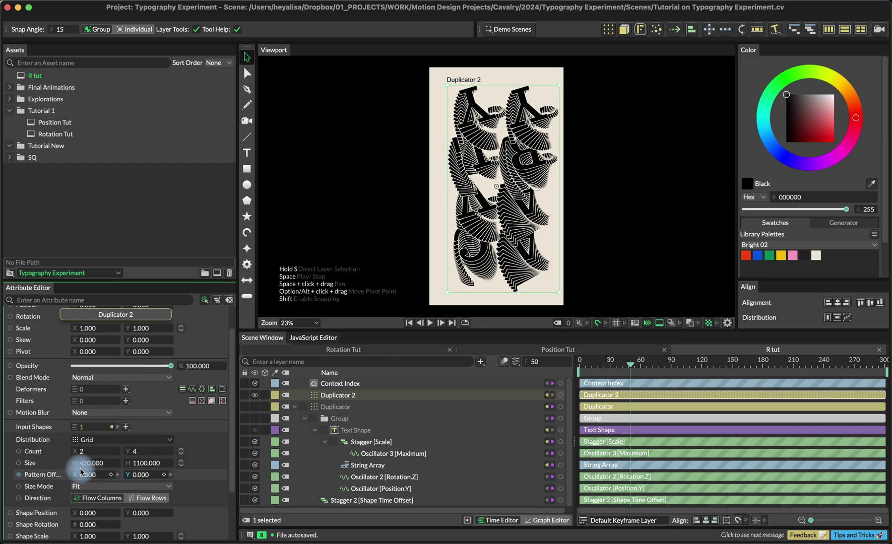
click(98, 442)
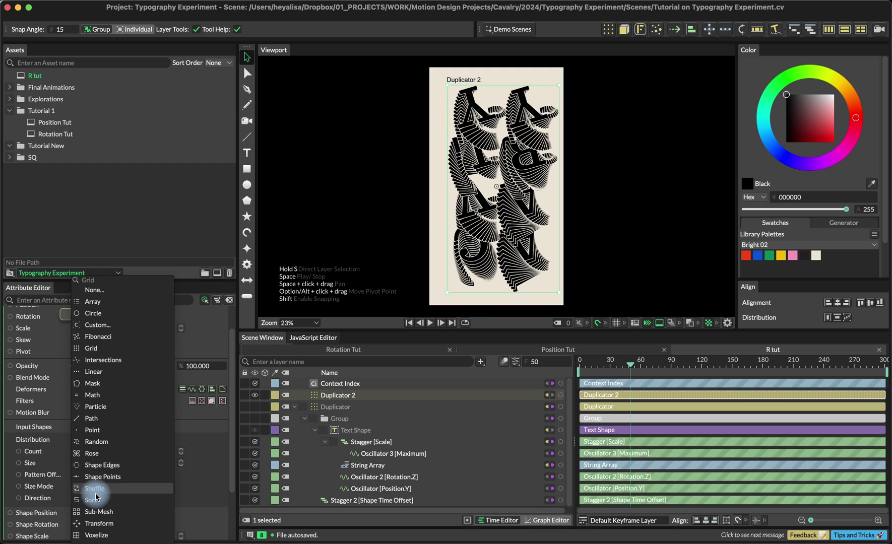
click(50, 452)
scroll(50, 452, down, 3)
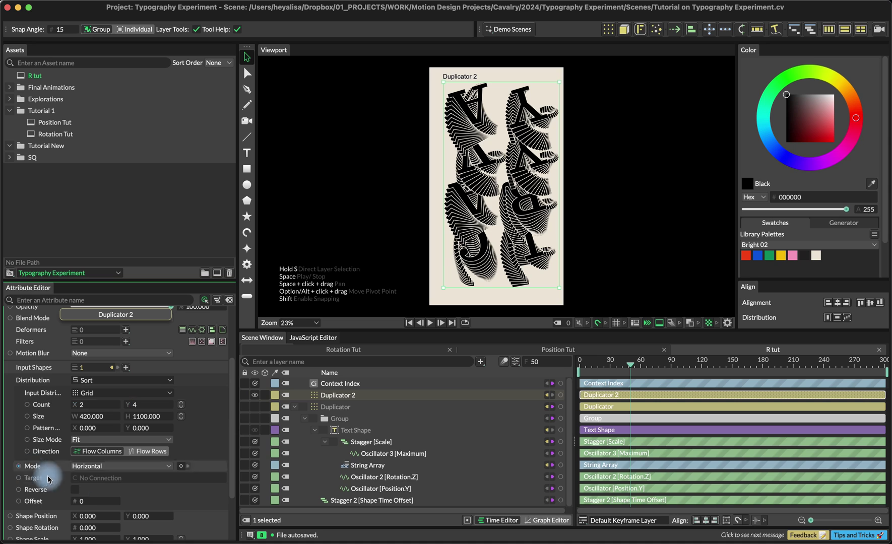
click(121, 466)
click(101, 478)
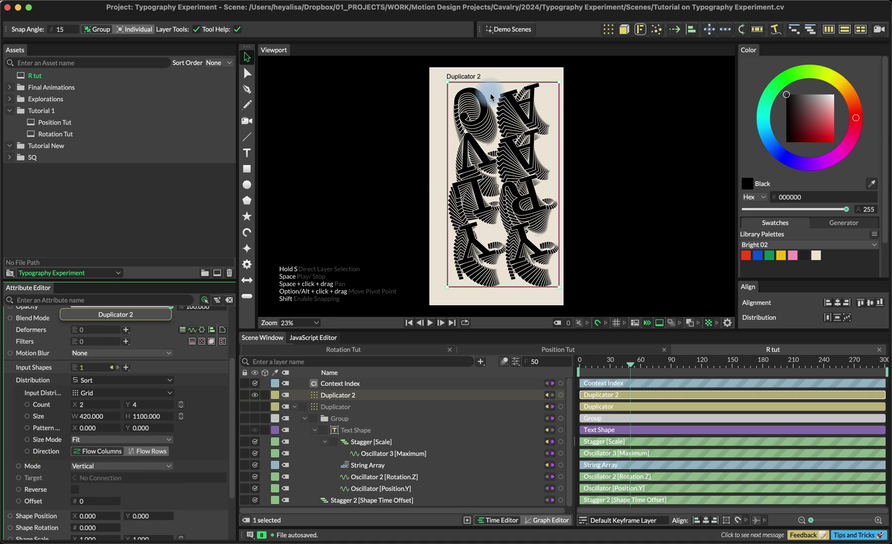
click(609, 361)
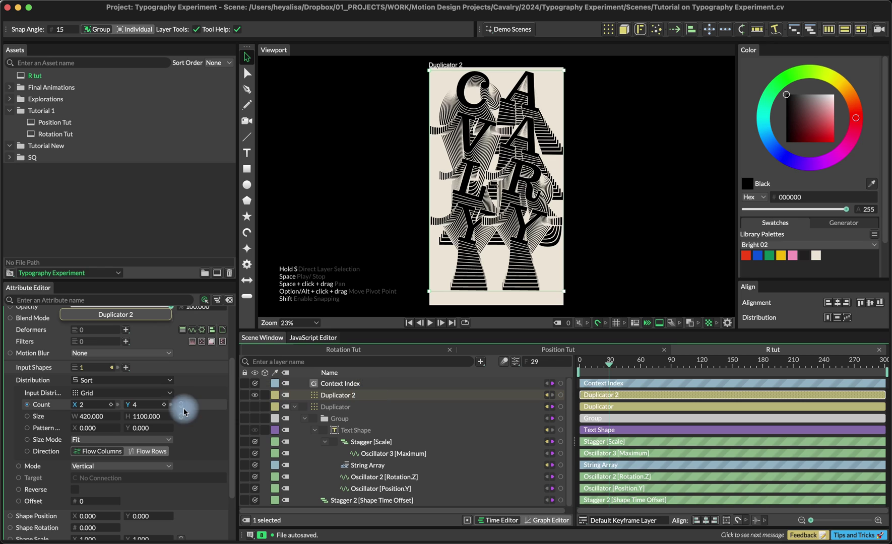
scroll(104, 466, down, 5)
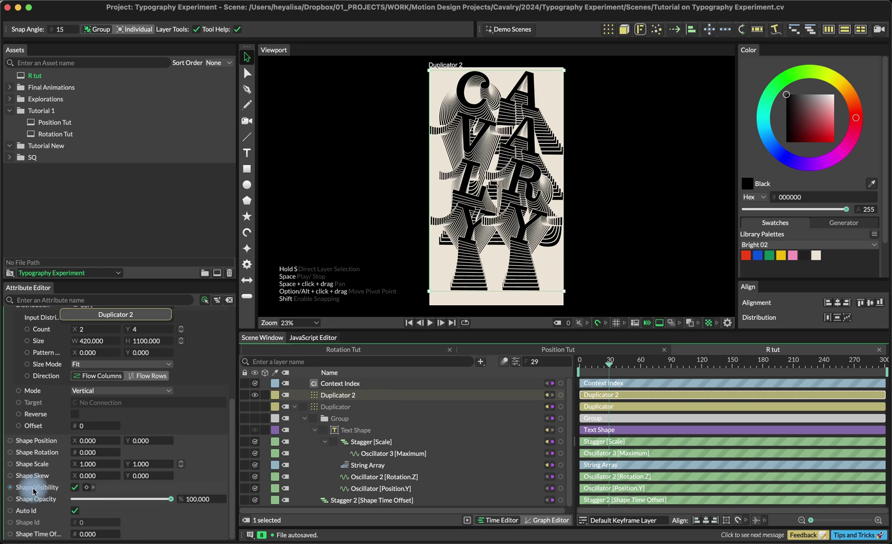
Step: Add a Visibility Sequence to Duplicator 2's Shape Visibility and check copy indices via debug info
right_click(33, 487)
mouse_move(99, 386)
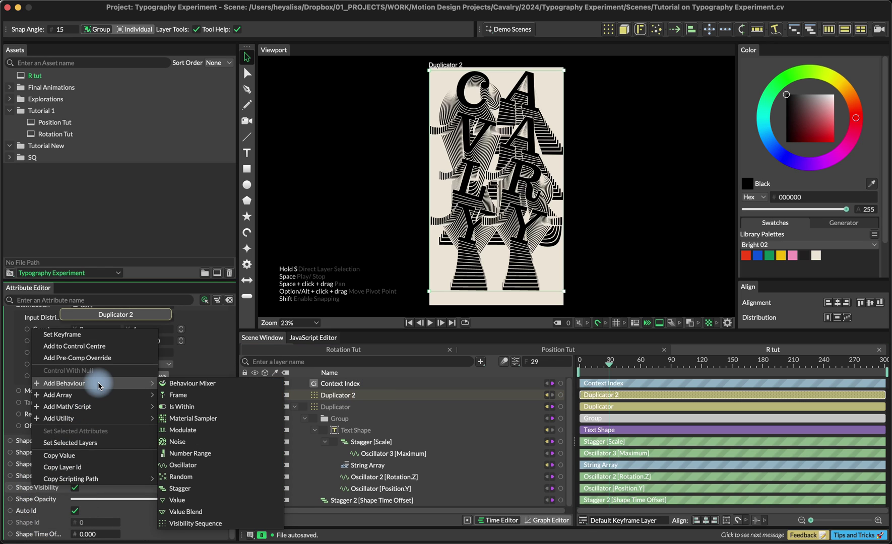
click(194, 523)
drag(340, 395, 349, 407)
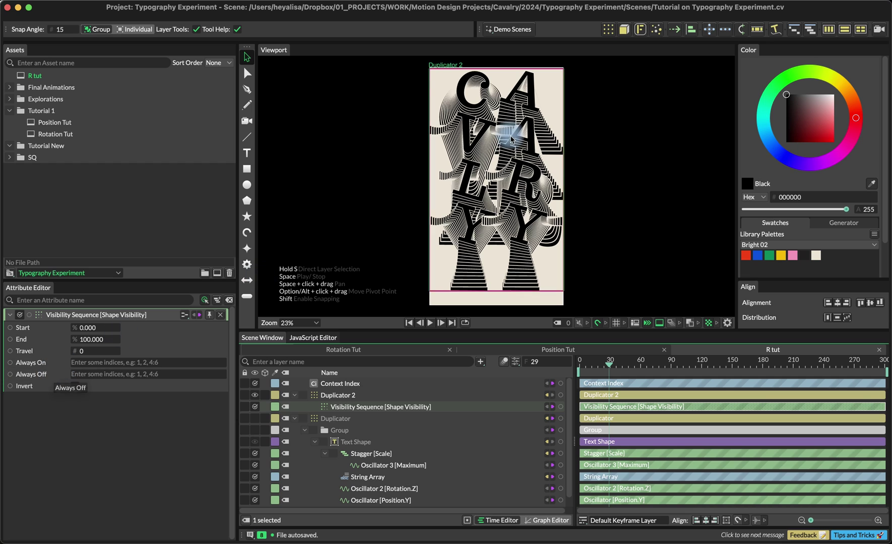
click(343, 396)
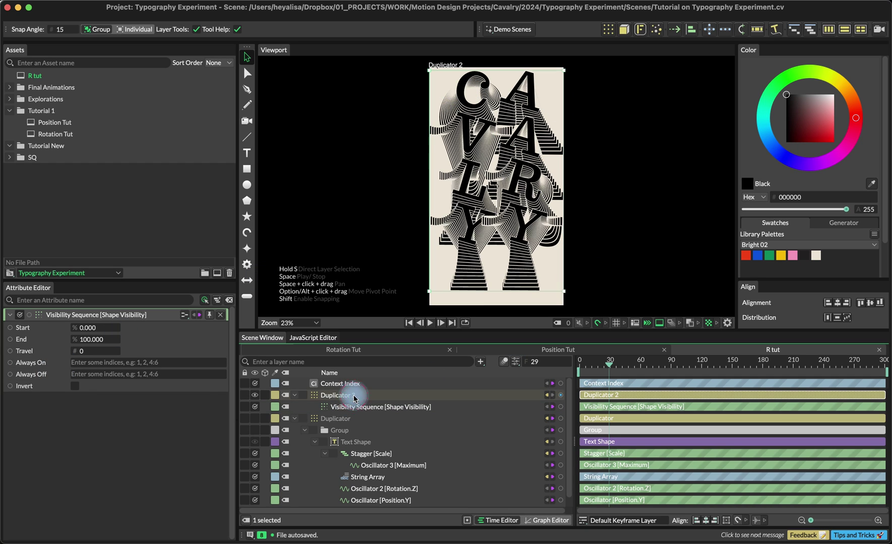
click(727, 323)
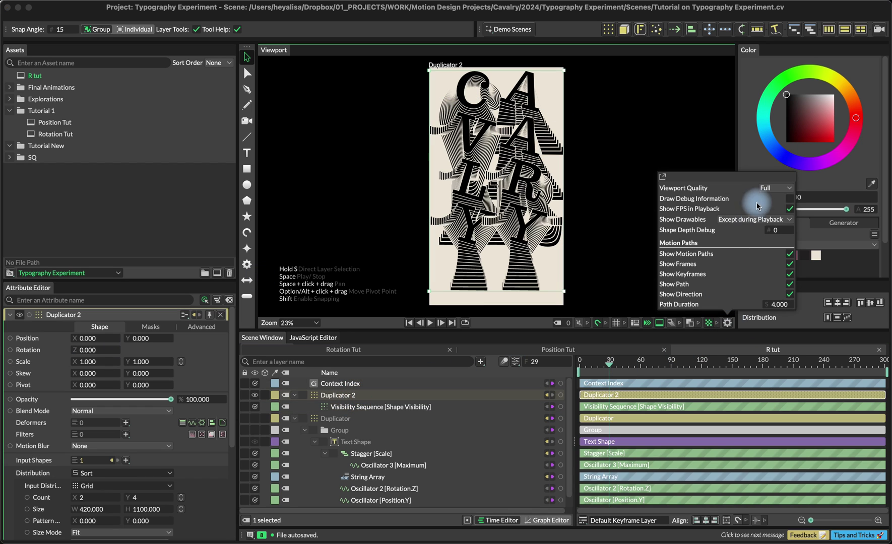
click(789, 200)
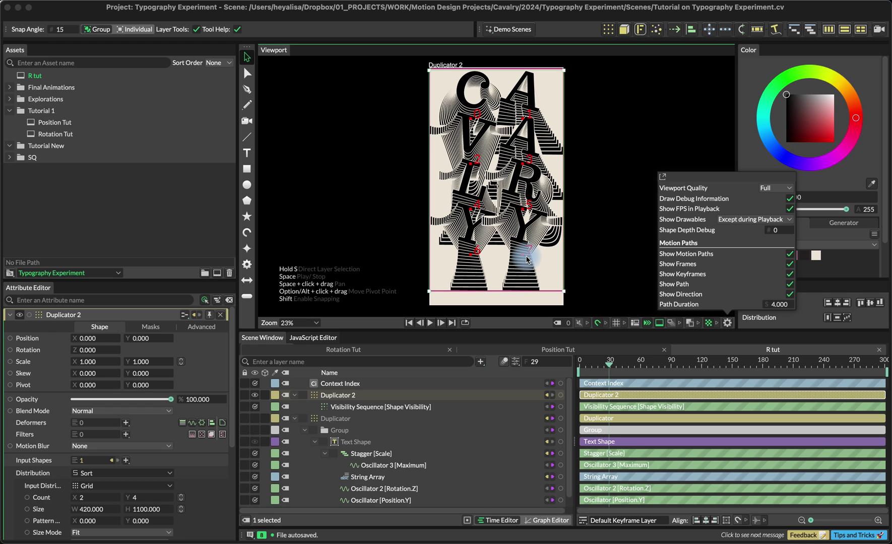
click(789, 198)
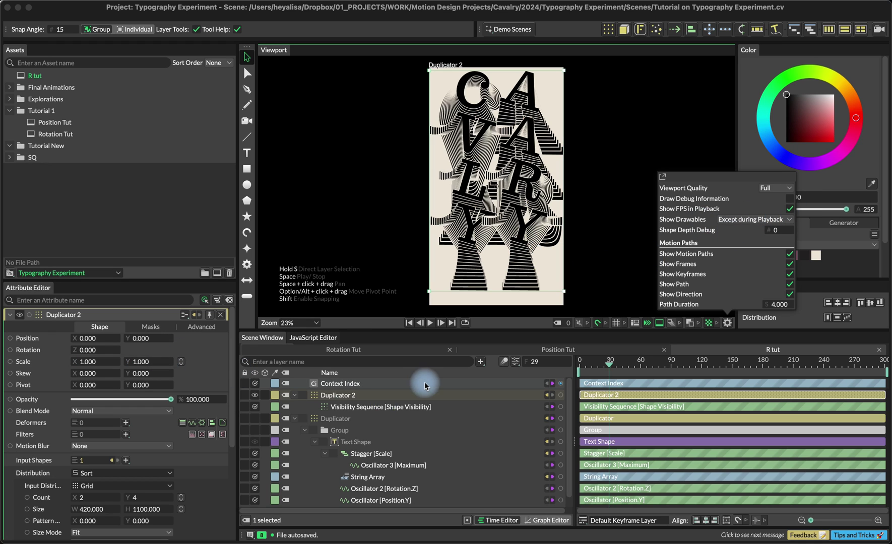
Step: Set the Visibility Sequence's Always Off index to 7 and preview the result
click(380, 410)
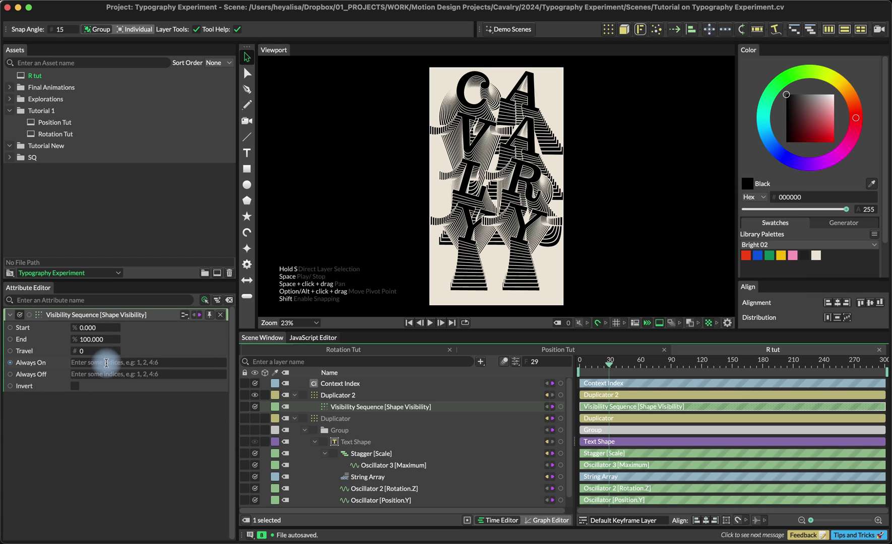
click(124, 372)
text(7)
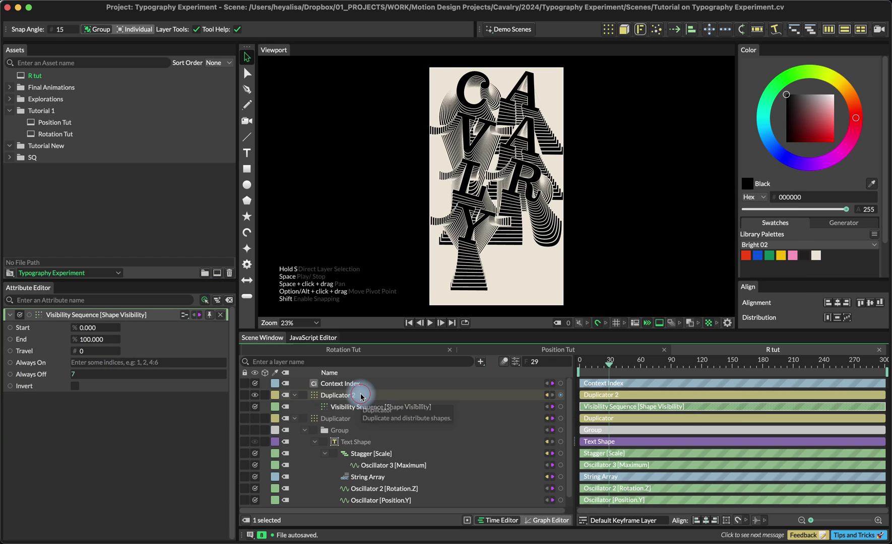
click(573, 400)
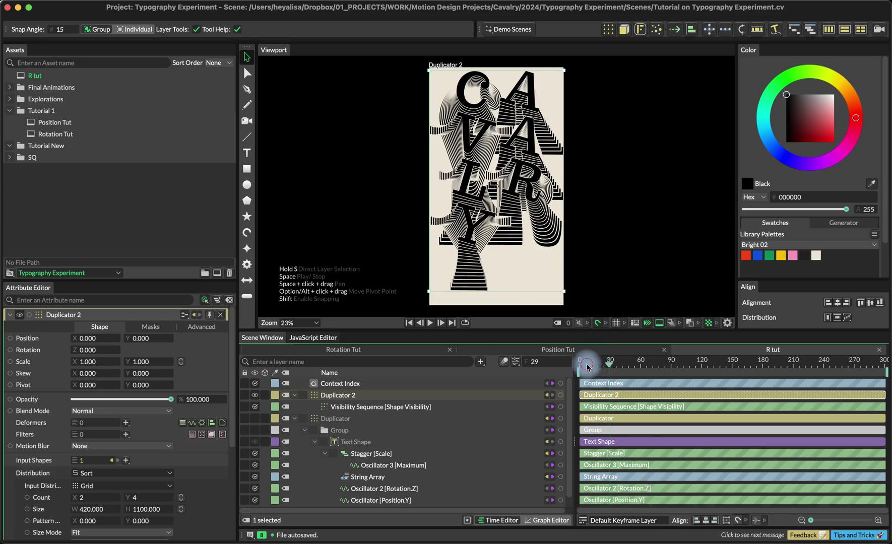
drag(586, 367, 645, 359)
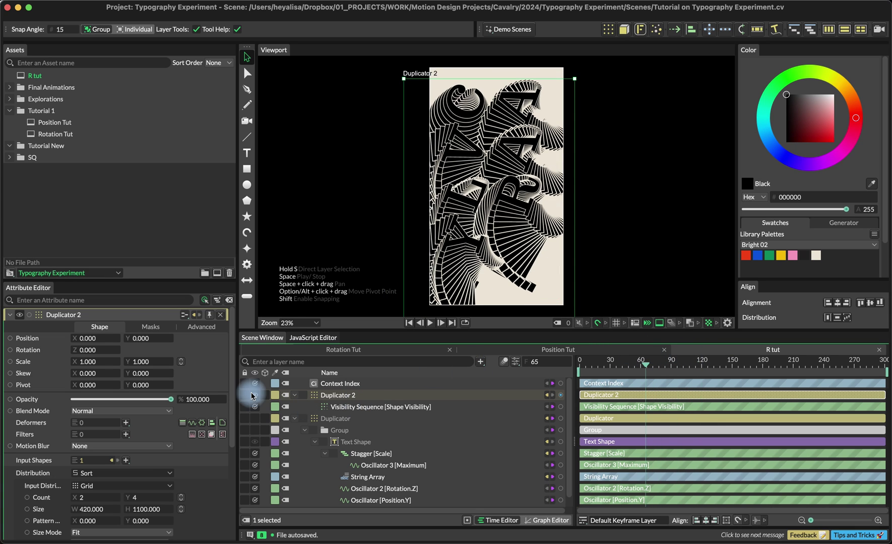
Step: Add a Stagger behaviour to Duplicator 2's Shape Time Offset
scroll(48, 467, down, 10)
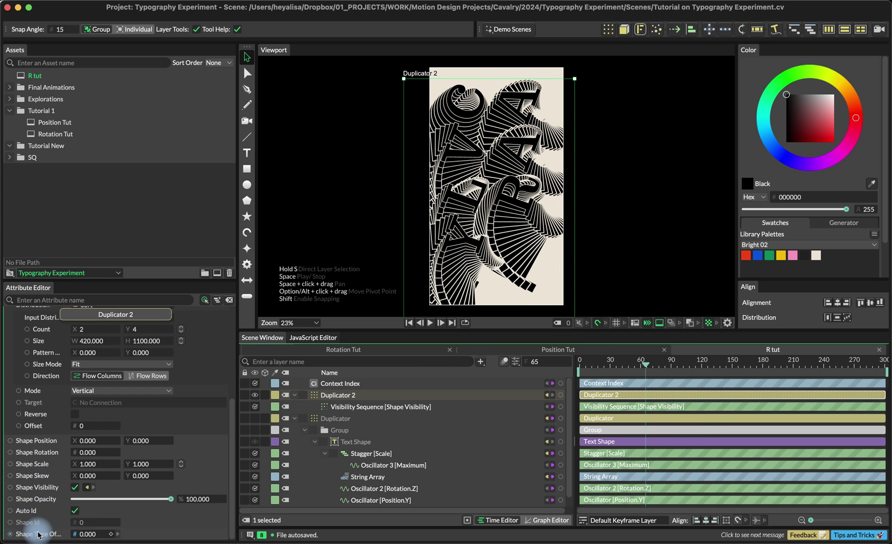
right_click(39, 534)
mouse_move(101, 430)
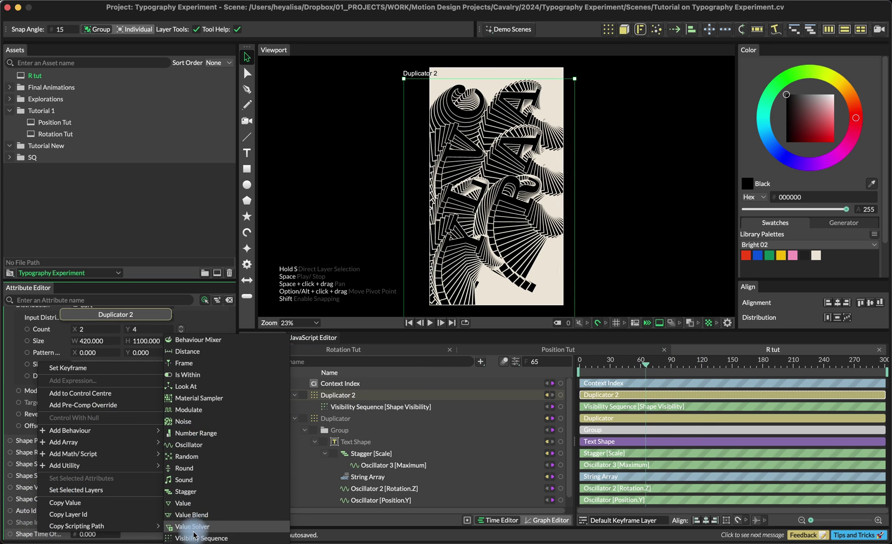
click(185, 491)
drag(365, 395, 351, 403)
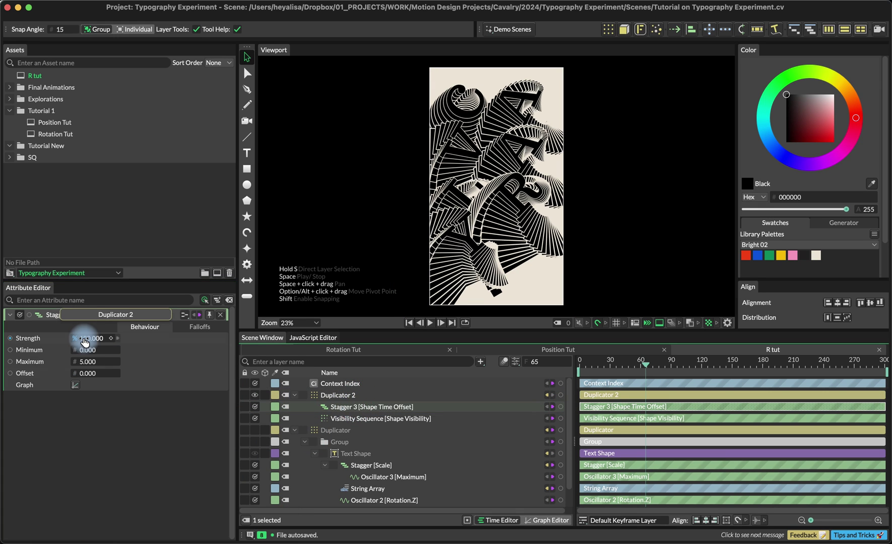
Step: Set the Stagger's minimum to 1 and maximum to 10, then preview an earlier frame
click(93, 348)
text(1)
click(95, 360)
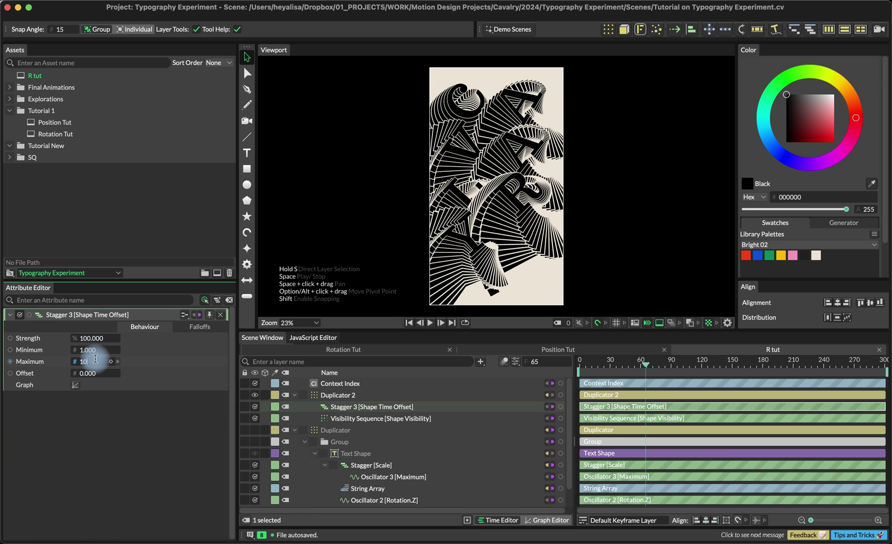
text(10)
key(Return)
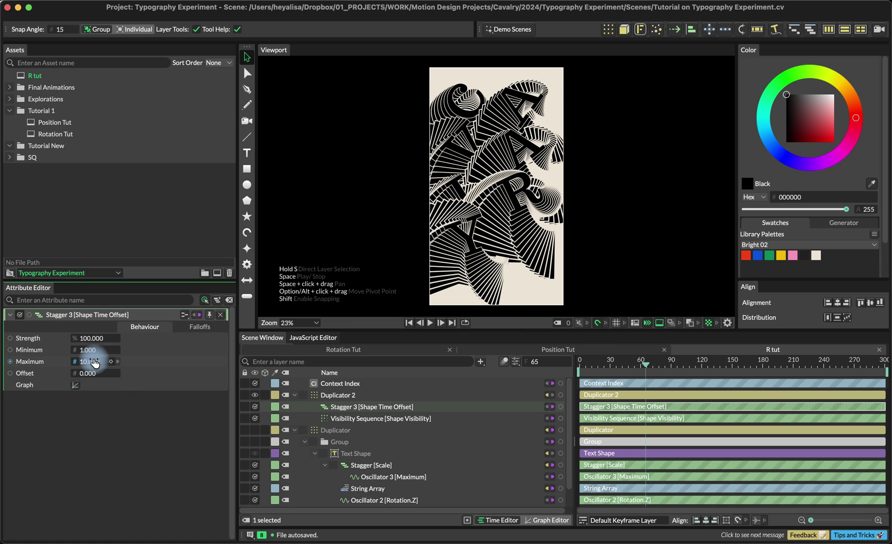
drag(94, 360, 99, 361)
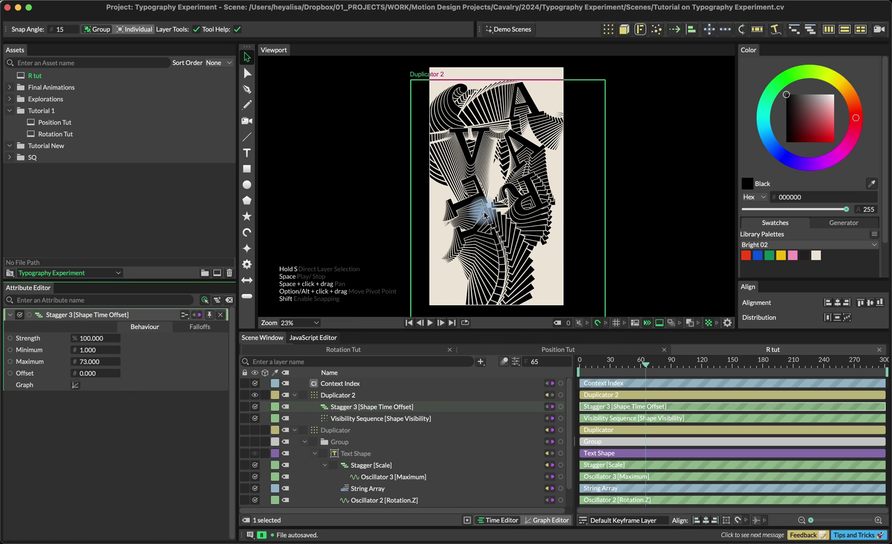
key(super+z)
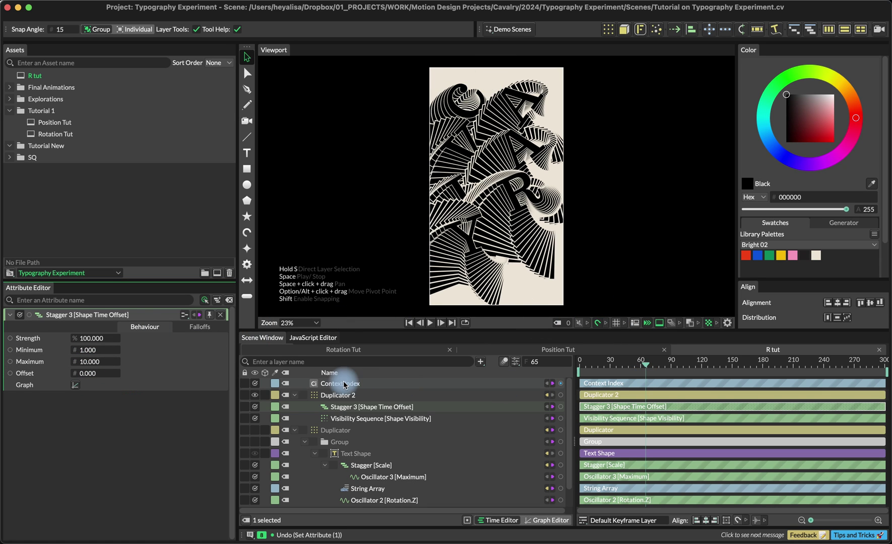
mouse_move(607, 359)
mouse_down()
mouse_move(591, 364)
mouse_move(601, 364)
mouse_up()
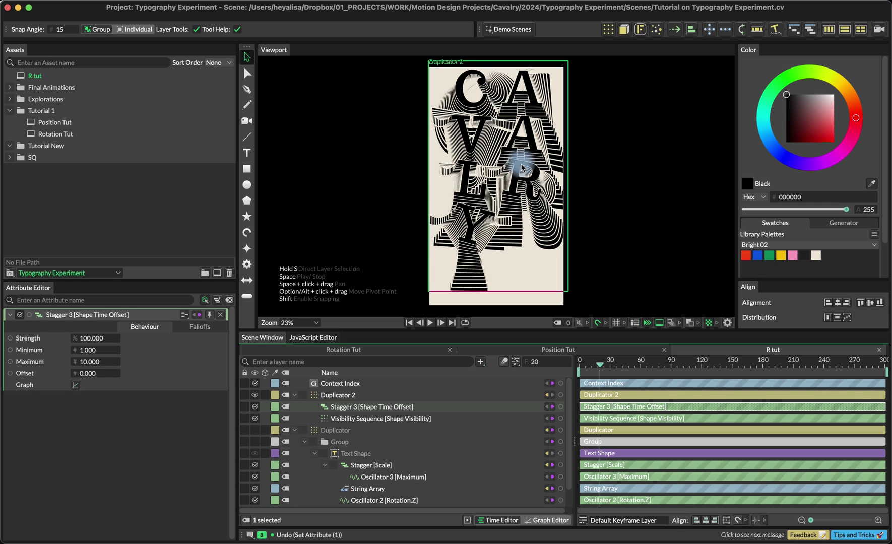
click(371, 393)
Step: Add a Value Array driving Duplicator 2's Shape Position X with seven entries
scroll(20, 468, down, 5)
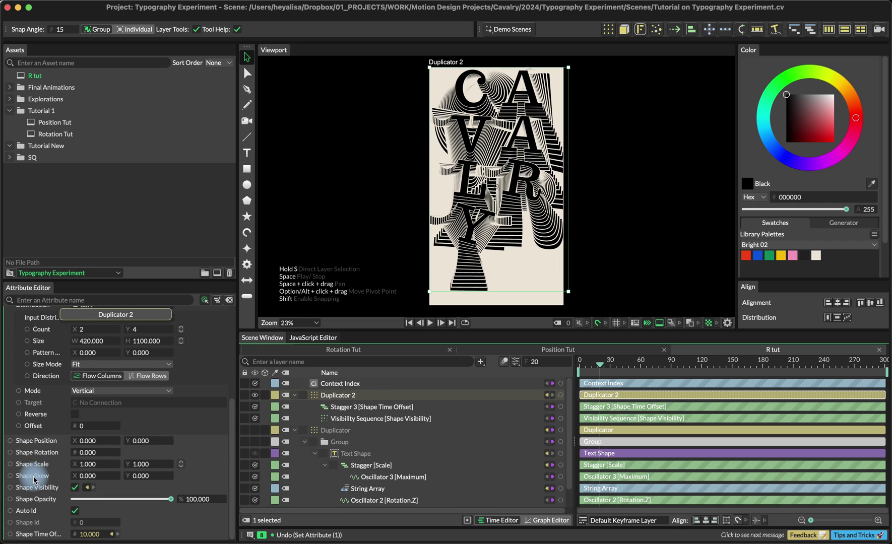
right_click(45, 443)
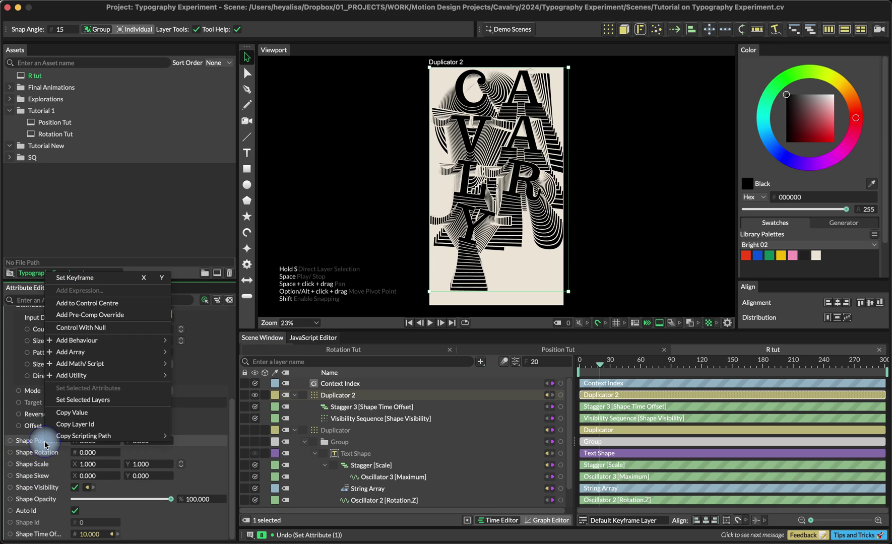
mouse_move(117, 342)
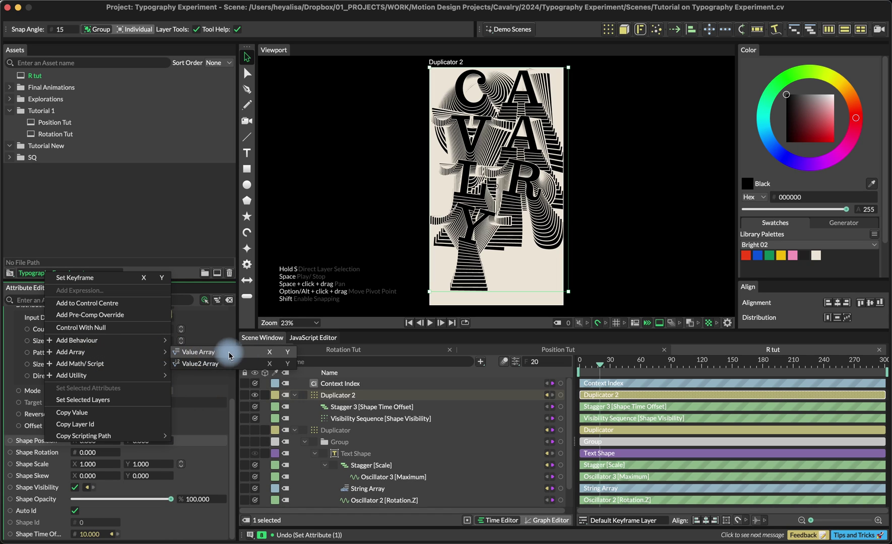
click(270, 353)
mouse_move(357, 394)
mouse_down()
mouse_move(339, 404)
mouse_move(353, 408)
mouse_up()
click(352, 407)
click(80, 389)
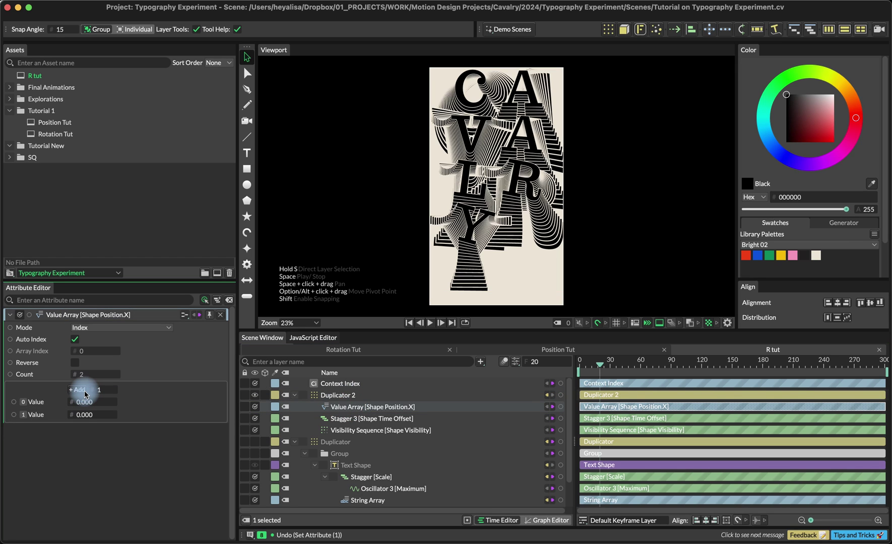
click(81, 390)
double_click(83, 391)
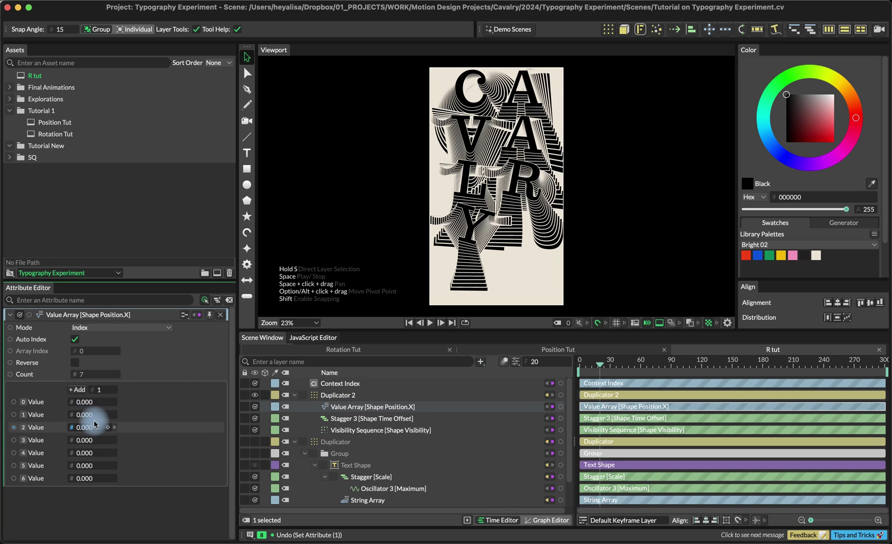
Step: Set the seven X offsets to -11, 16, -23, -100, 33, -22 and 144
drag(92, 402, 87, 429)
drag(88, 438, 86, 453)
click(87, 456)
drag(85, 466, 81, 478)
click(79, 476)
drag(87, 440, 86, 439)
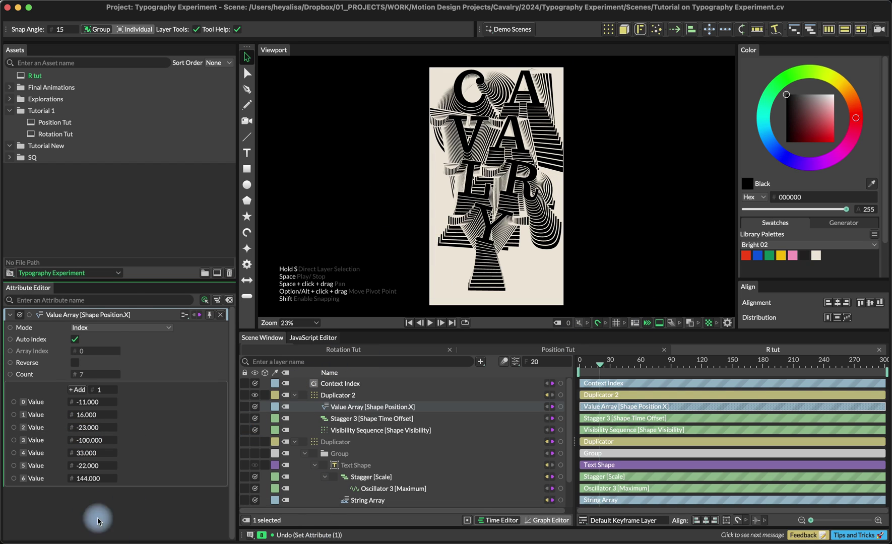
click(352, 395)
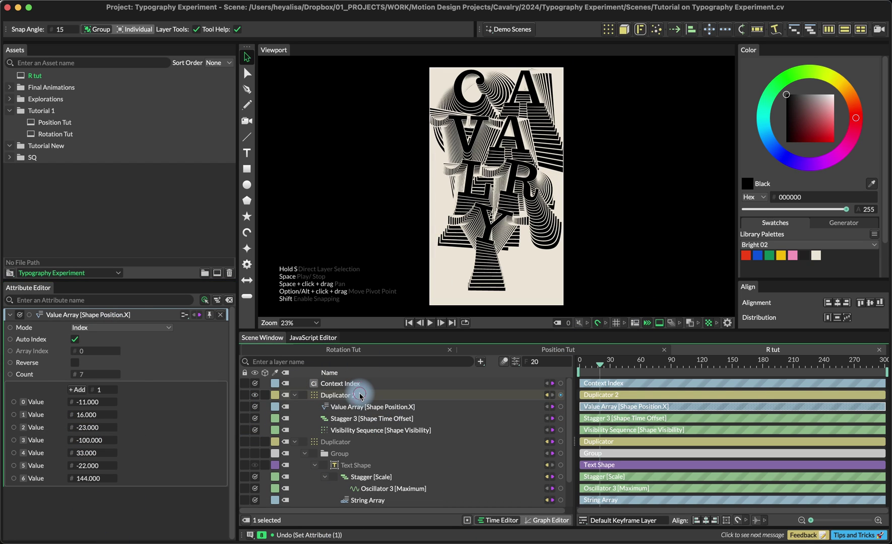
Step: Shrink the Duplicator 2 letter stack to 0.906 scale and nudge it slightly left
click(568, 67)
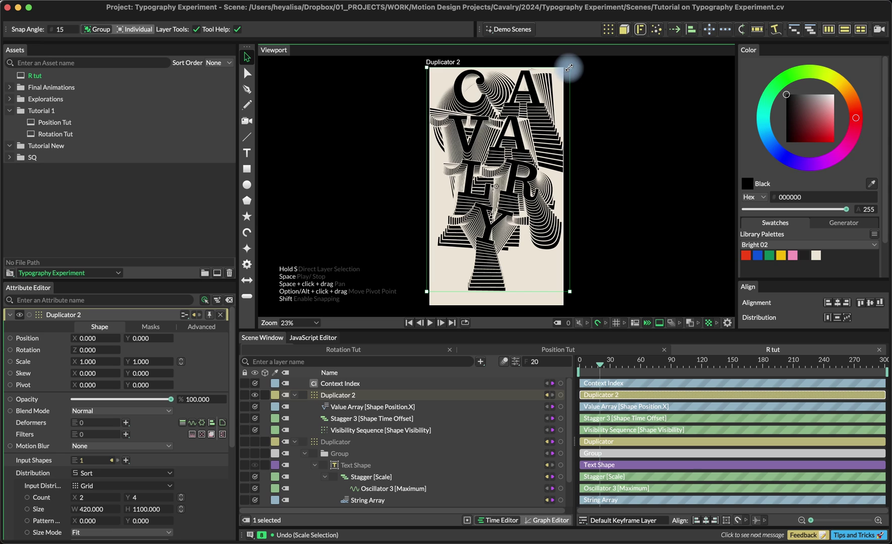
drag(569, 67, 558, 78)
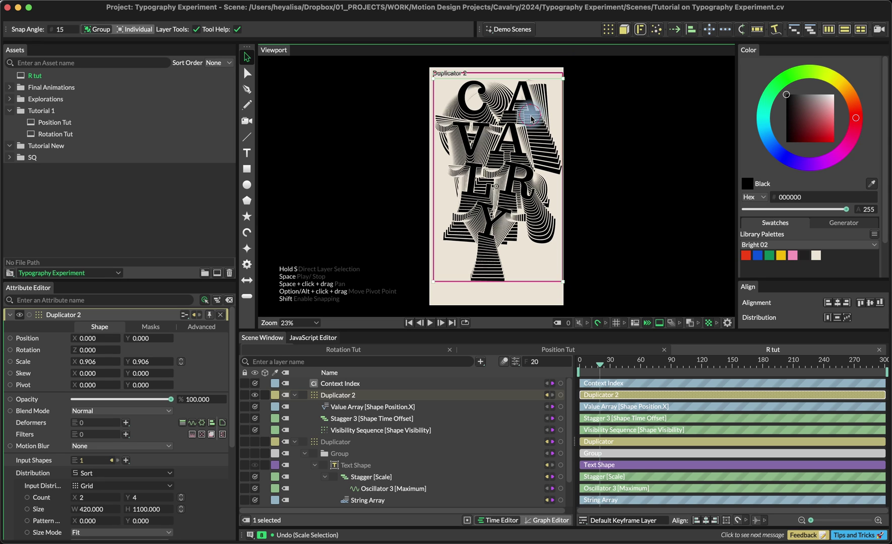
drag(532, 119, 531, 121)
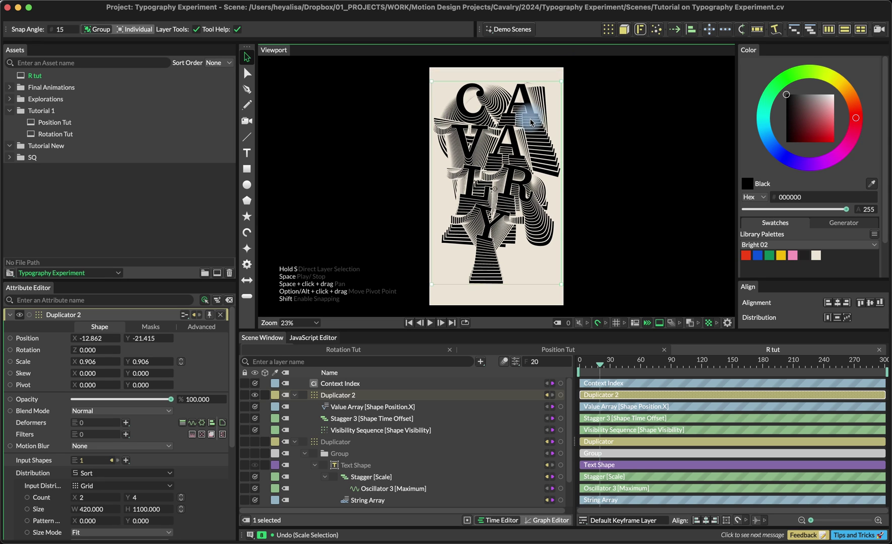
Step: Preview the Rotation Tut scene's animation, then go back to the R tut scene
scroll(352, 443, down, 2)
drag(700, 360, 428, 355)
click(381, 348)
drag(582, 359, 606, 359)
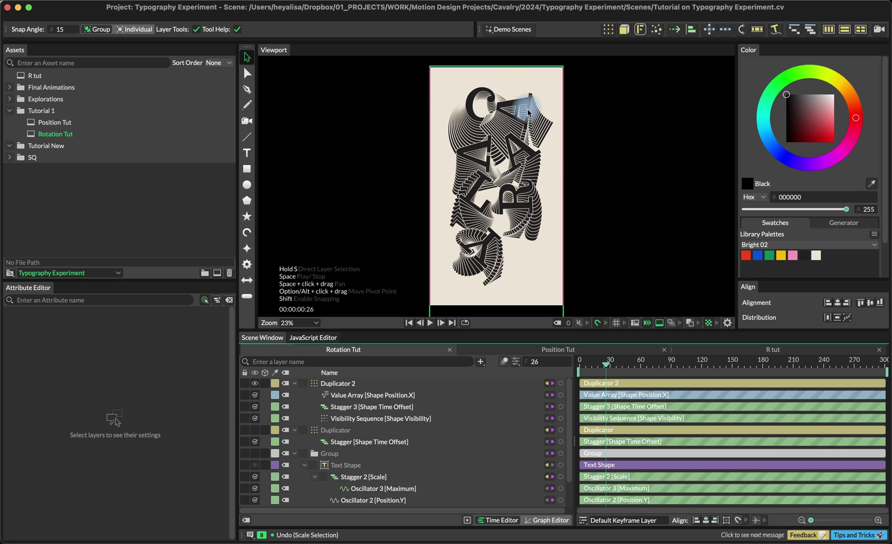
click(758, 349)
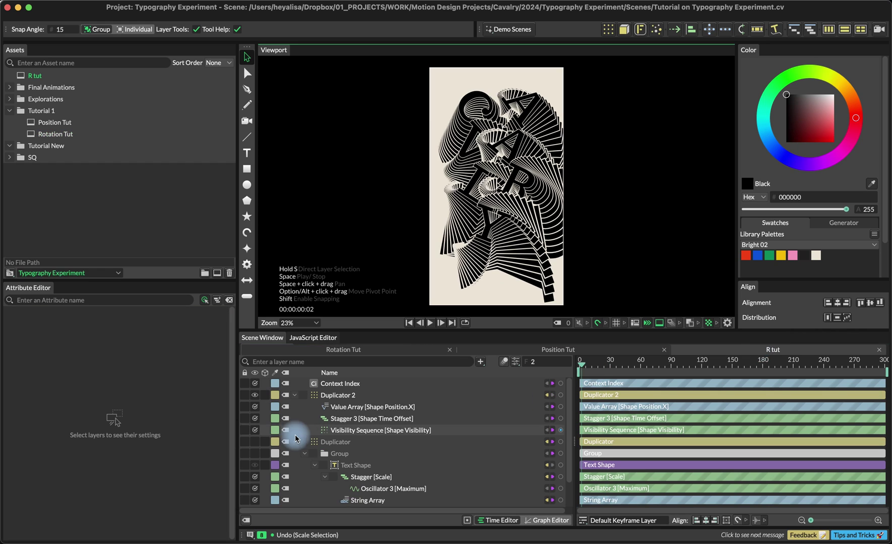
Step: Attach a Value Array to Oscillator 2 [Rotation.Z]'s Maximum and expand it to 7 entries
scroll(380, 452, down, 3)
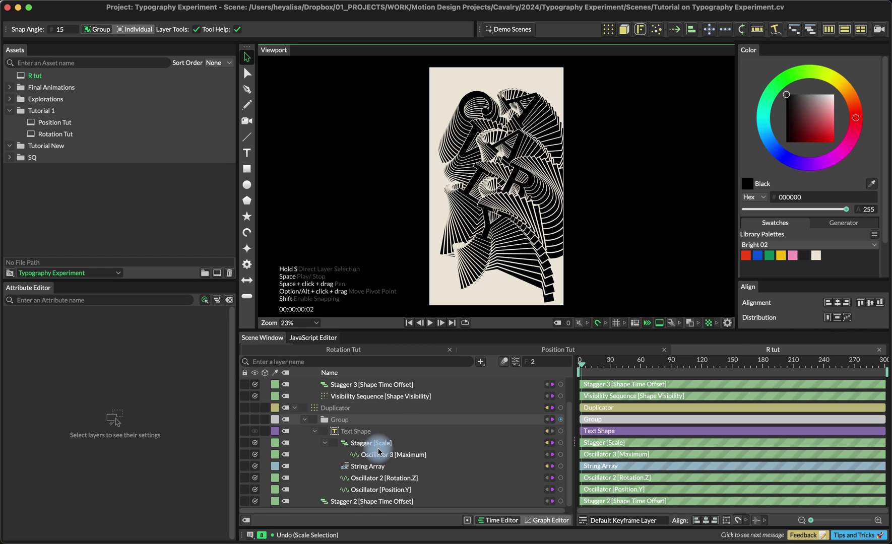
click(389, 483)
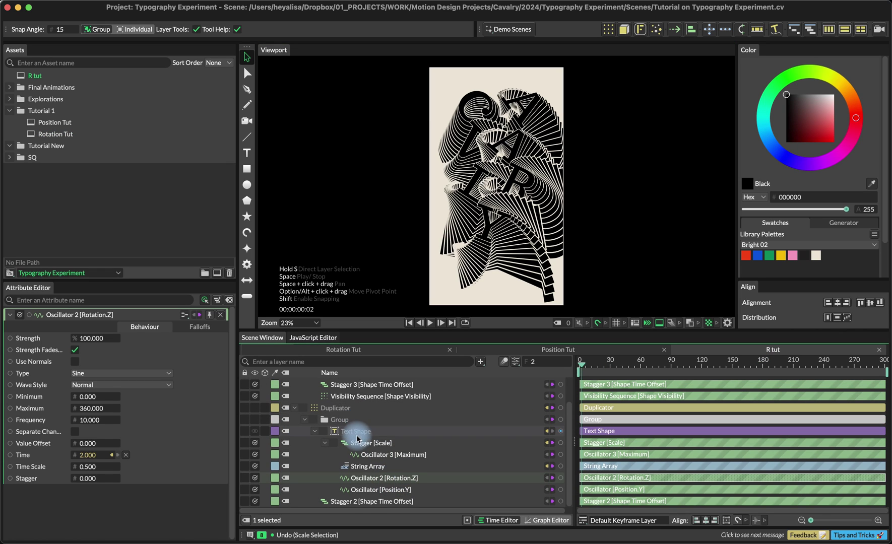
right_click(41, 408)
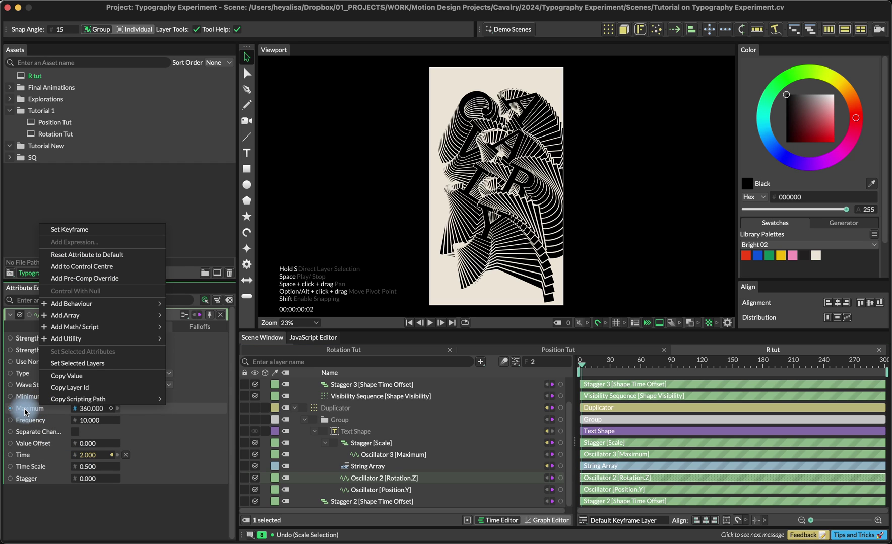
mouse_move(135, 302)
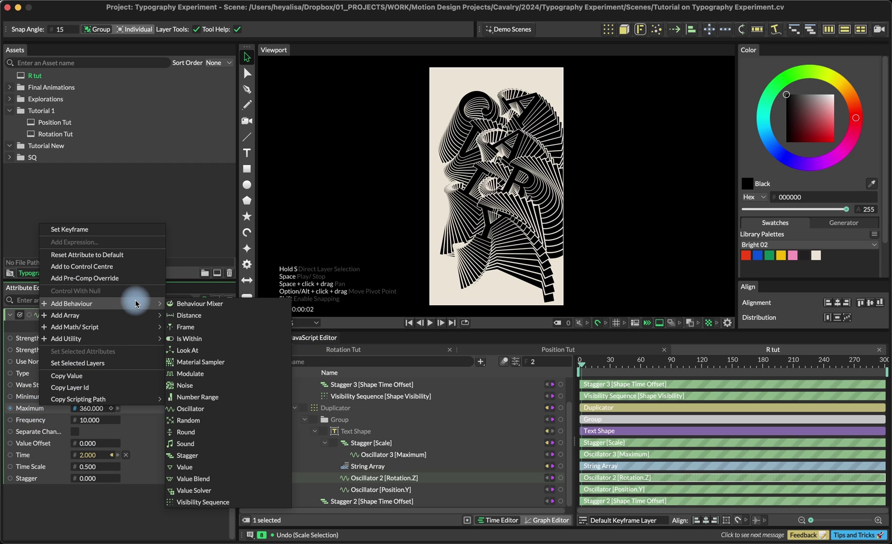
click(199, 316)
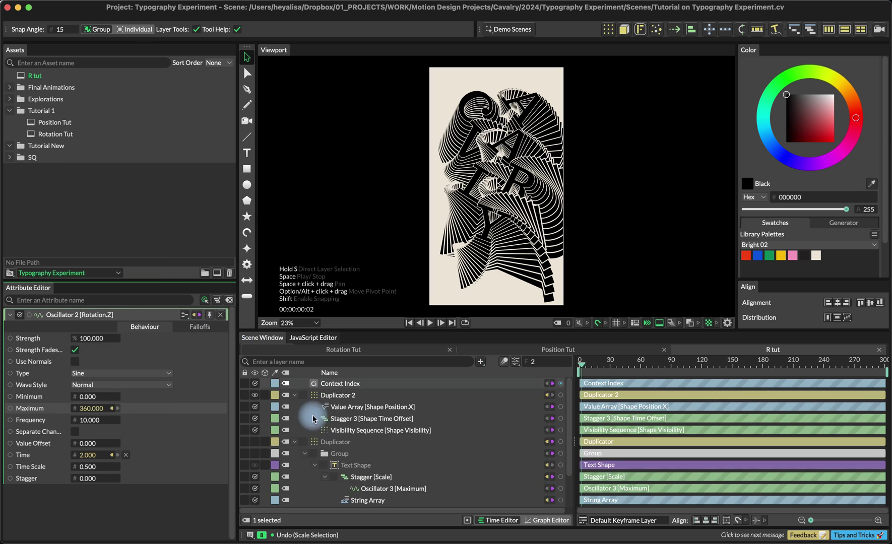
drag(346, 398, 375, 479)
scroll(375, 473, down, 2)
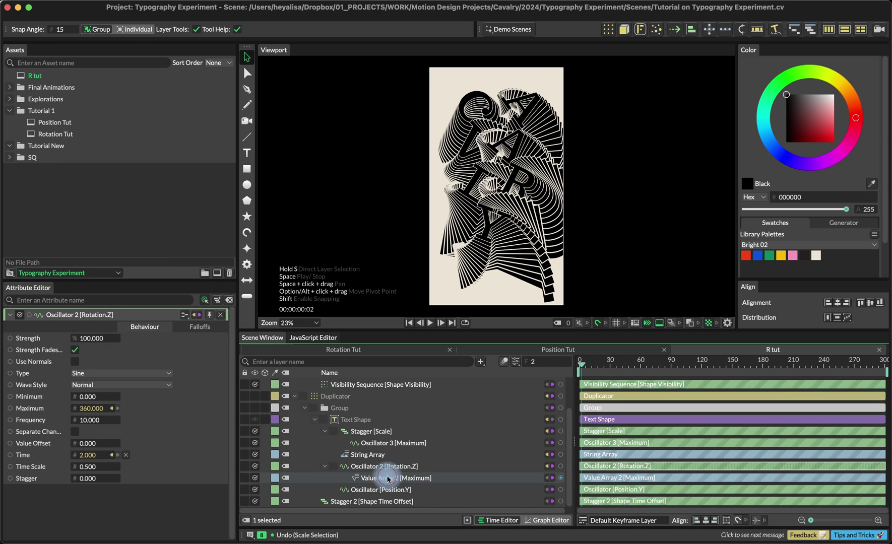
click(378, 478)
click(78, 390)
click(78, 390)
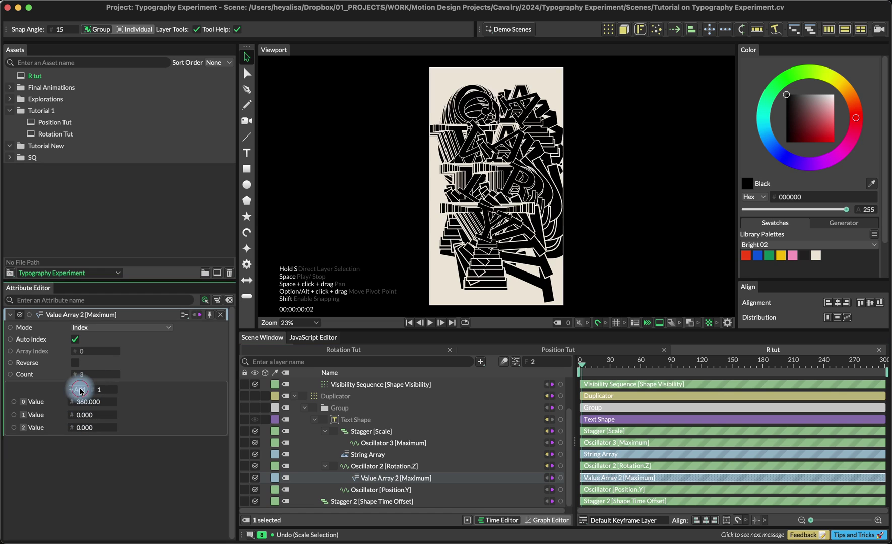
click(78, 390)
click(78, 390)
click(78, 390)
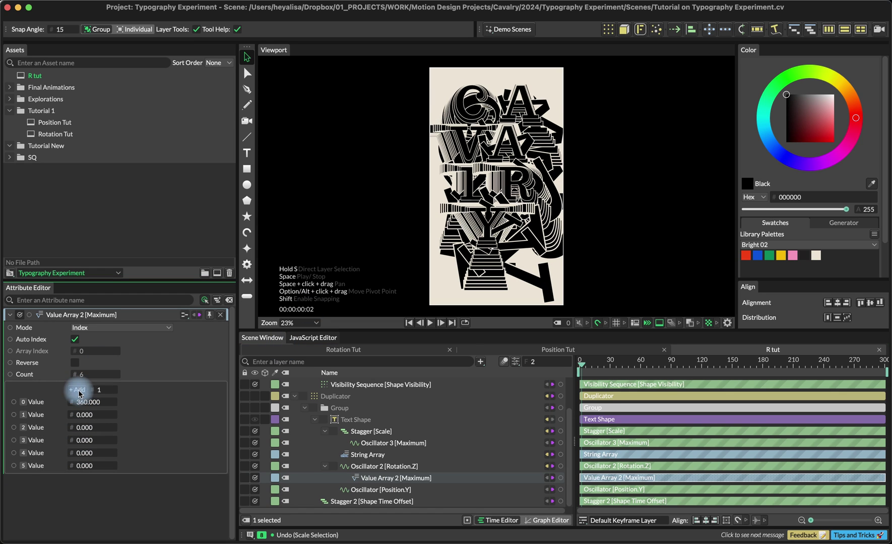
click(79, 390)
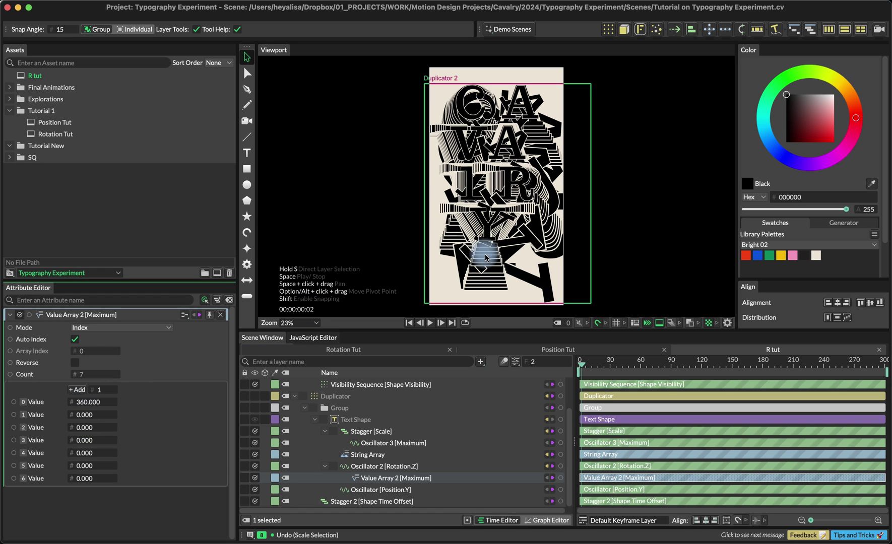
Step: Fill array Values 1–6 with -360, 360, -360, 360, -360, 360 and preview at frame 23
click(90, 414)
text(-360)
key(Return)
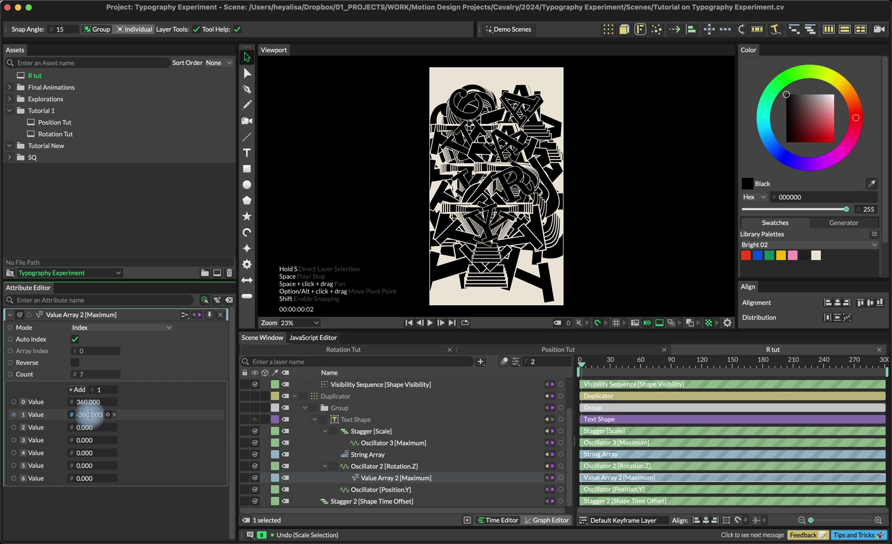
click(90, 428)
text(360)
key(Return)
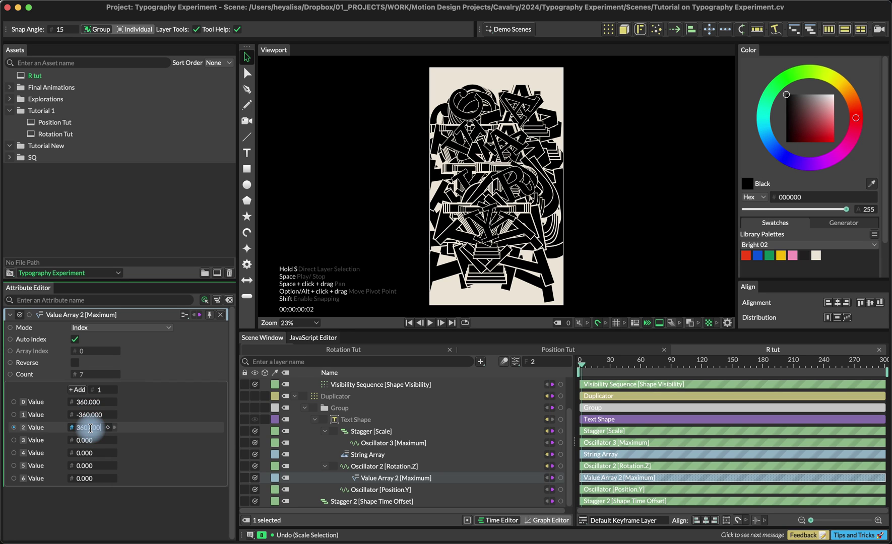
click(84, 440)
text(-360)
key(Return)
click(89, 454)
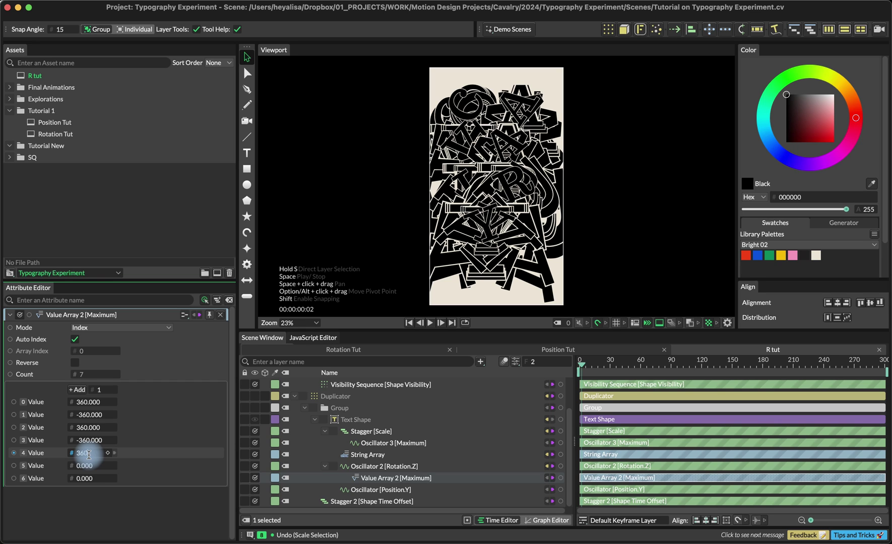
text(360)
key(Return)
click(93, 466)
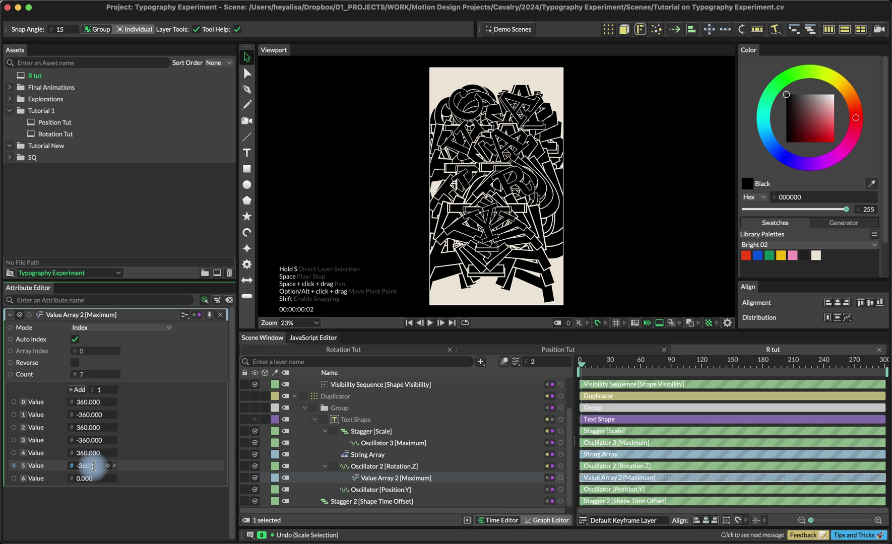
text(-360)
key(Return)
click(90, 479)
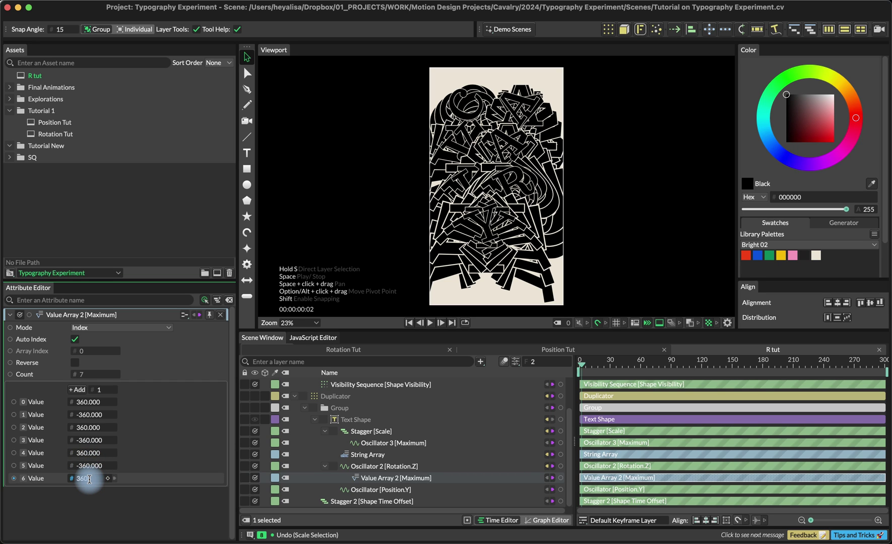
text(360)
key(Return)
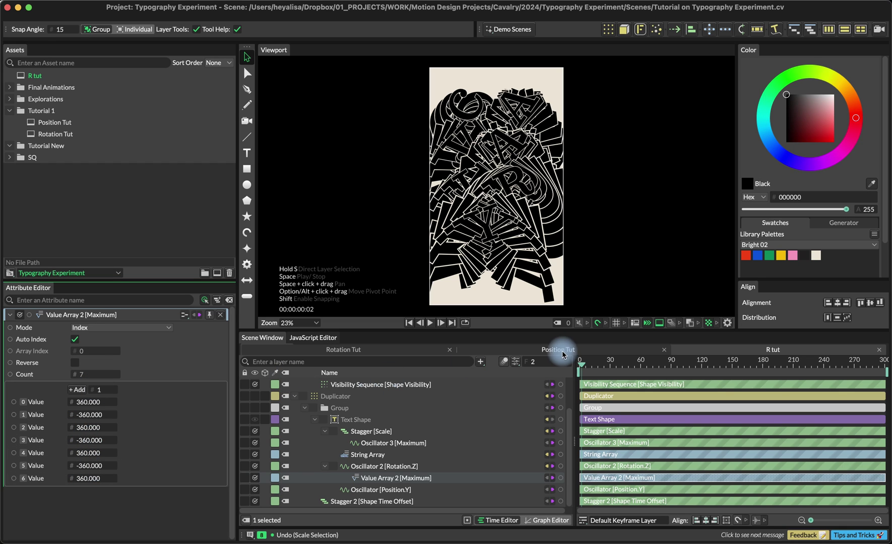
drag(588, 366, 599, 367)
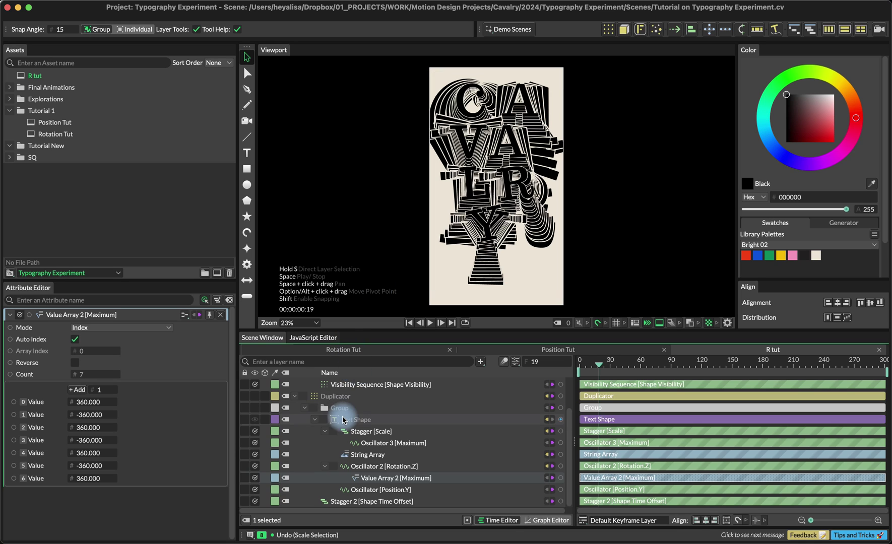
Step: Link Context Index to Value Array 2's Array Index, then scrub from frame 0 to preview
scroll(351, 388, up, 3)
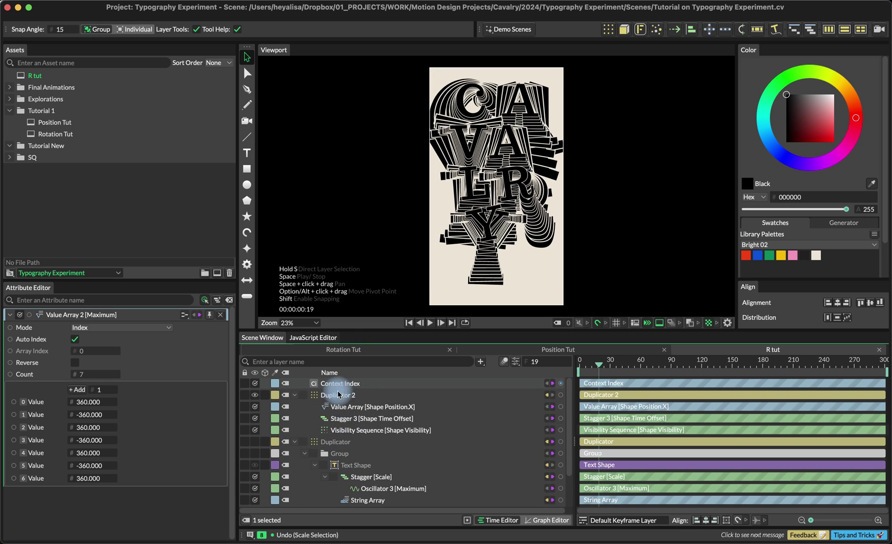
click(466, 384)
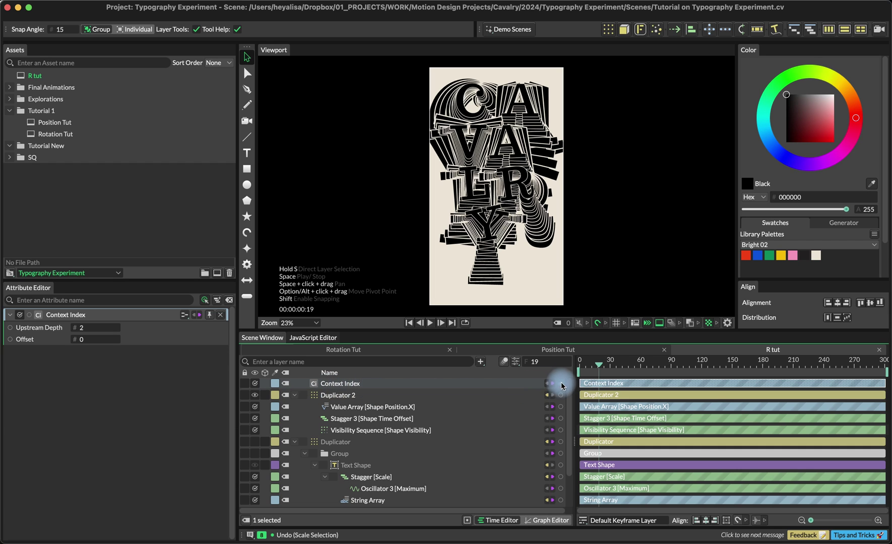
drag(560, 383, 375, 509)
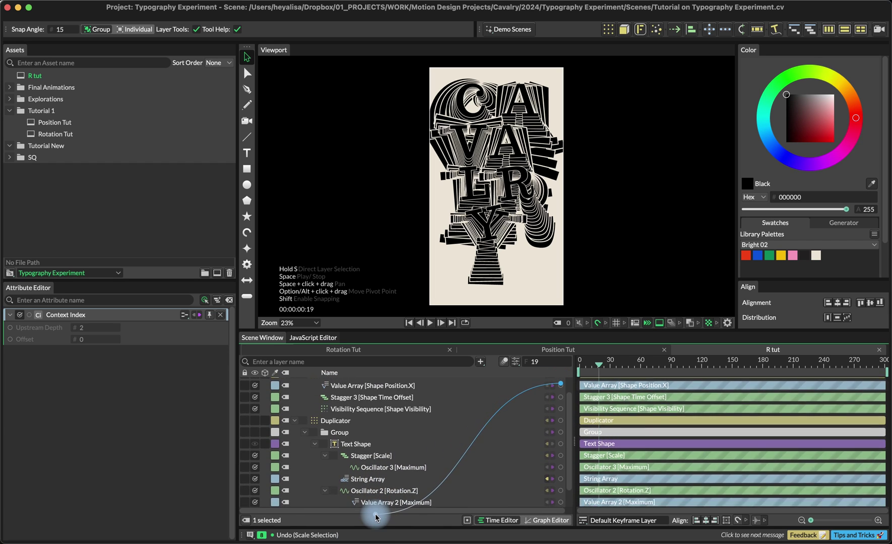
scroll(375, 517, down, 2)
right_click(375, 481)
click(416, 524)
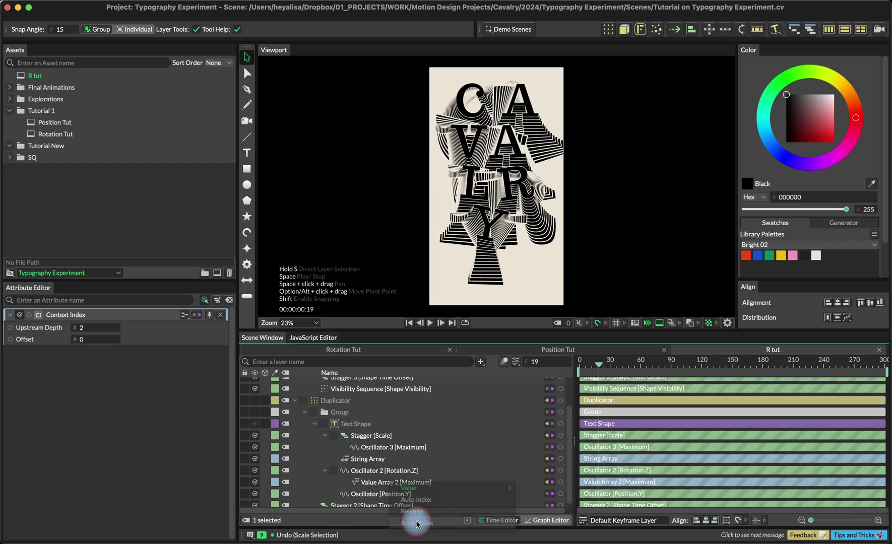
click(580, 363)
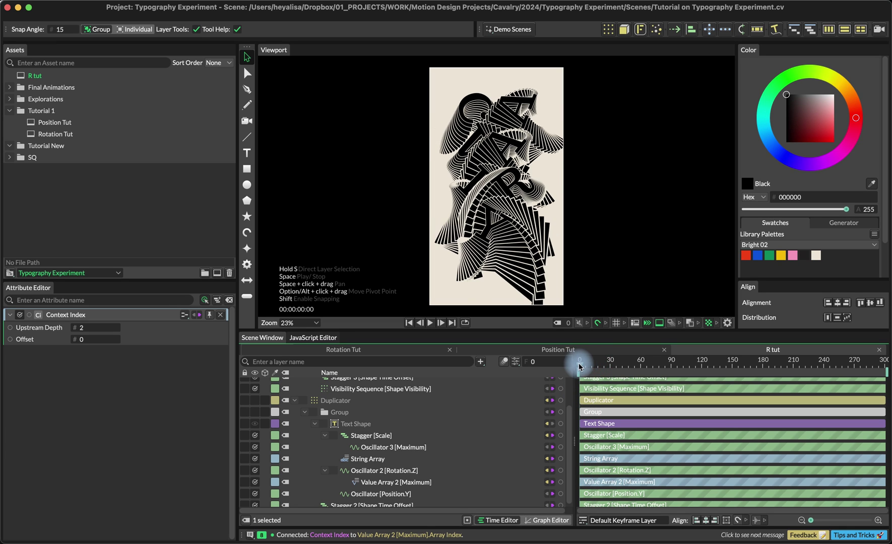
drag(580, 363, 606, 375)
key(super+z)
Step: After glancing at Position Tut, duplicate the R tut composition and open the copy R tut 1
click(435, 348)
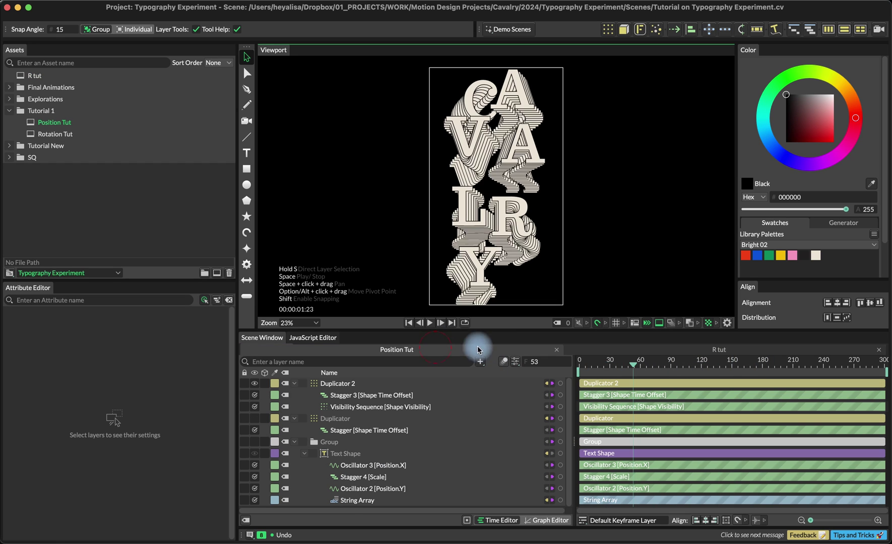
key(space)
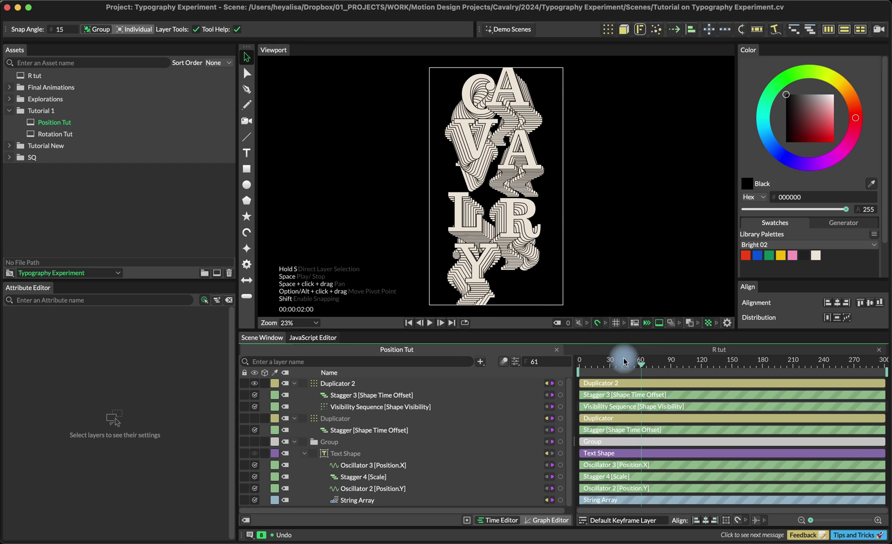
click(68, 76)
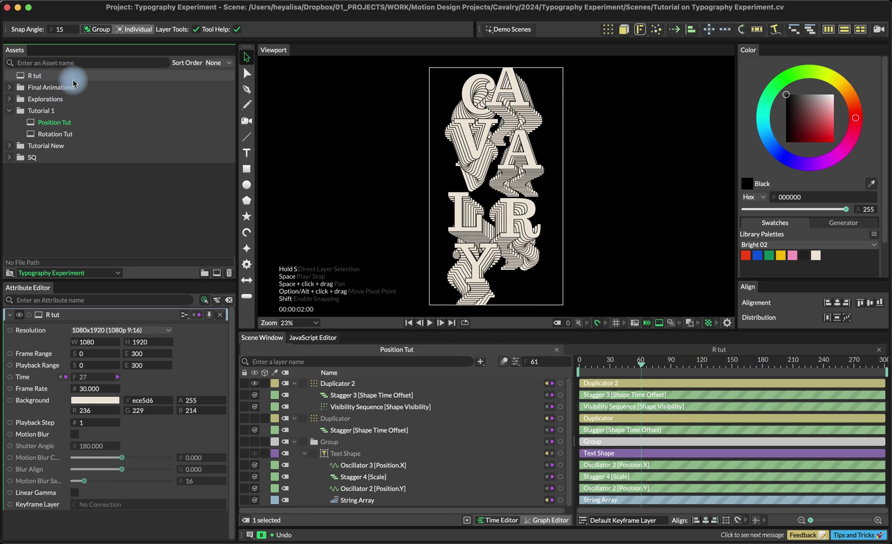
right_click(74, 82)
click(104, 109)
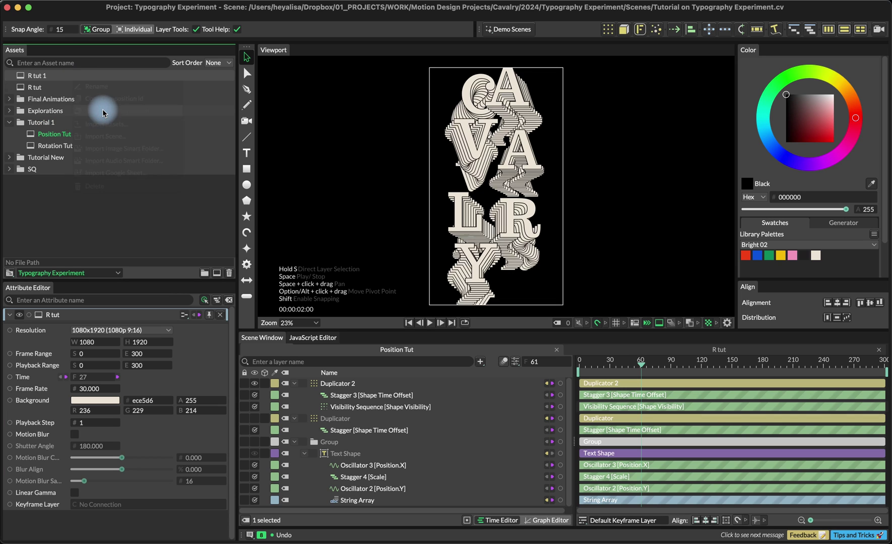
double_click(78, 80)
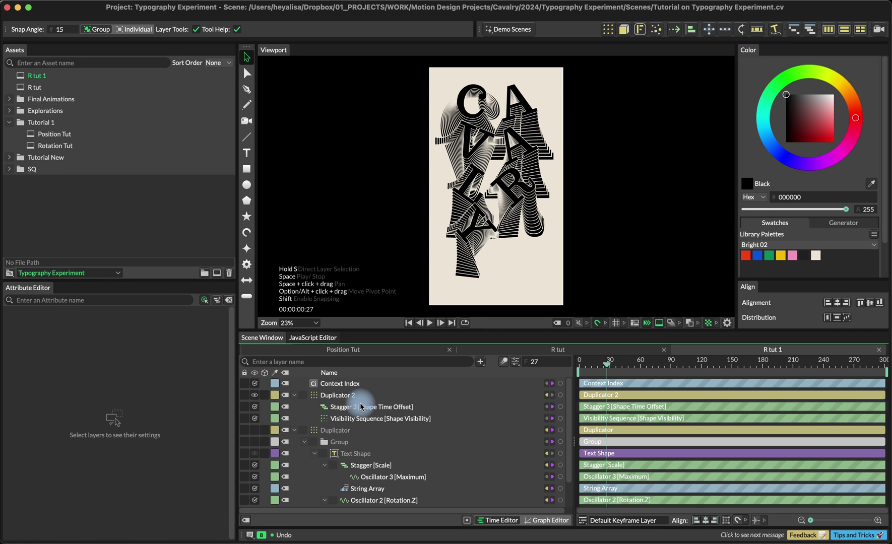
Step: Delete the Oscillator 3 [Maximum] and Oscillator 2 [Rotation.Z] layers from R tut 1
scroll(375, 466, down, 1)
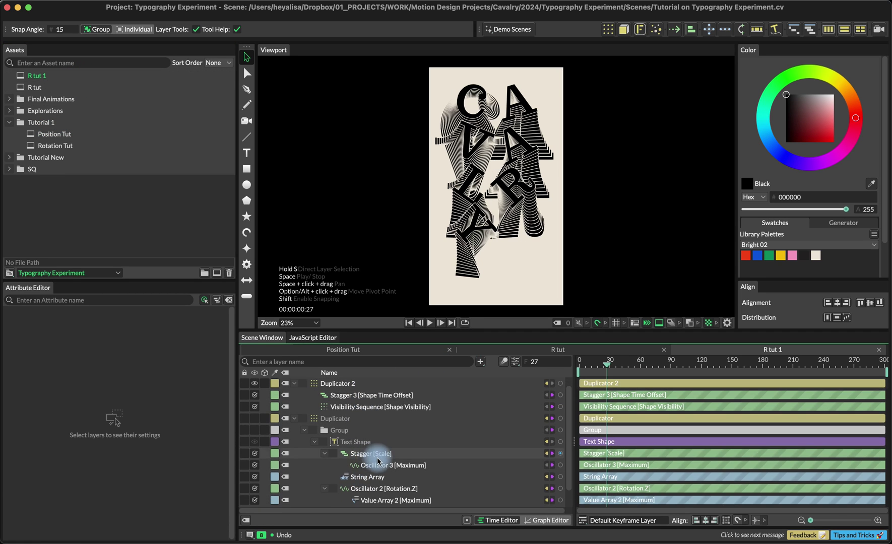
click(378, 463)
key(Delete)
scroll(370, 462, down, 1)
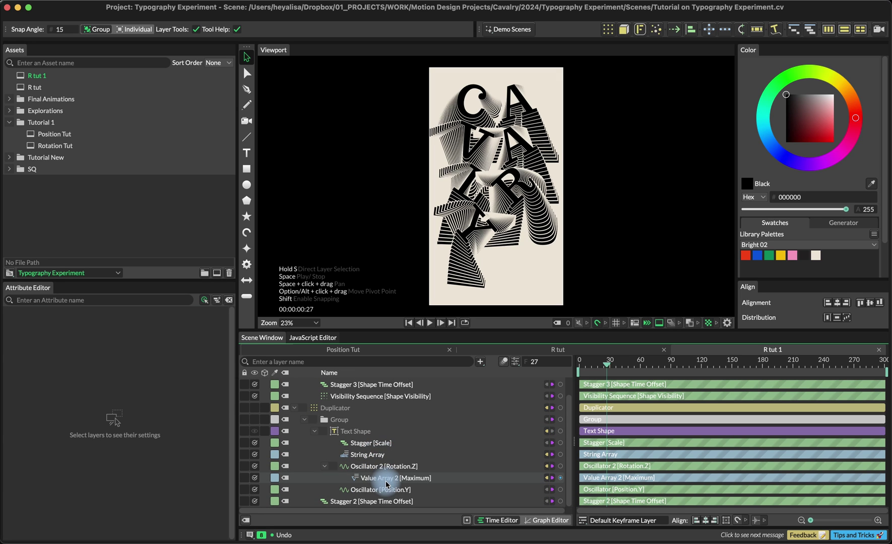
click(378, 466)
key(Delete)
Step: Set the Text Shape's rotation to 0 so the letters stand upright
click(368, 454)
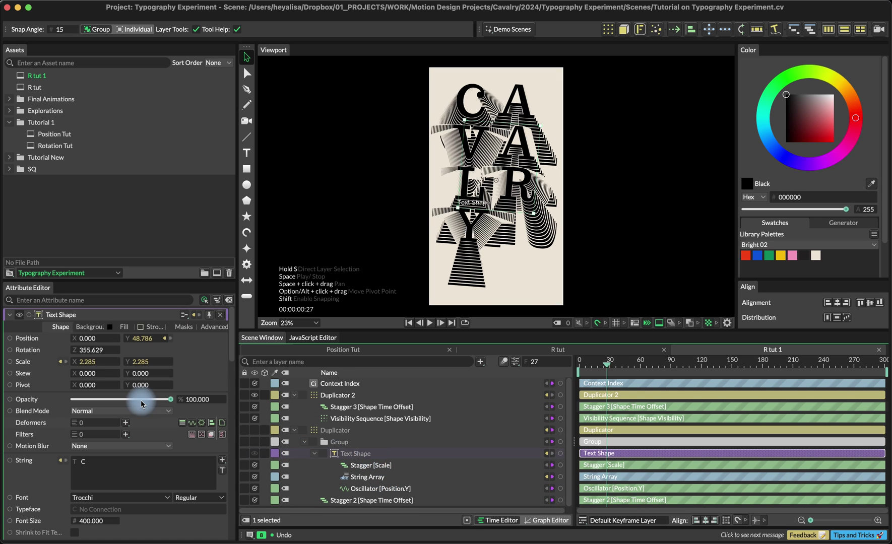
click(84, 349)
text(0)
key(Return)
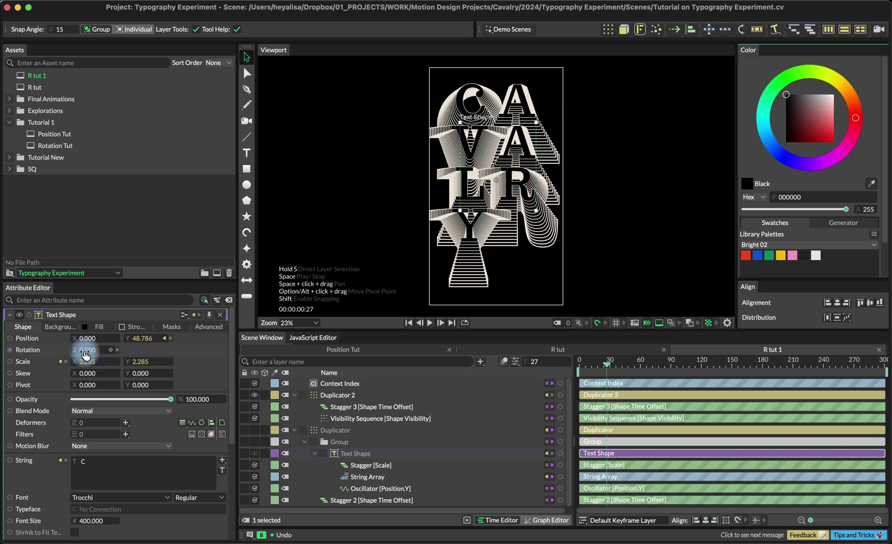
Step: Give the text a cream fill colour and a black stroke colour
click(336, 455)
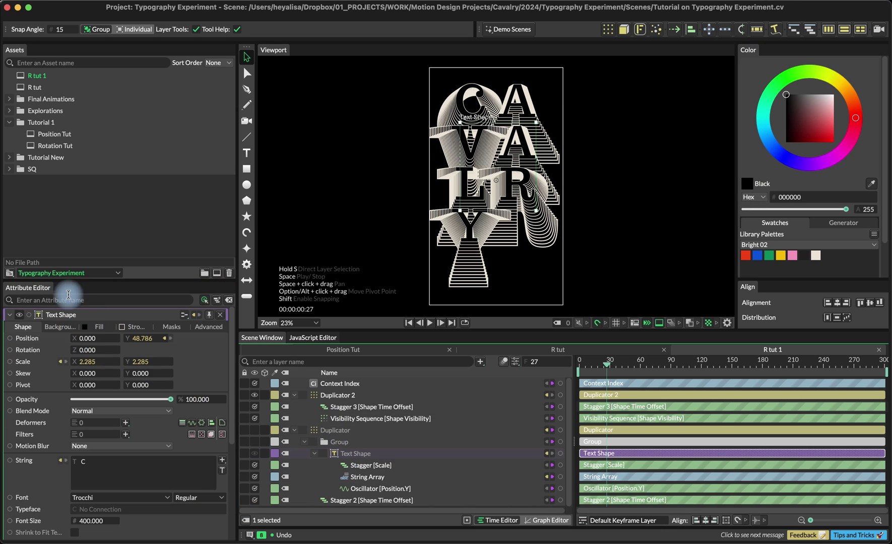
click(88, 328)
click(811, 240)
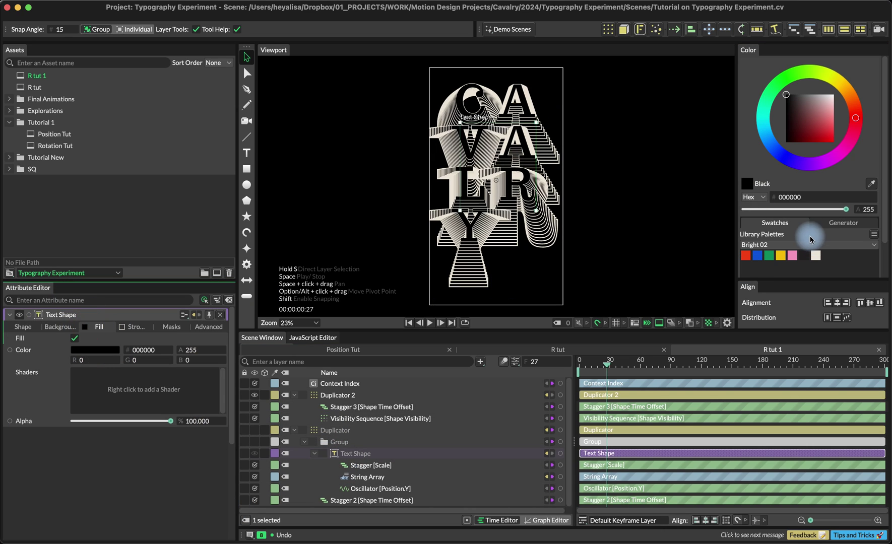
drag(94, 348, 93, 348)
click(136, 327)
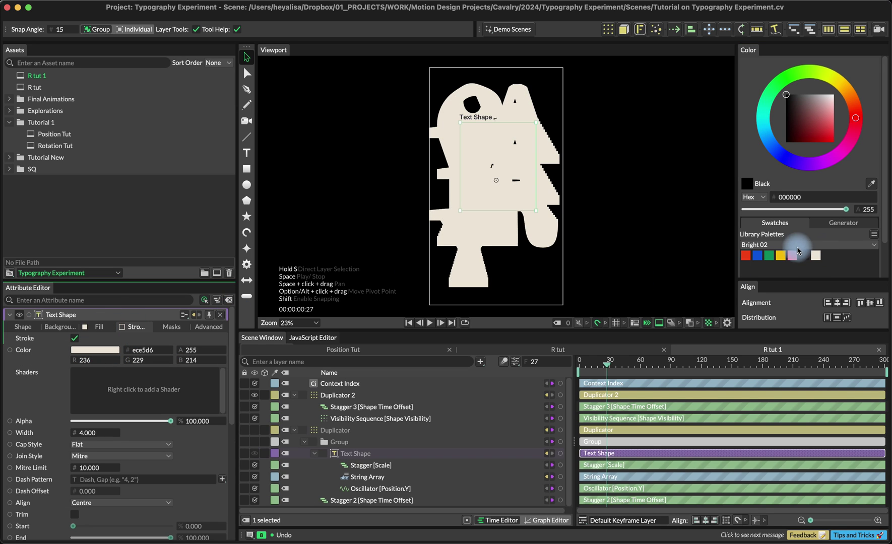
drag(755, 192, 64, 416)
drag(102, 356, 102, 356)
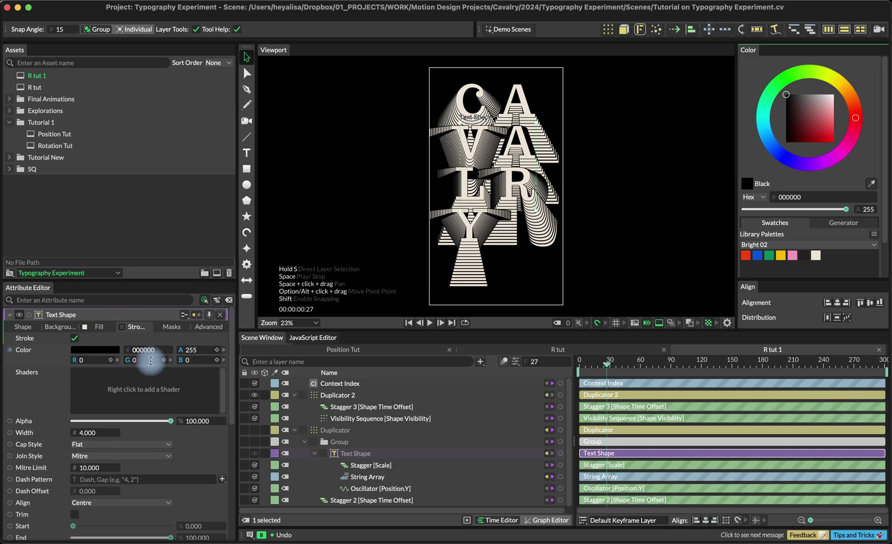
click(371, 465)
Step: Set the scale stagger maximum to 1.4 and the Y oscillator to -130–130, time scale 1
click(88, 361)
text(1)
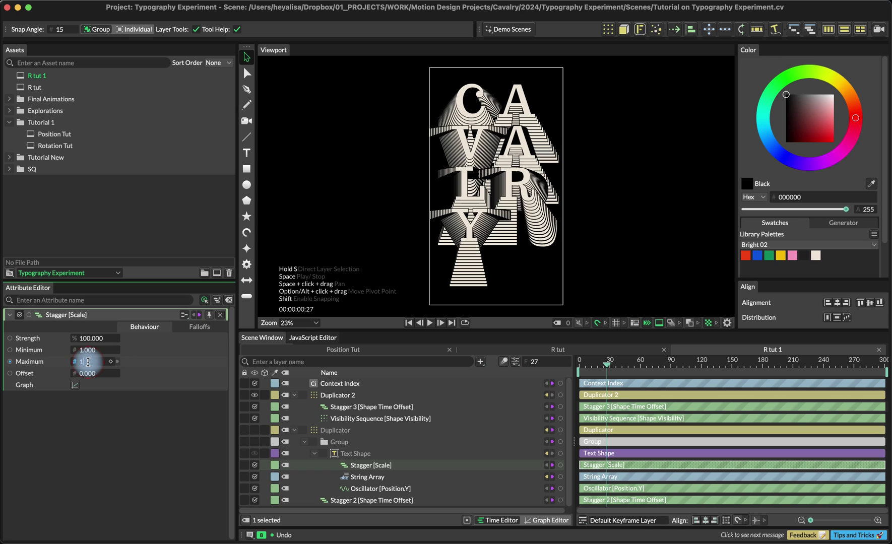
text(.4)
key(Return)
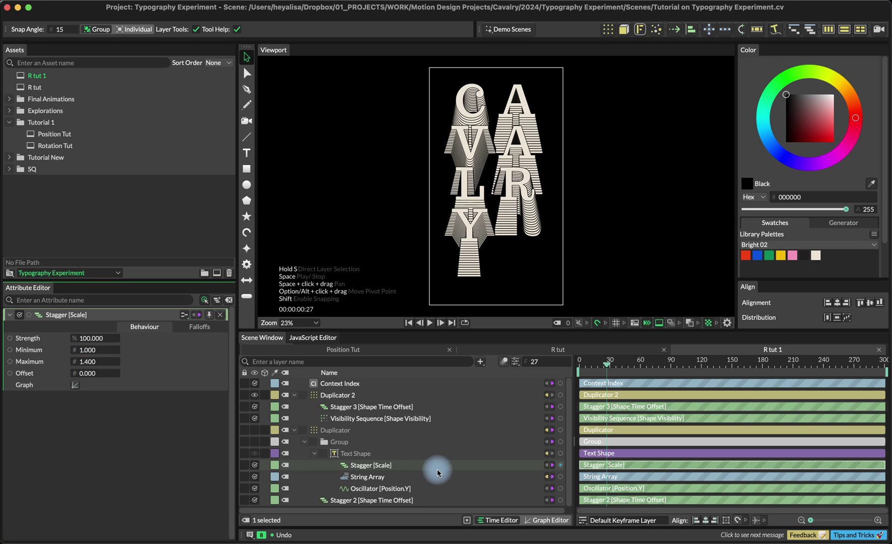
click(383, 489)
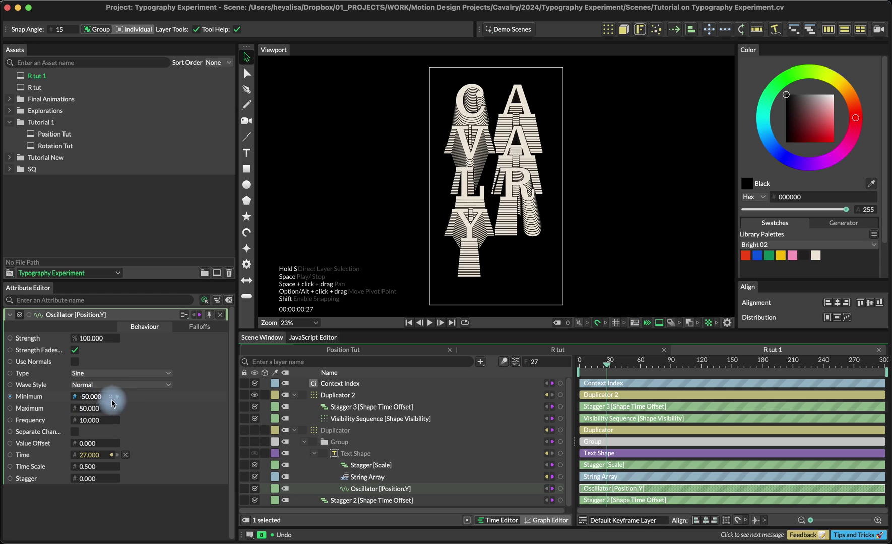
click(96, 397)
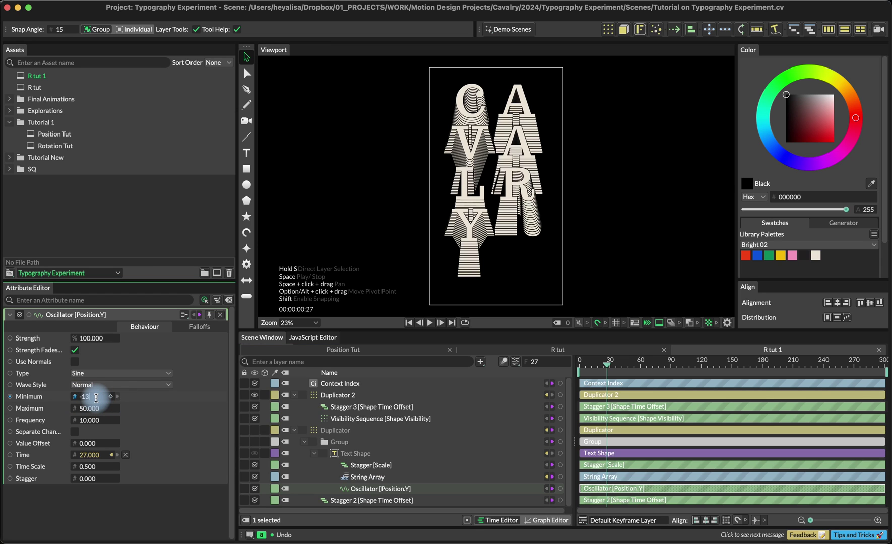
click(105, 412)
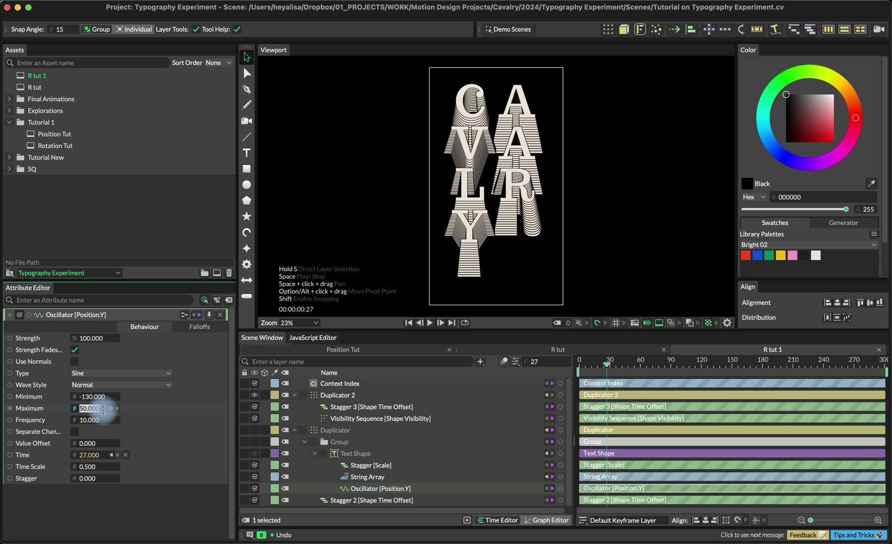
key(Return)
click(87, 467)
text(1)
key(Return)
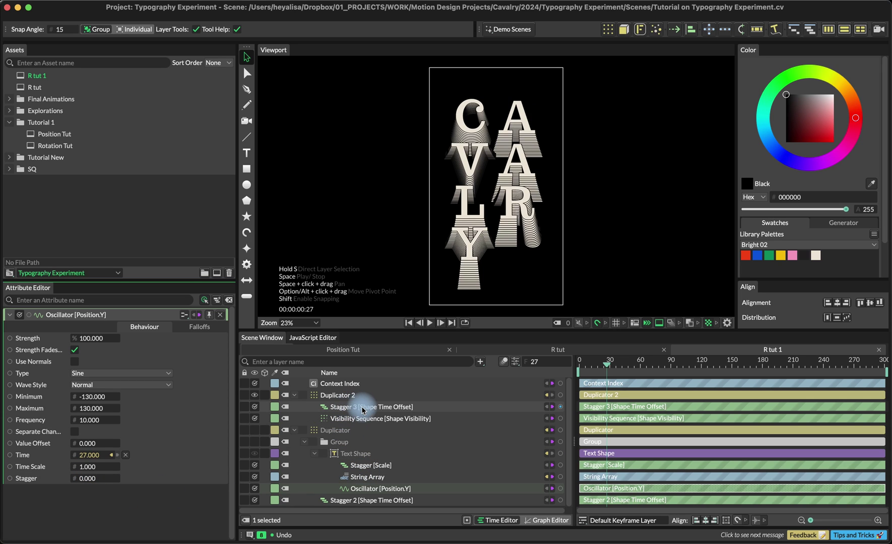
Step: Add an oscillator on the Text Shape's Position X ranging from -100 to 30
click(364, 452)
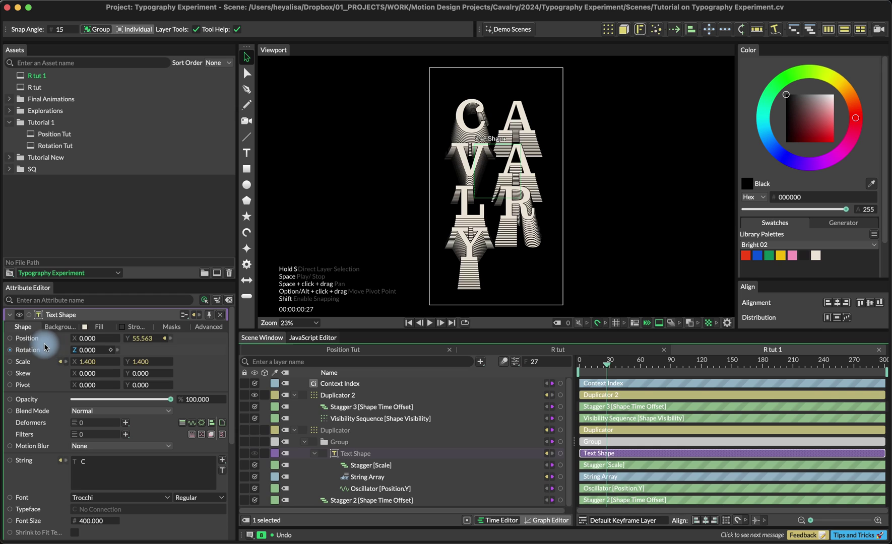
right_click(45, 343)
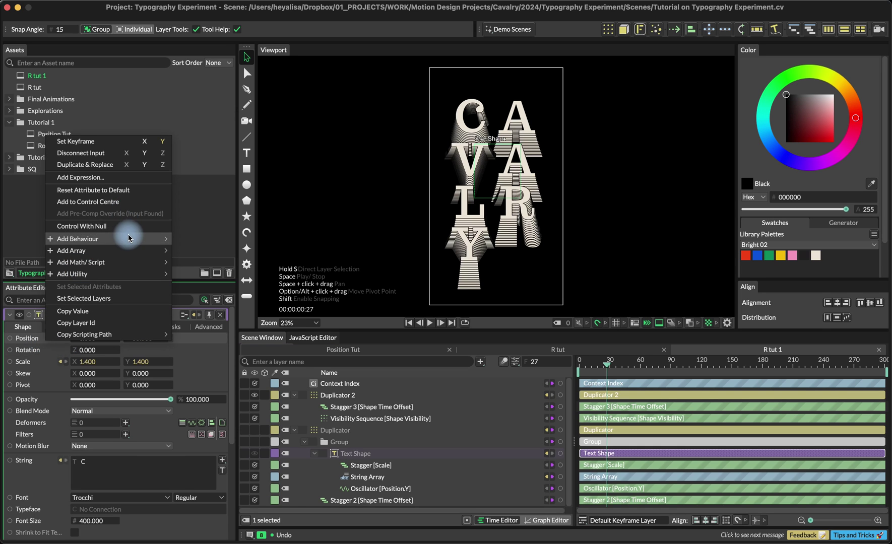
mouse_move(162, 238)
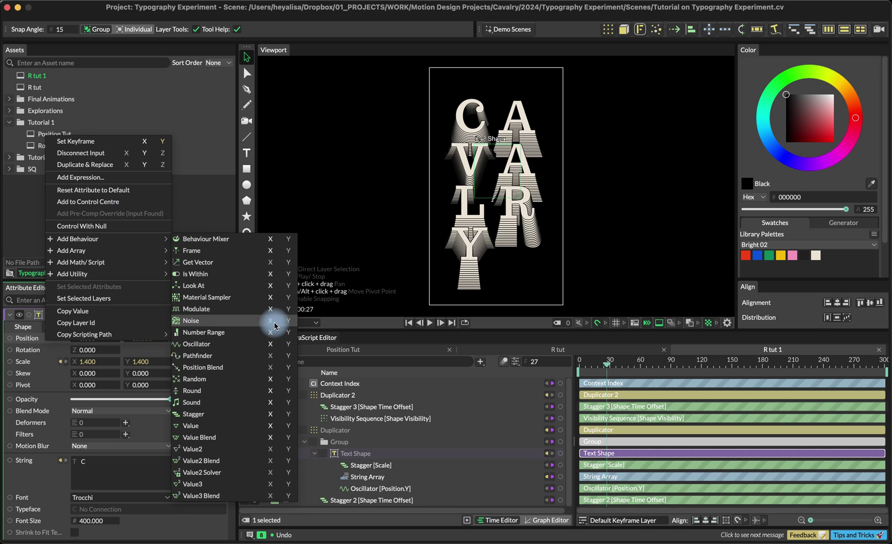
click(270, 349)
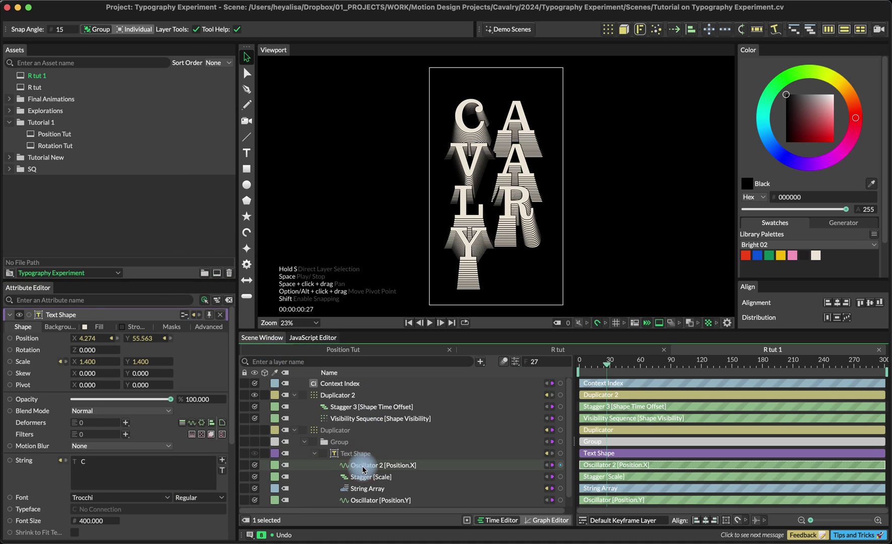
click(363, 468)
click(96, 396)
text(-100)
key(Return)
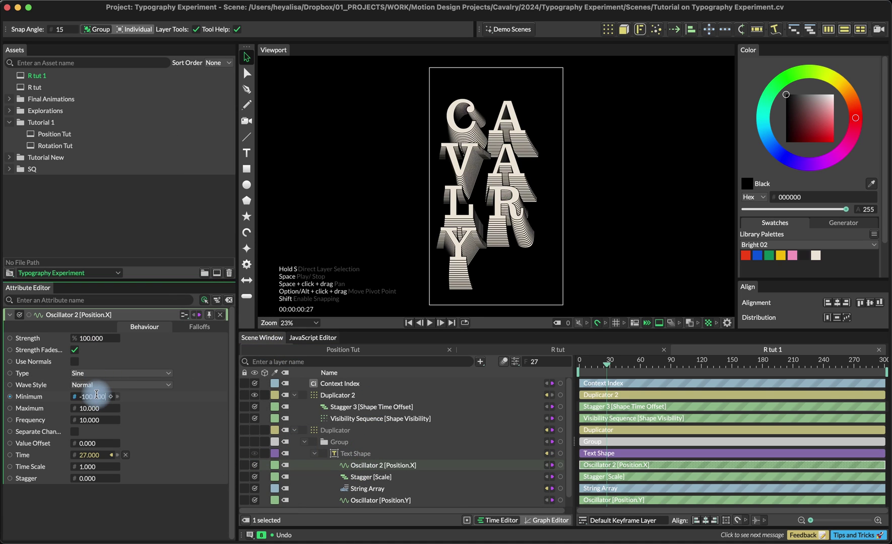
click(97, 406)
text(30)
key(Return)
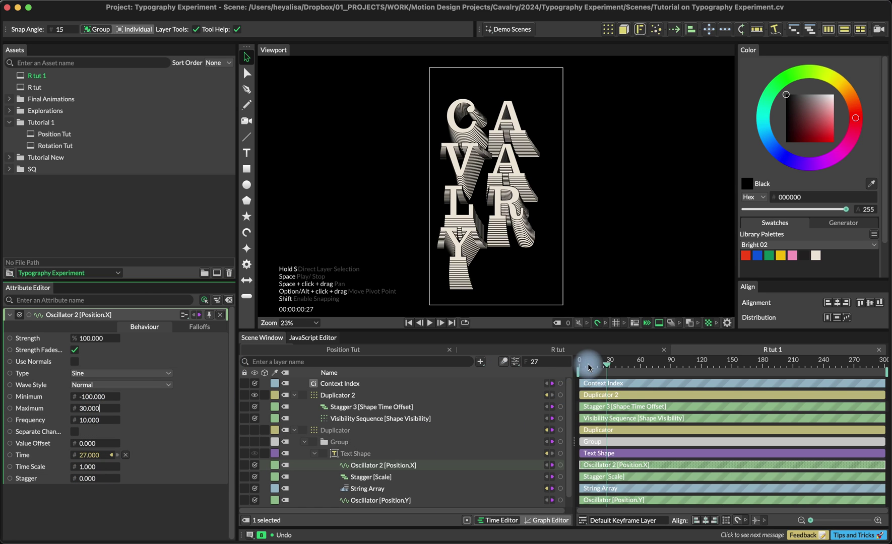
Step: Set the horizontal oscillator's stagger to 2 and preview the swaying letters around frame 70
drag(589, 367, 656, 364)
click(81, 478)
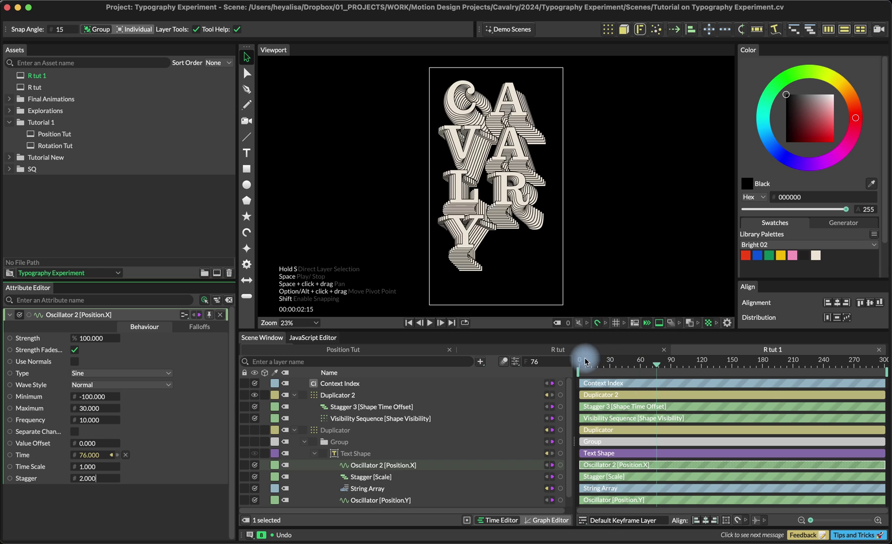
drag(586, 361, 650, 352)
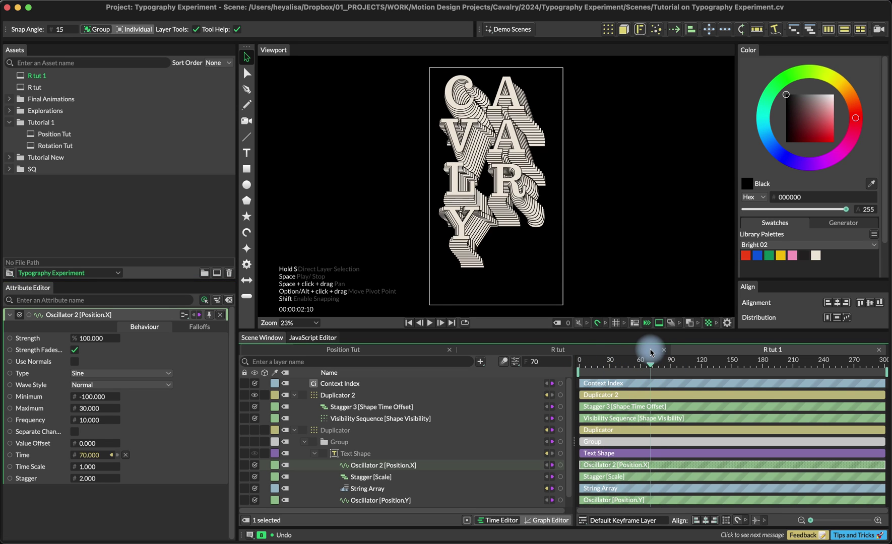
Step: Set the Duplicator Count to 22 and Size to 400, then preview with Duplicator 2 selected
click(347, 429)
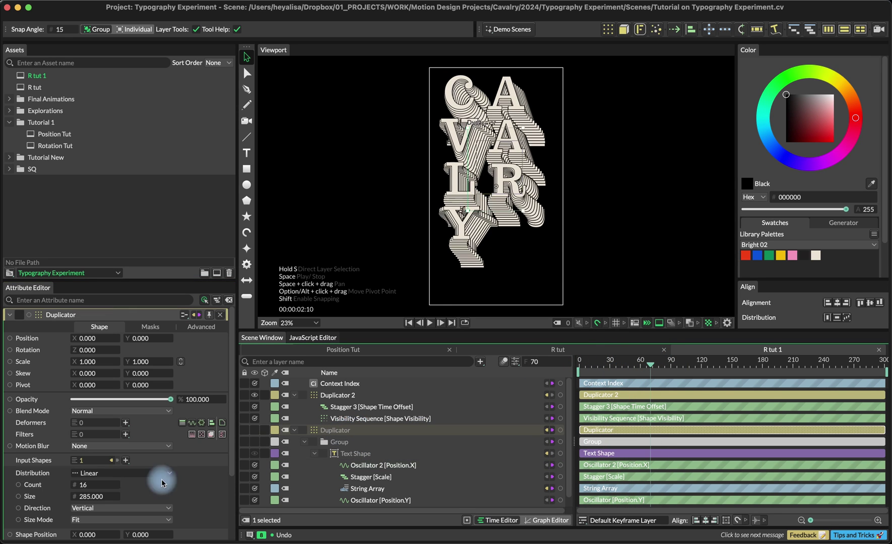
click(85, 485)
text(22)
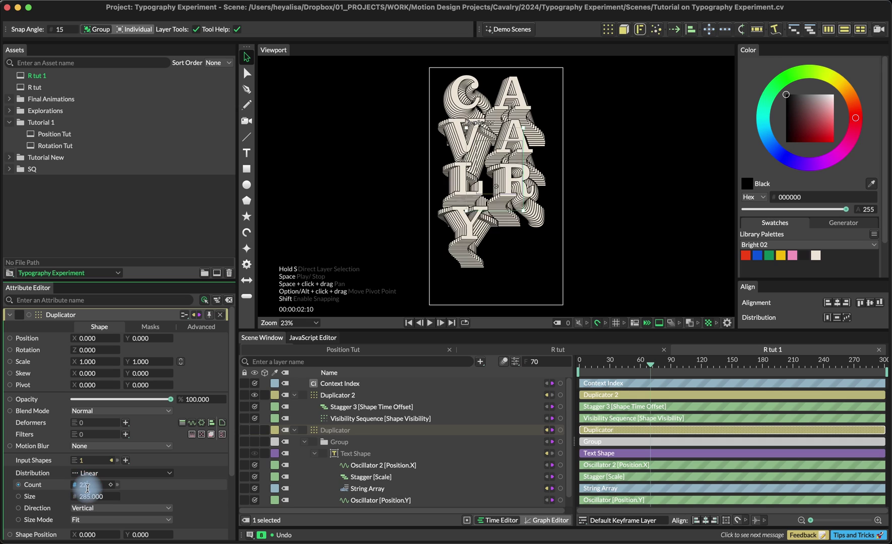
click(92, 495)
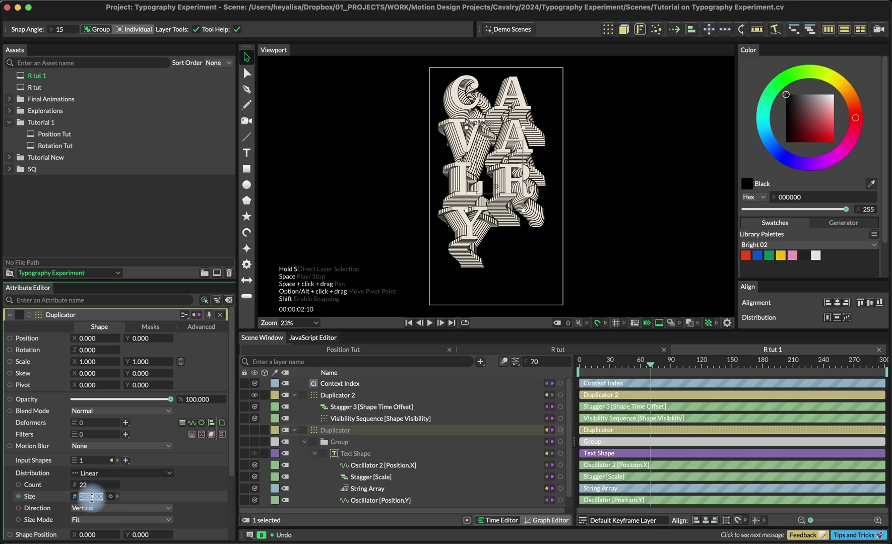
text(400)
key(Return)
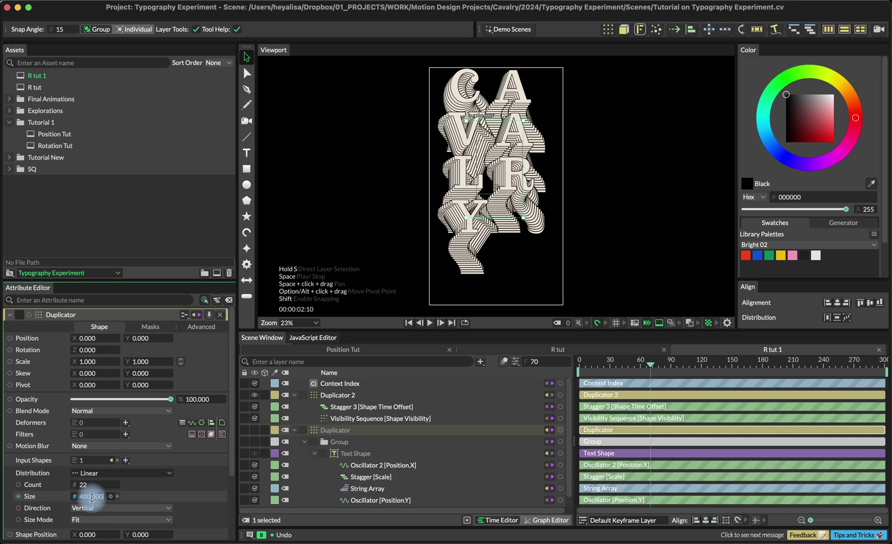
click(330, 396)
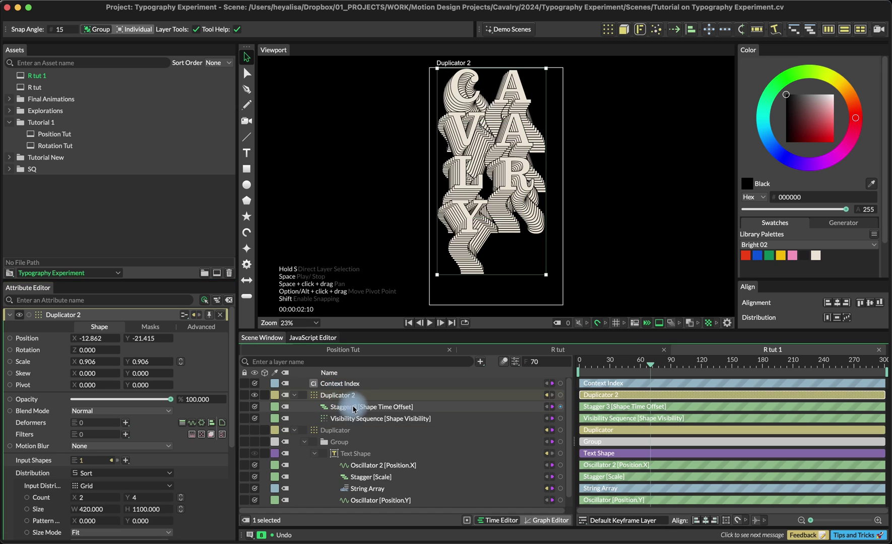
drag(595, 366, 687, 355)
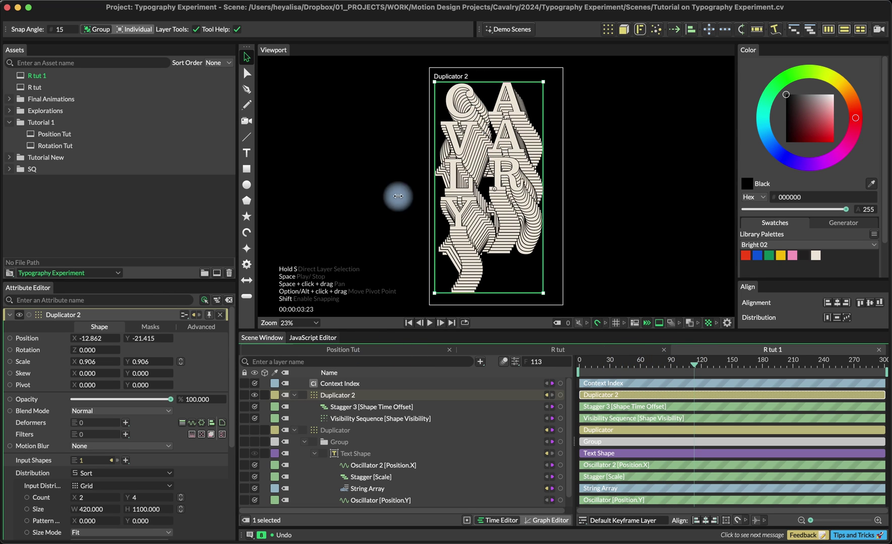
Step: Set the Stagger 3 time offset maximum to 100 and preview the staggered timing
click(373, 411)
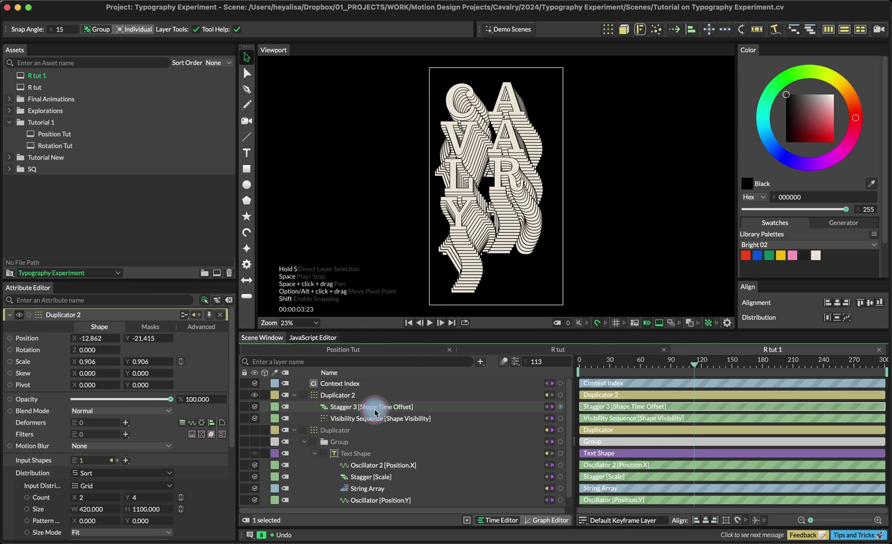
click(85, 364)
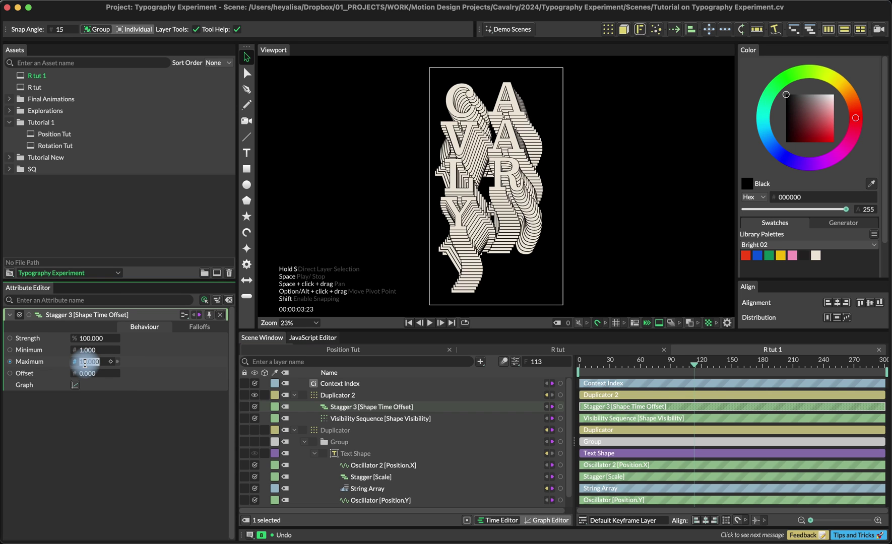
text(100.000)
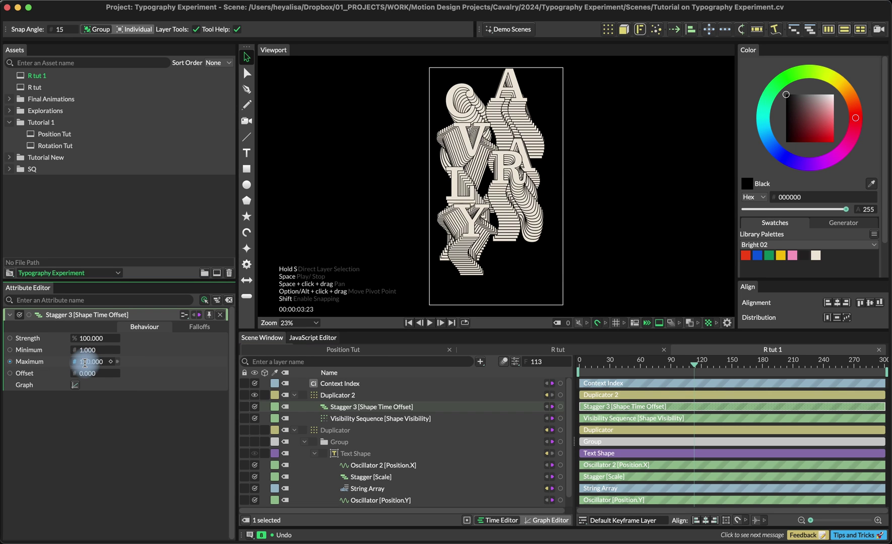
drag(592, 368, 623, 363)
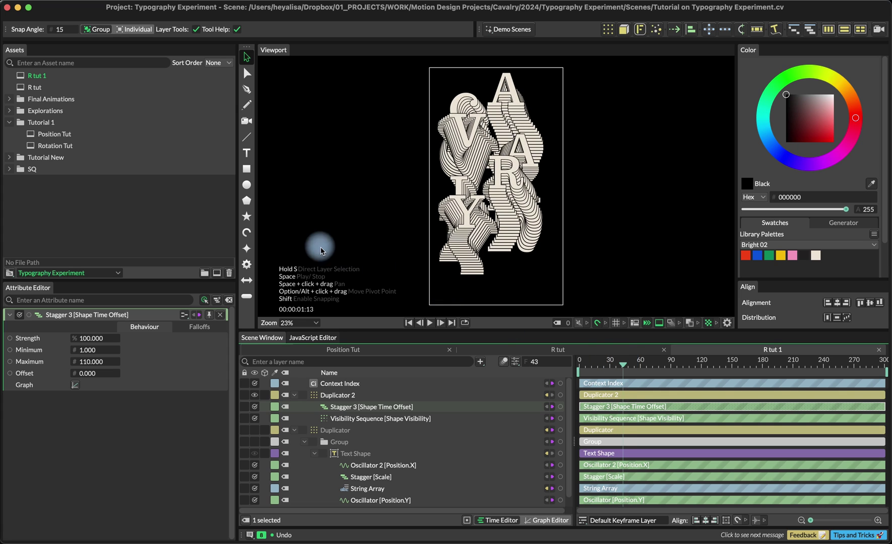
Step: Move the Duplicator 2 letter grid slightly and adjust its width and height
click(364, 394)
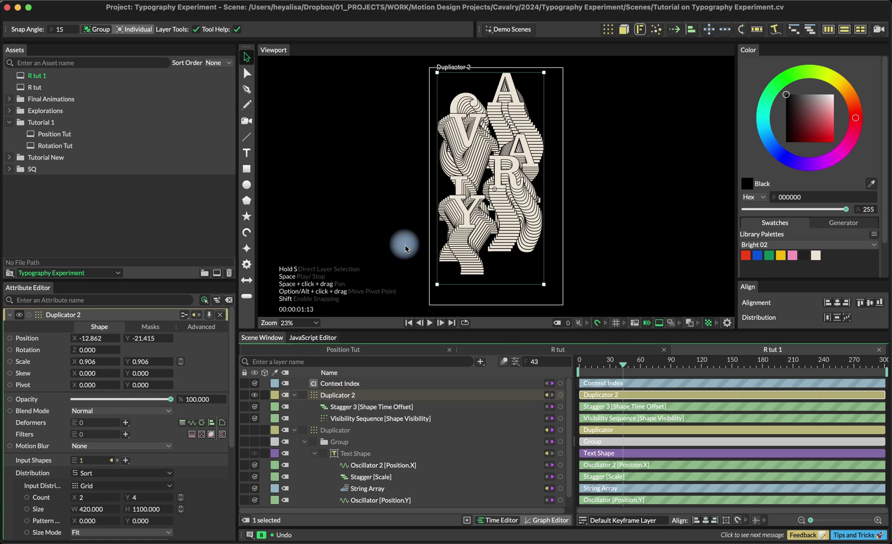
drag(475, 190, 494, 204)
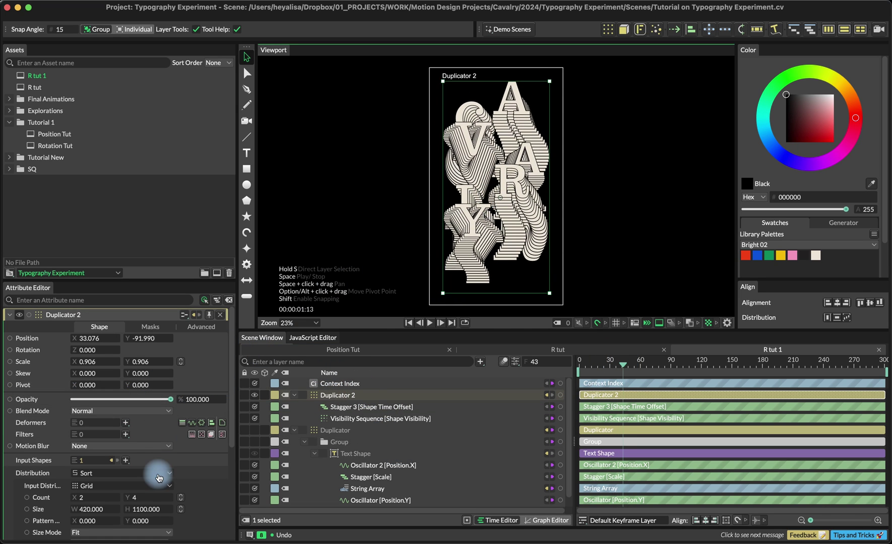
drag(148, 509, 145, 508)
drag(91, 509, 91, 512)
click(343, 400)
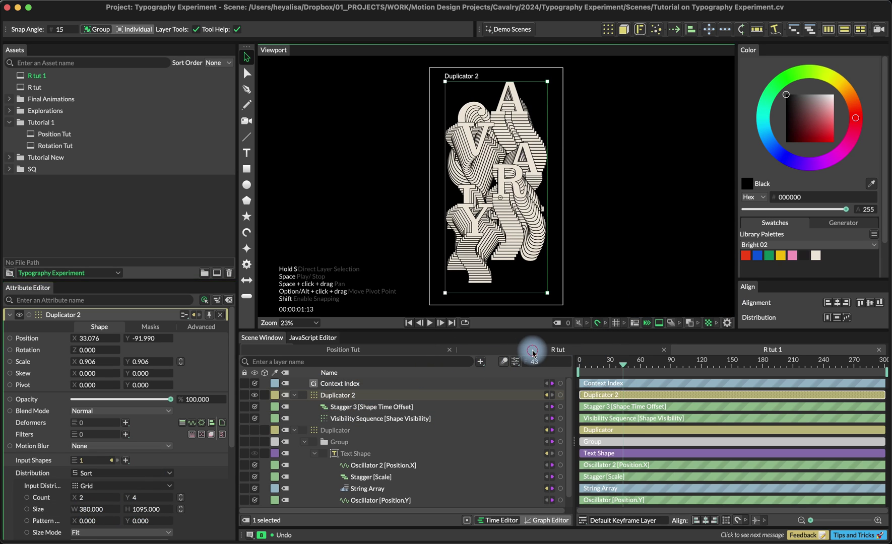
Step: Compare with R tut, then scrub R tut 1 and inspect the Duplicator's 22-copy, size-400 settings
click(598, 350)
click(732, 347)
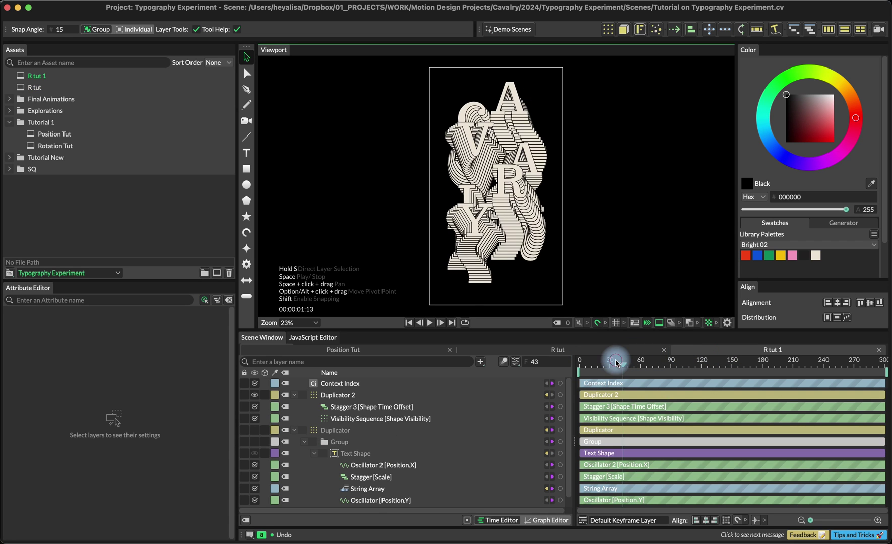
mouse_move(618, 358)
mouse_down()
mouse_move(583, 358)
mouse_move(647, 356)
mouse_move(633, 357)
mouse_up()
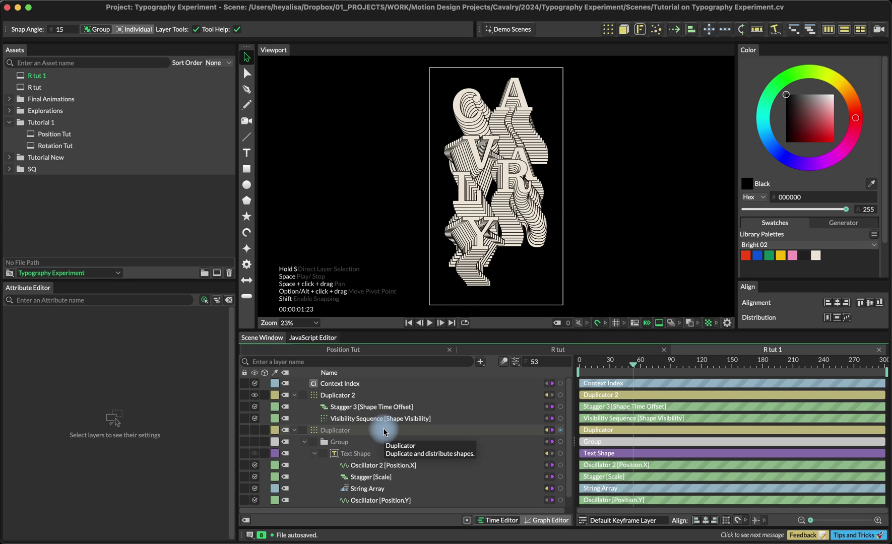
mouse_move(630, 363)
mouse_down()
mouse_move(605, 370)
mouse_move(618, 361)
mouse_up()
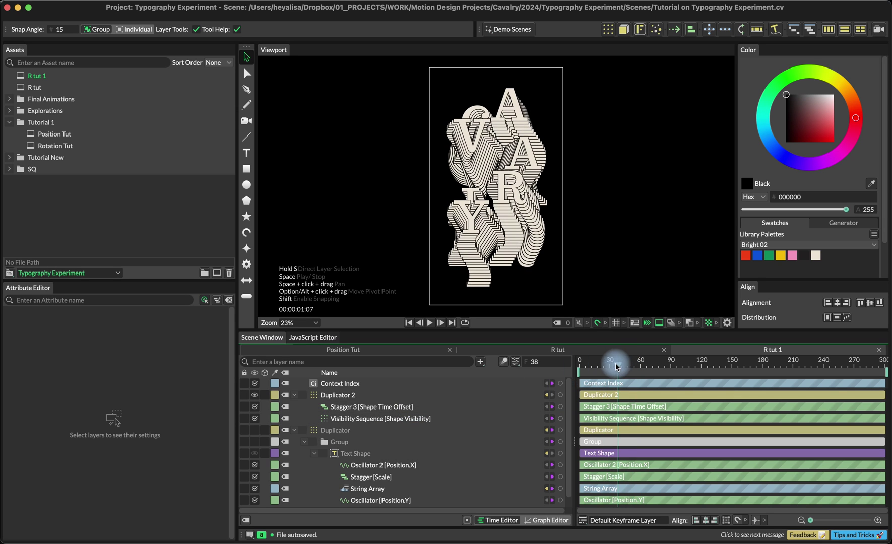
click(367, 429)
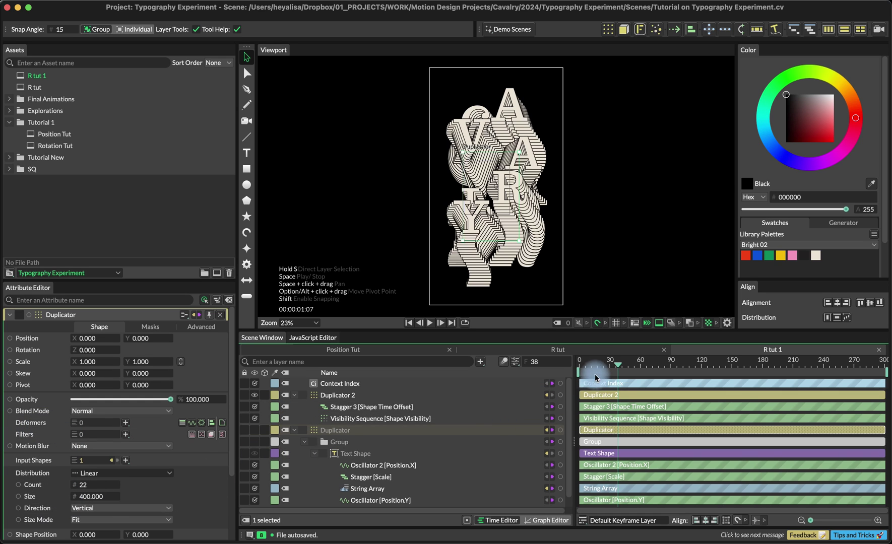
drag(594, 372, 692, 368)
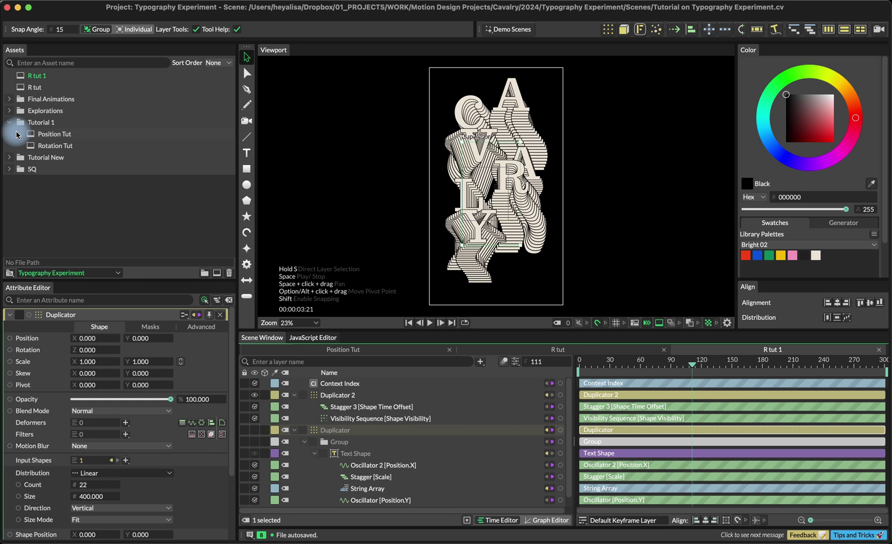
click(10, 114)
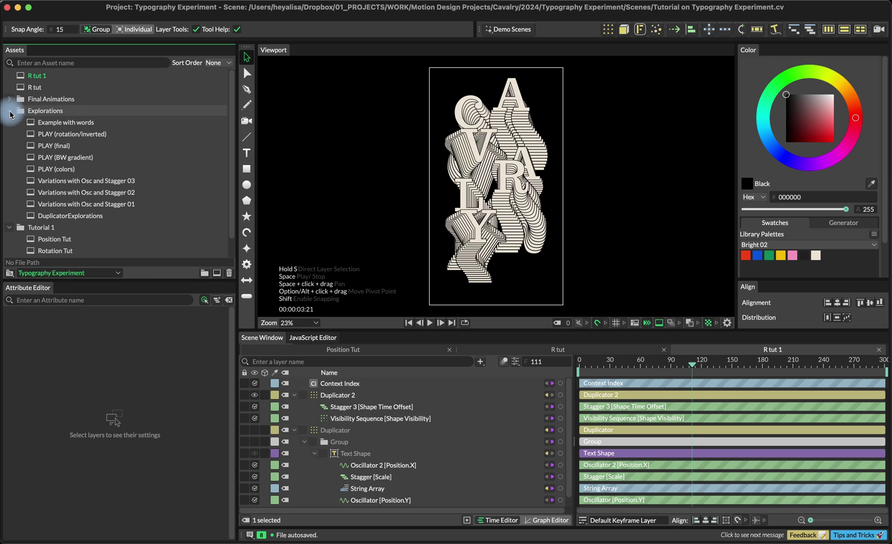
Step: Browse Osc and Stagger 01 and 02, inspecting Oscillator 3 and Duplicator settings, then open 03
double_click(84, 202)
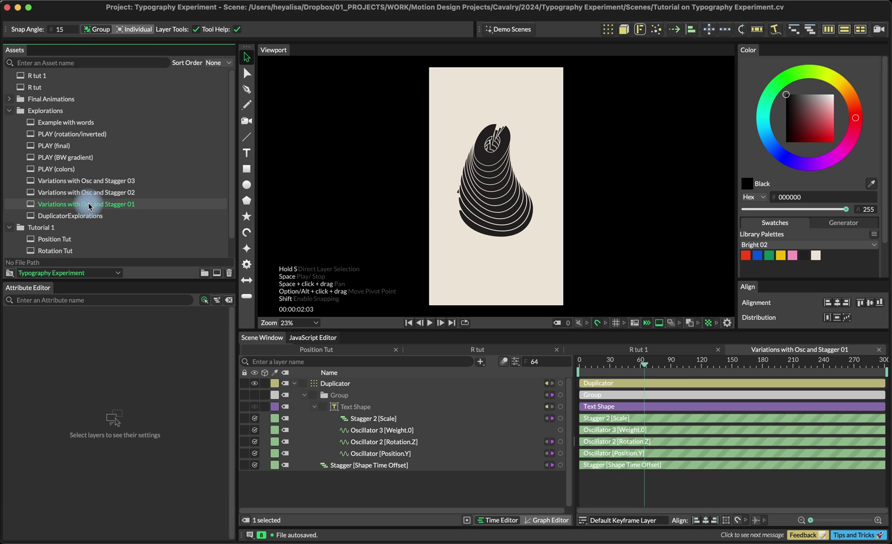
mouse_move(765, 371)
mouse_down()
mouse_move(594, 378)
mouse_move(602, 370)
mouse_move(758, 368)
mouse_up()
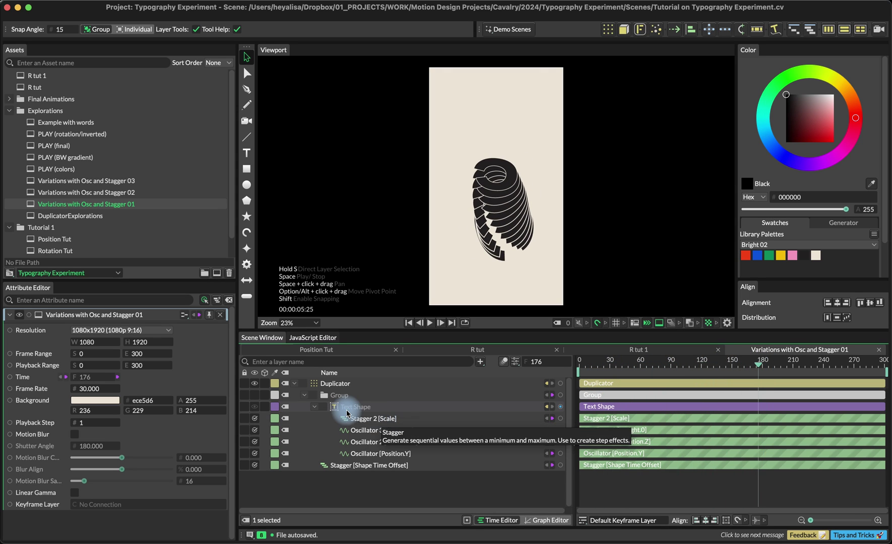
click(410, 430)
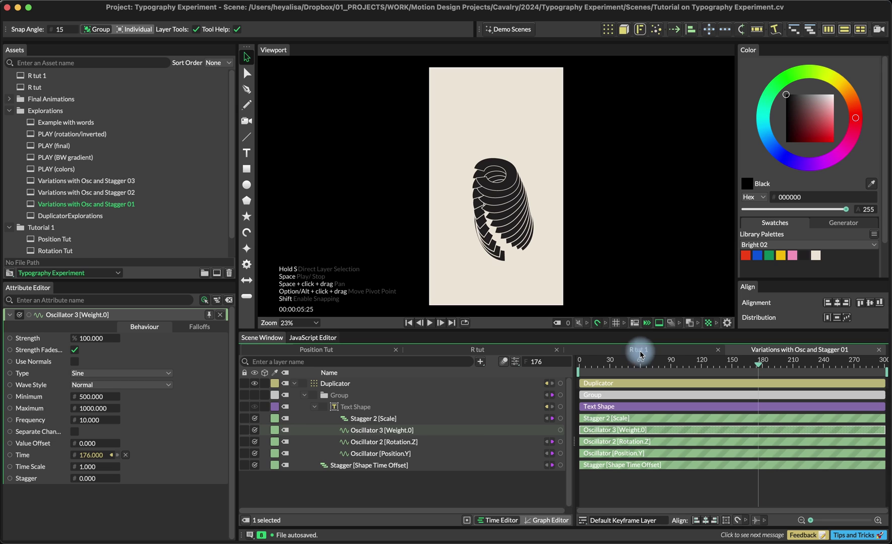
click(365, 385)
click(406, 432)
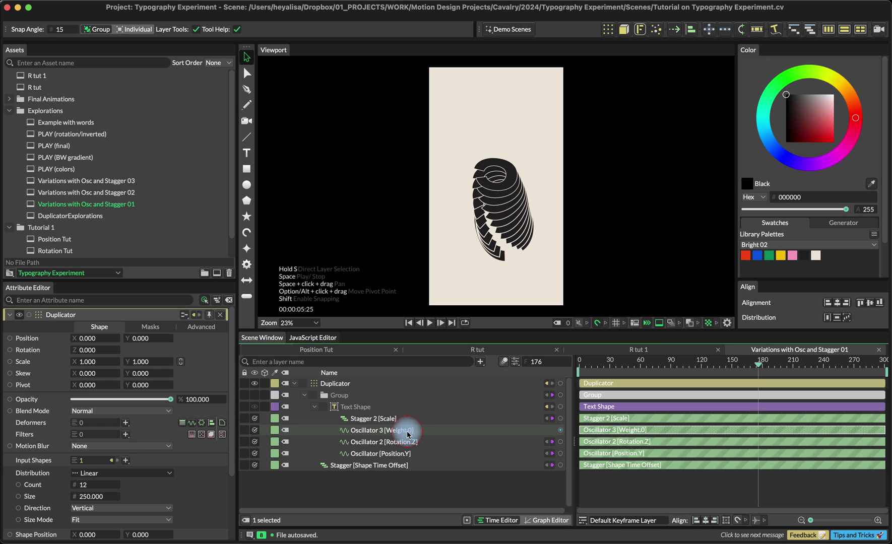
click(407, 385)
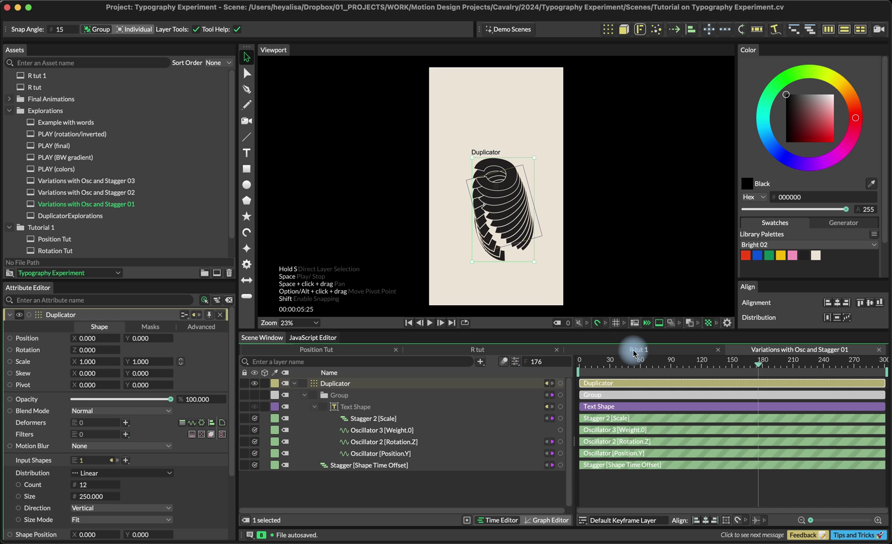
drag(645, 360, 662, 368)
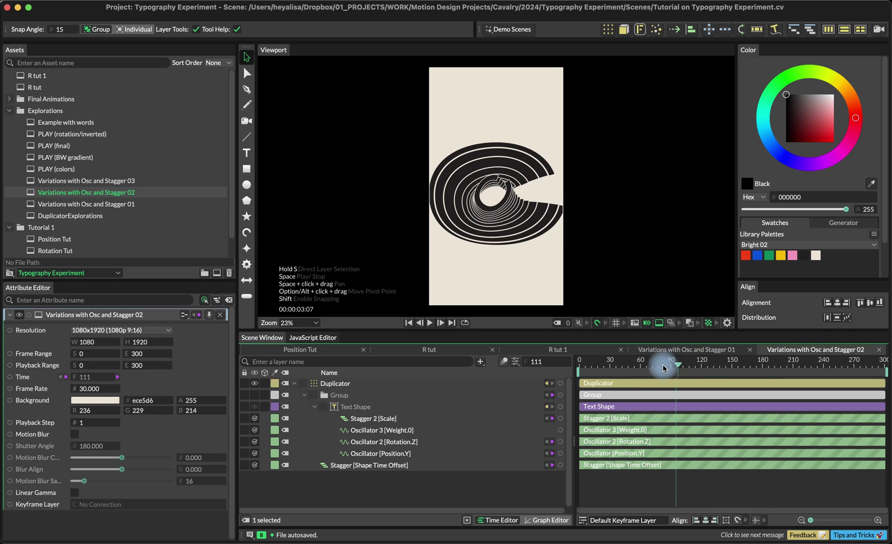
double_click(96, 180)
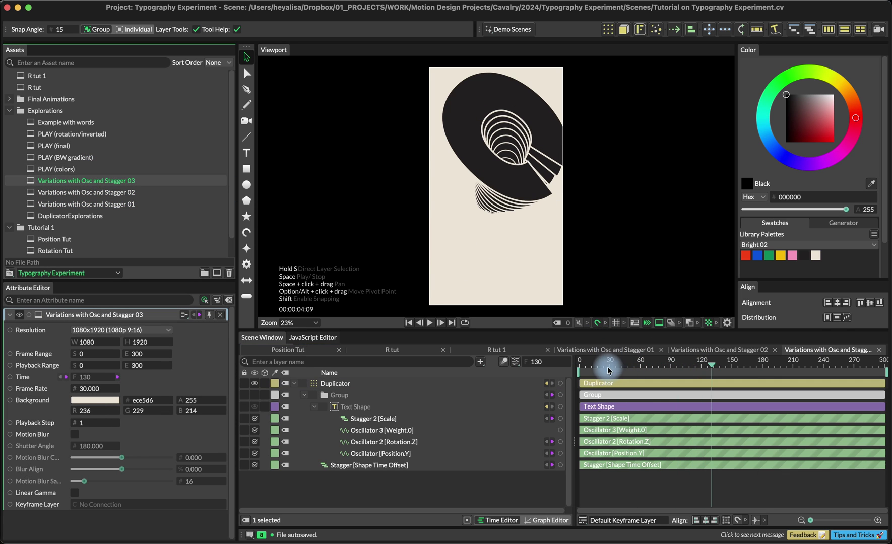
Step: Preview the PLAY (colors) scene and inspect its Index To Color gradient and what it drives
double_click(103, 171)
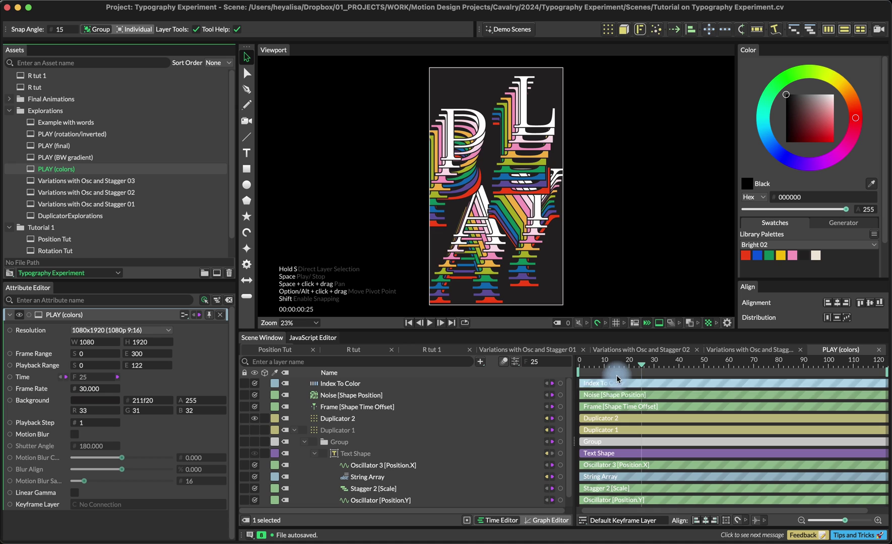
drag(620, 360, 671, 360)
click(408, 384)
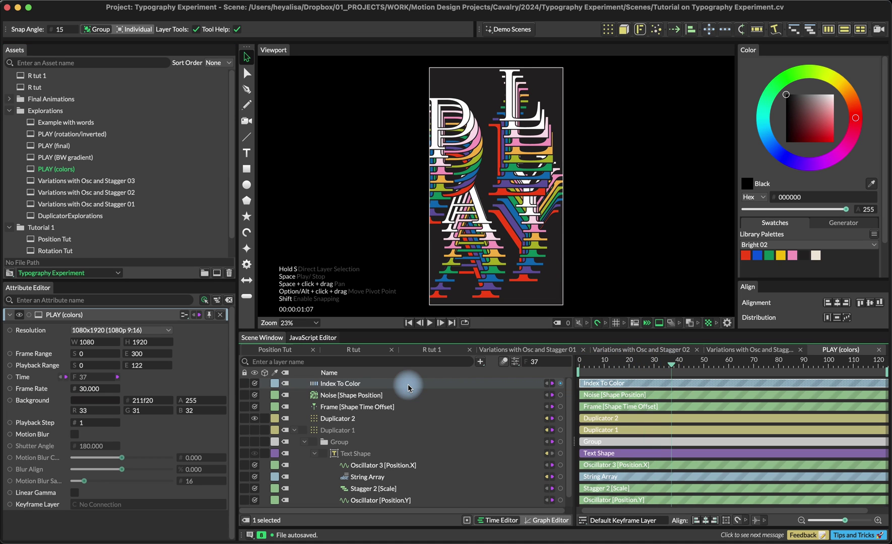
click(553, 386)
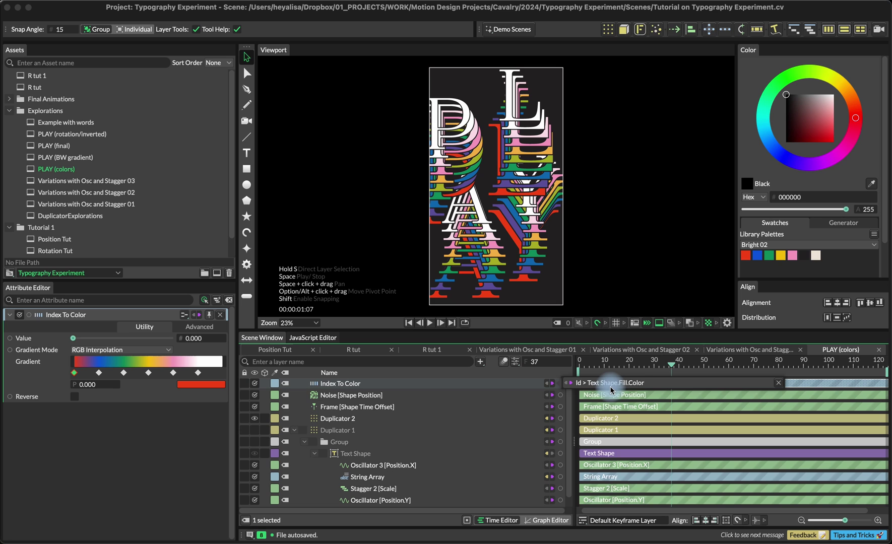
Step: Preview the PLAY (BW gradient) scene at frame 32 and inspect its Index To Color gradient
double_click(66, 157)
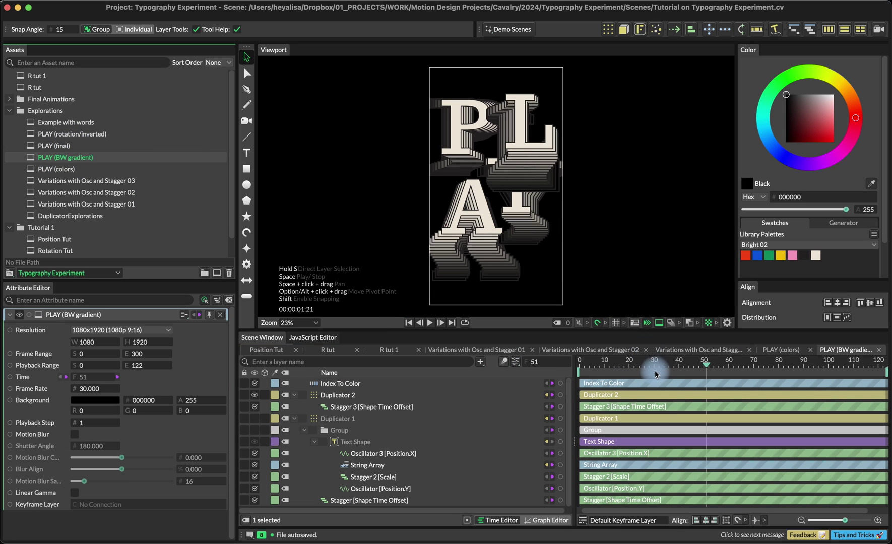
drag(593, 366, 659, 363)
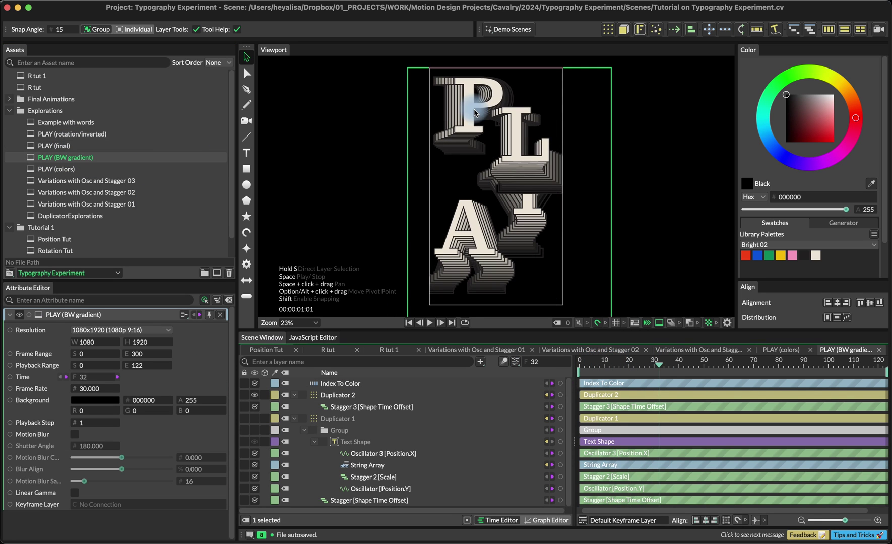
click(325, 381)
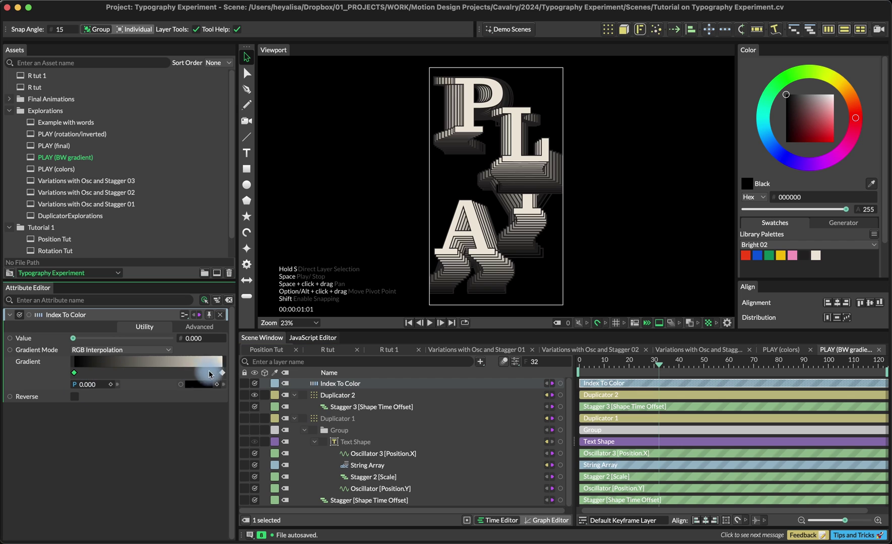
Step: Preview the Example with words scene, inspecting Text Shape Background, Bevel and Index To Color layers
double_click(57, 124)
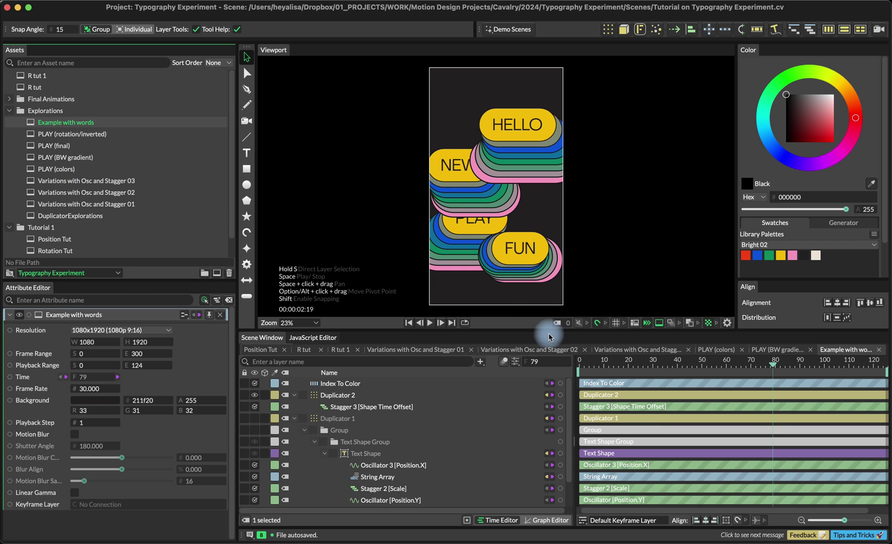
drag(593, 366, 670, 364)
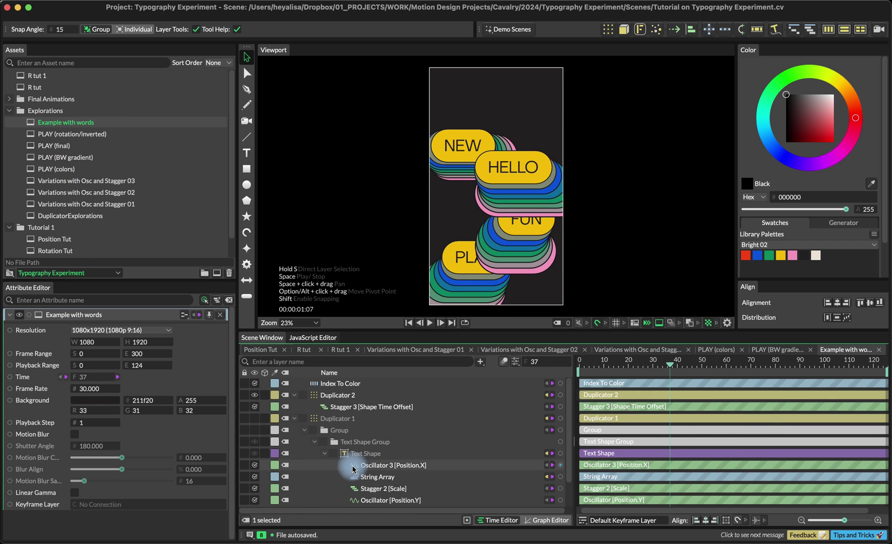
scroll(353, 468, down, 3)
click(382, 491)
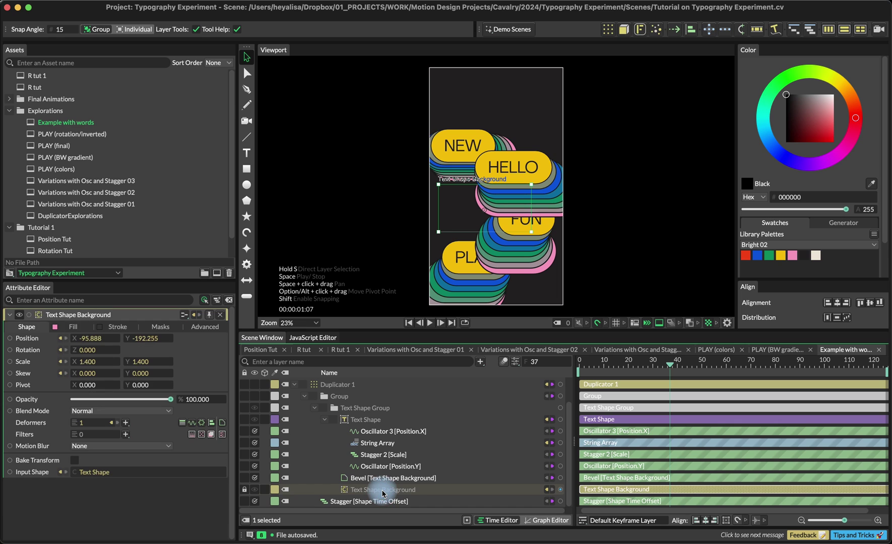
click(363, 477)
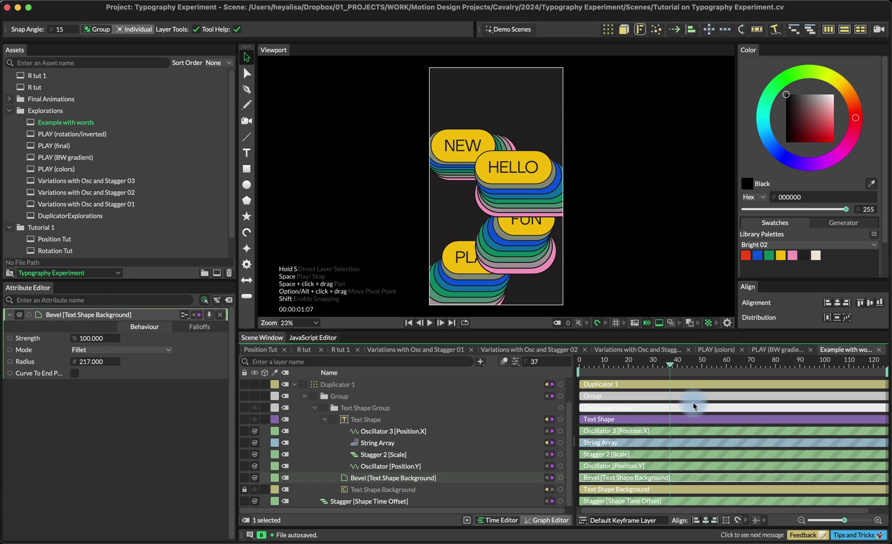
drag(596, 370, 513, 379)
scroll(450, 400, up, 3)
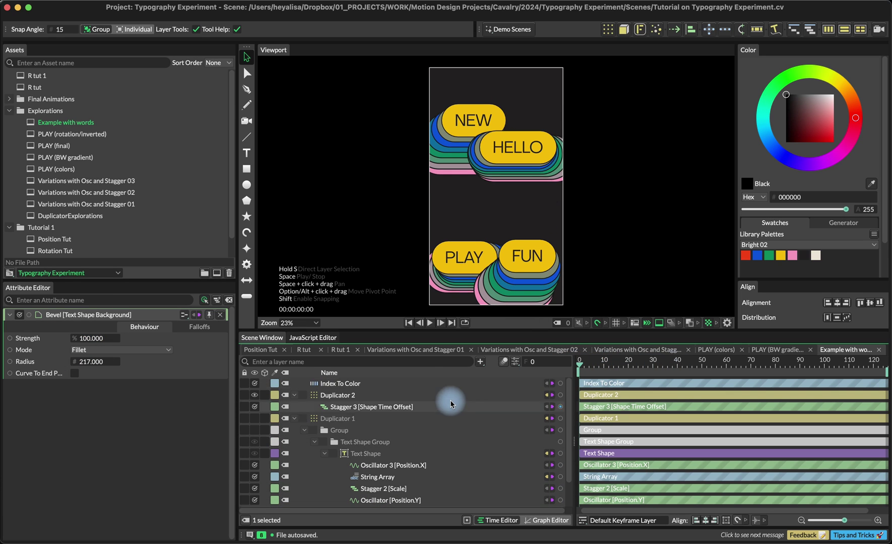
click(416, 383)
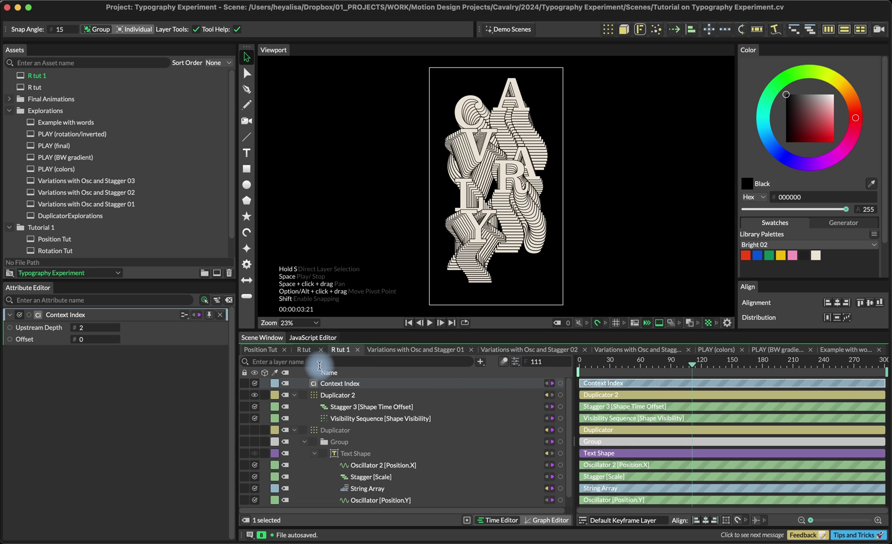
Step: Scrub the R tut 1 timeline from frame 13 forward and back to frame 24 to preview the swaying letters
click(593, 367)
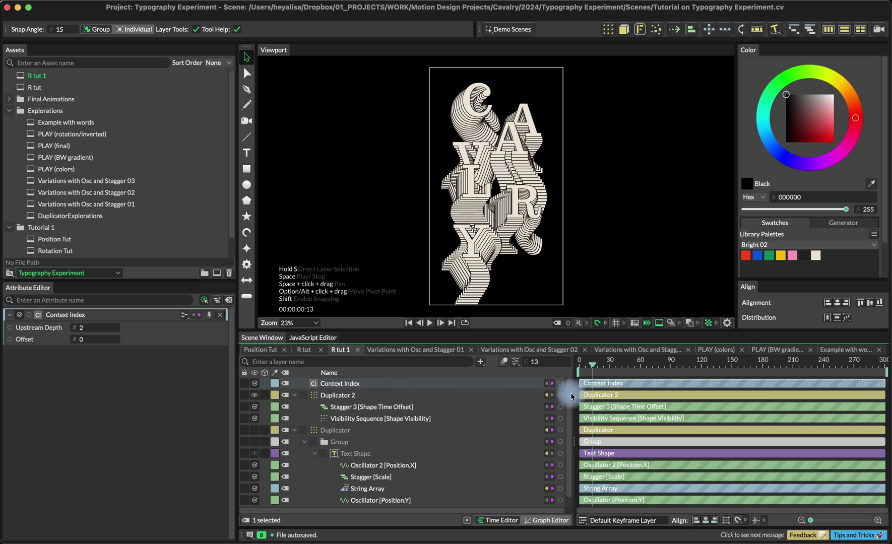
drag(609, 363, 748, 373)
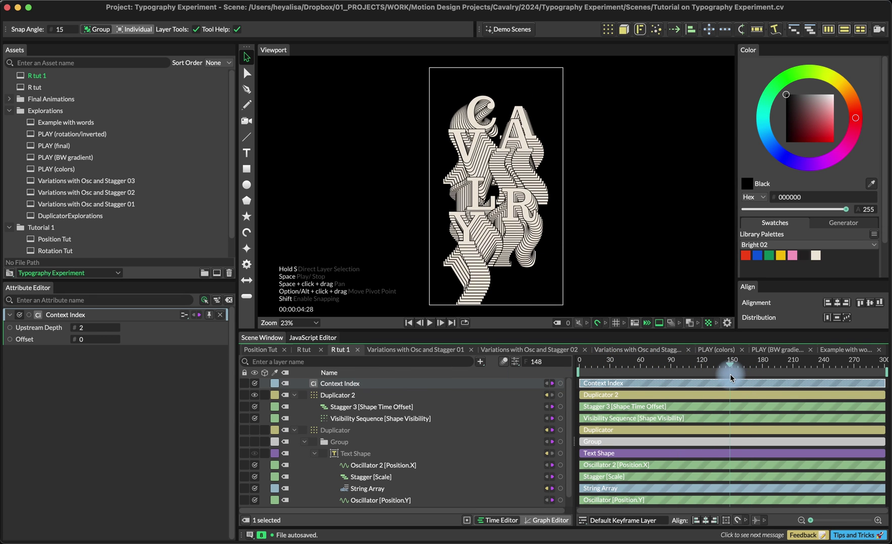
drag(699, 372, 636, 367)
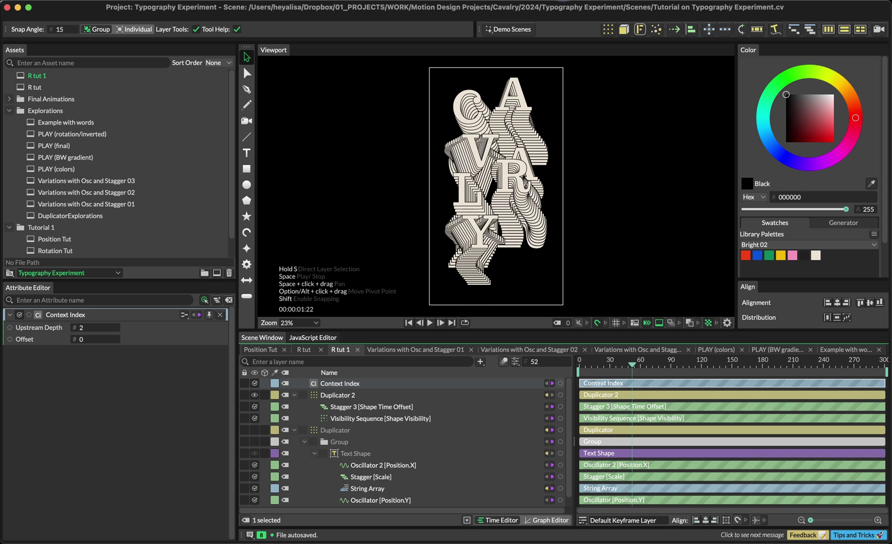